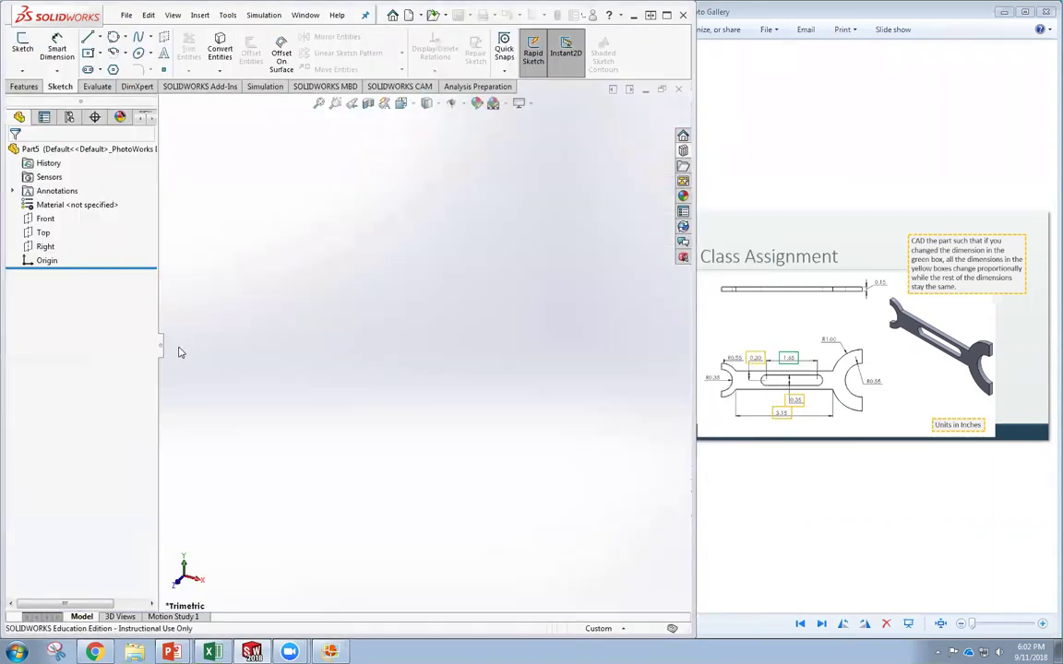
Start a sketch on the Front plane and draw a horizontal straight slot from the origin, about 43 mm long and 12 mm wide.
{"action": "left_click", "coordinate": [22, 46]}
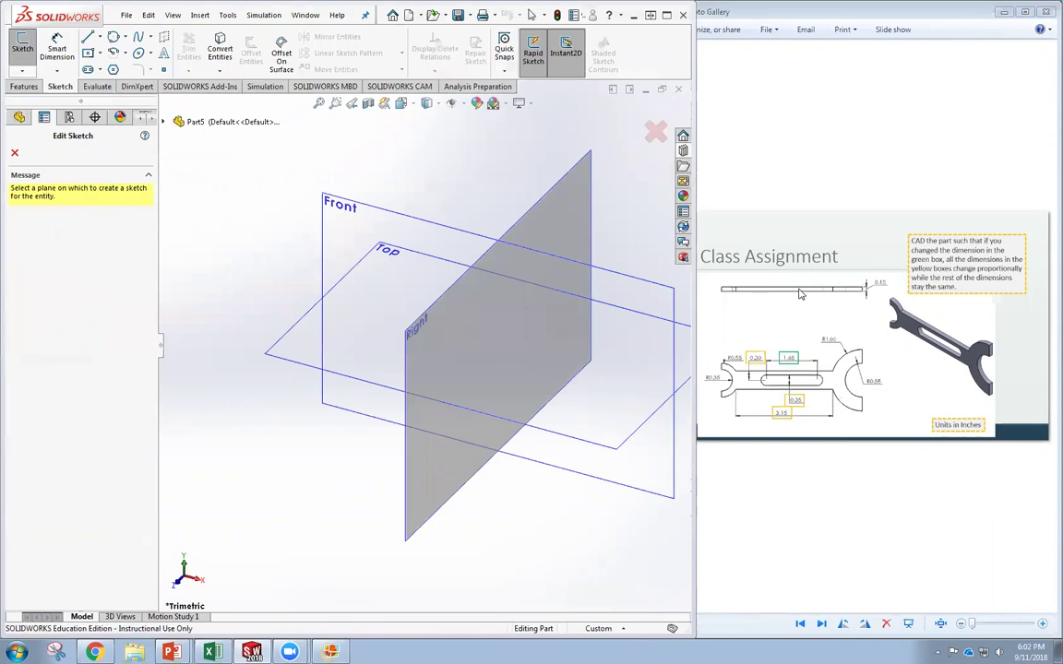
{"action": "left_click", "coordinate": [329, 231]}
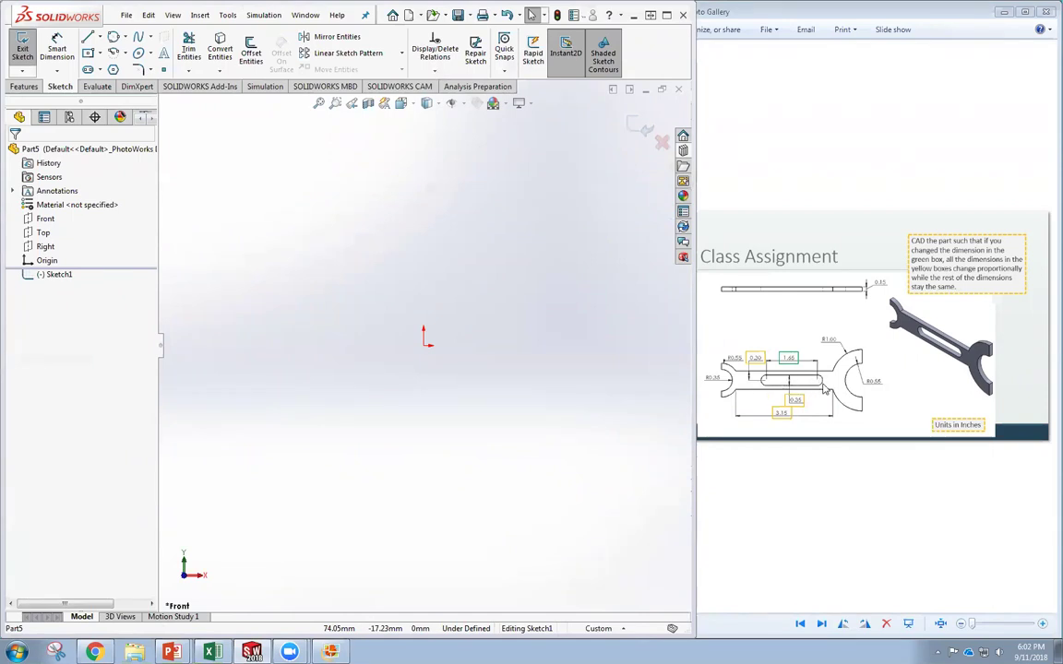
{"action": "left_click", "coordinate": [88, 70]}
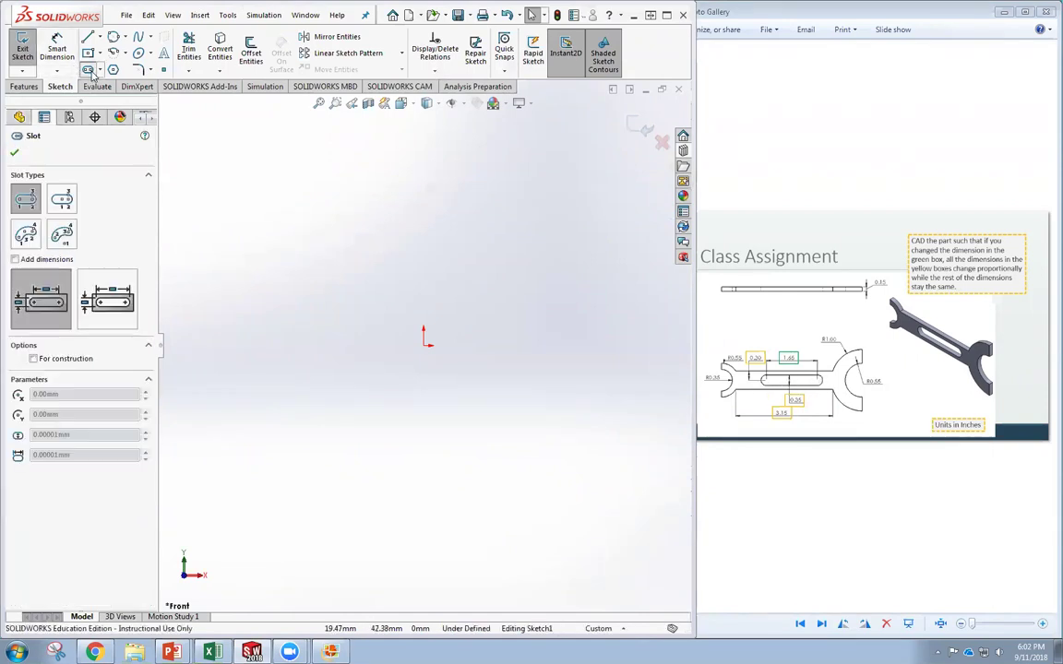
{"action": "left_click", "coordinate": [423, 346]}
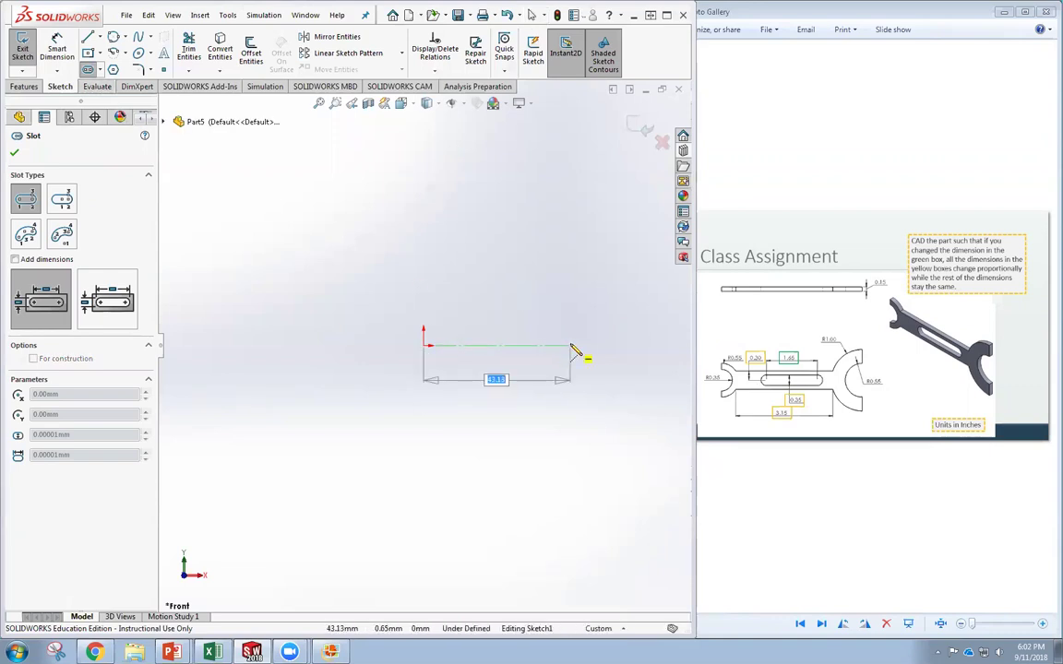
{"action": "left_click", "coordinate": [571, 348]}
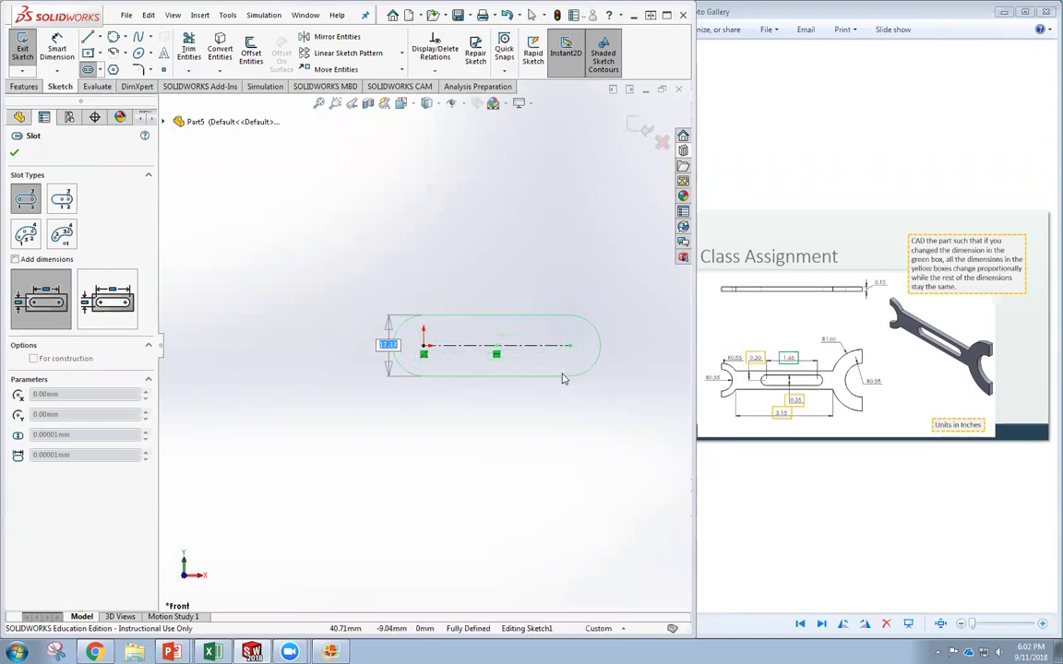
{"action": "left_click", "coordinate": [568, 368]}
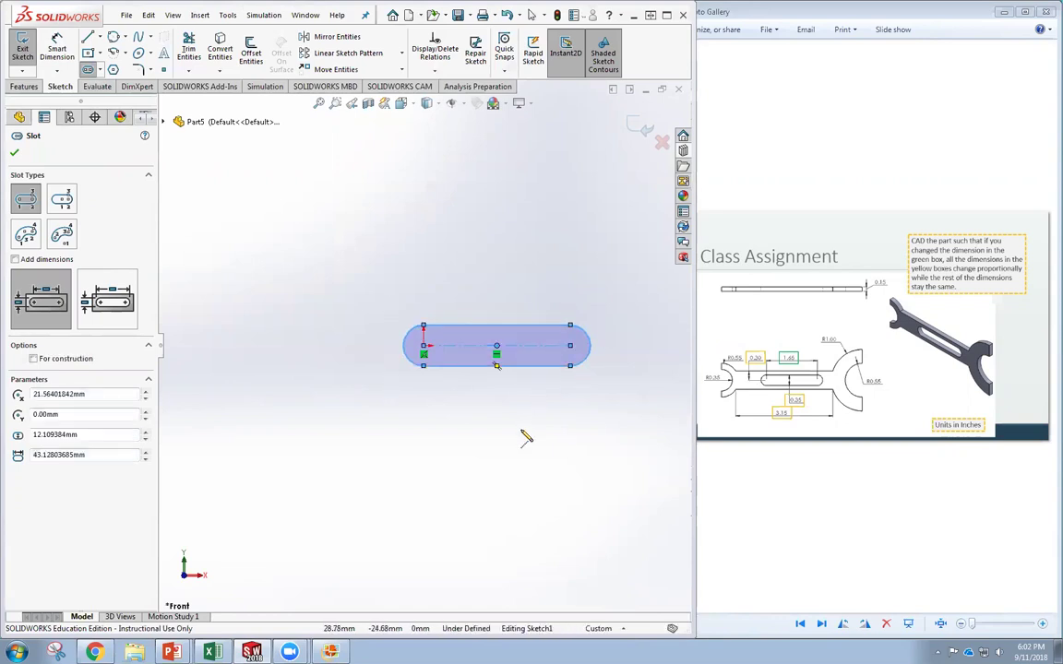
{"action": "key", "text": "Escape"}
{"action": "key", "text": "Escape"}
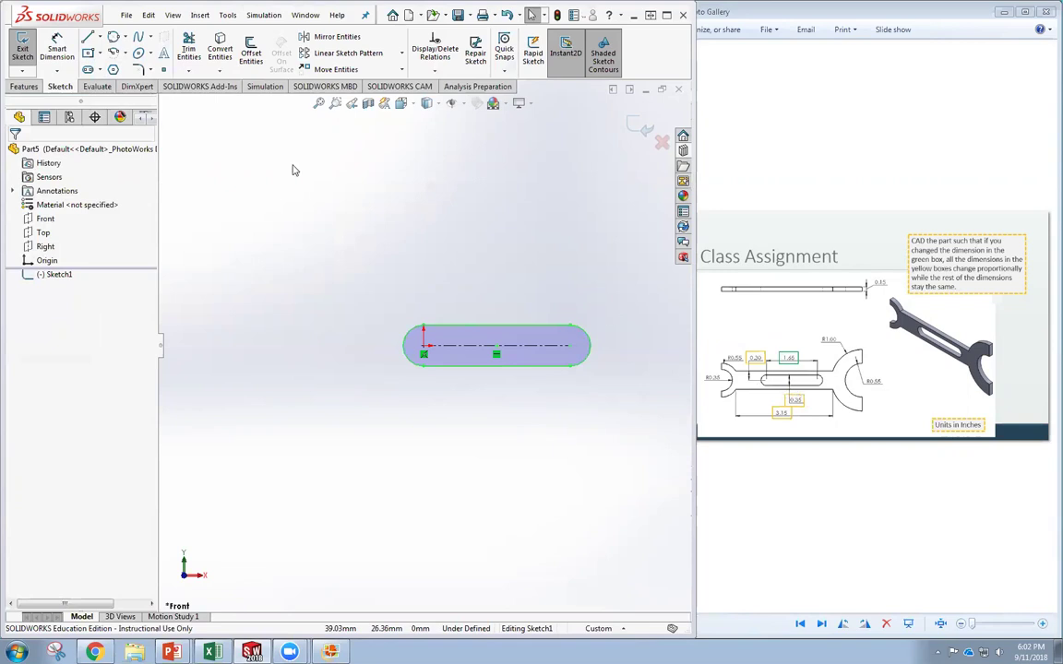
Sketch a center rectangle of about 92 by 23 mm around the slot, centered on the midpoint of the slot's centerline.
{"action": "left_click", "coordinate": [100, 53]}
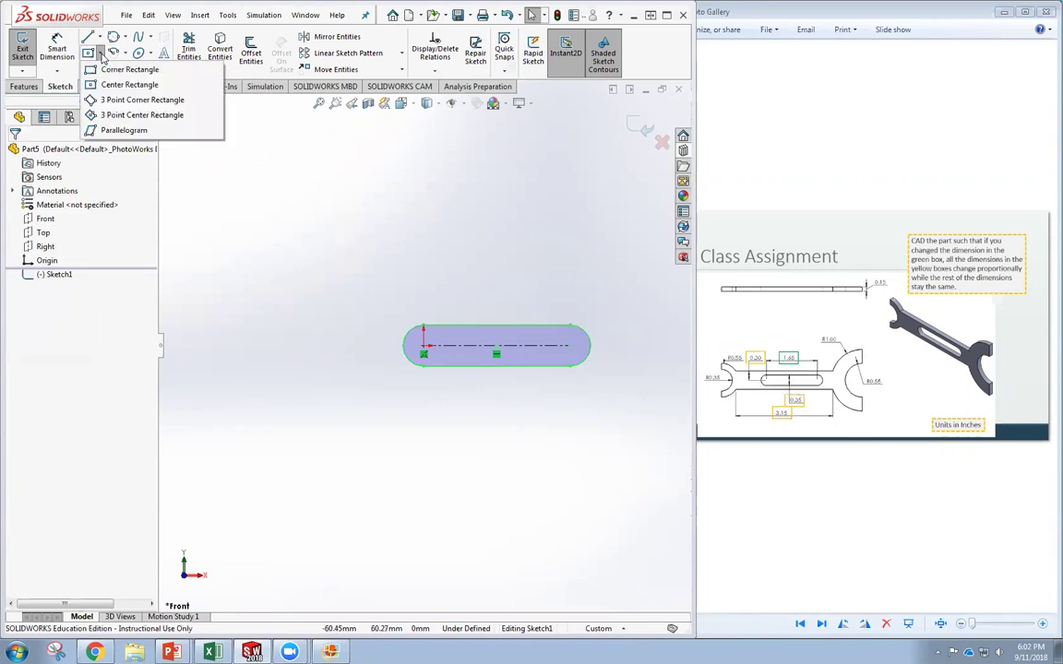
{"action": "left_click", "coordinate": [120, 87]}
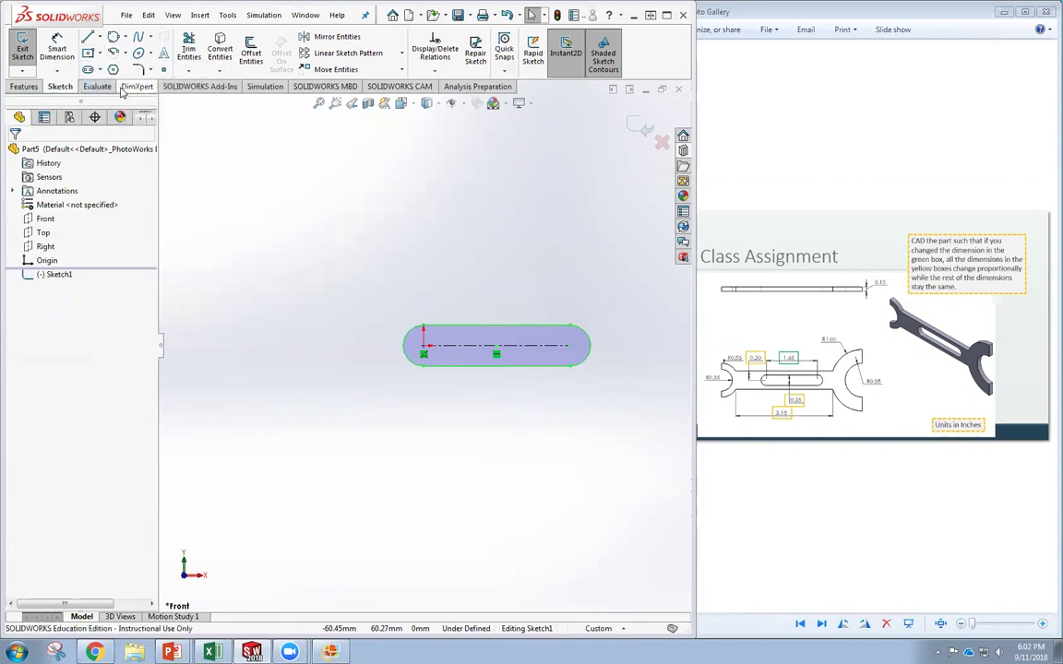
{"action": "left_click", "coordinate": [499, 350]}
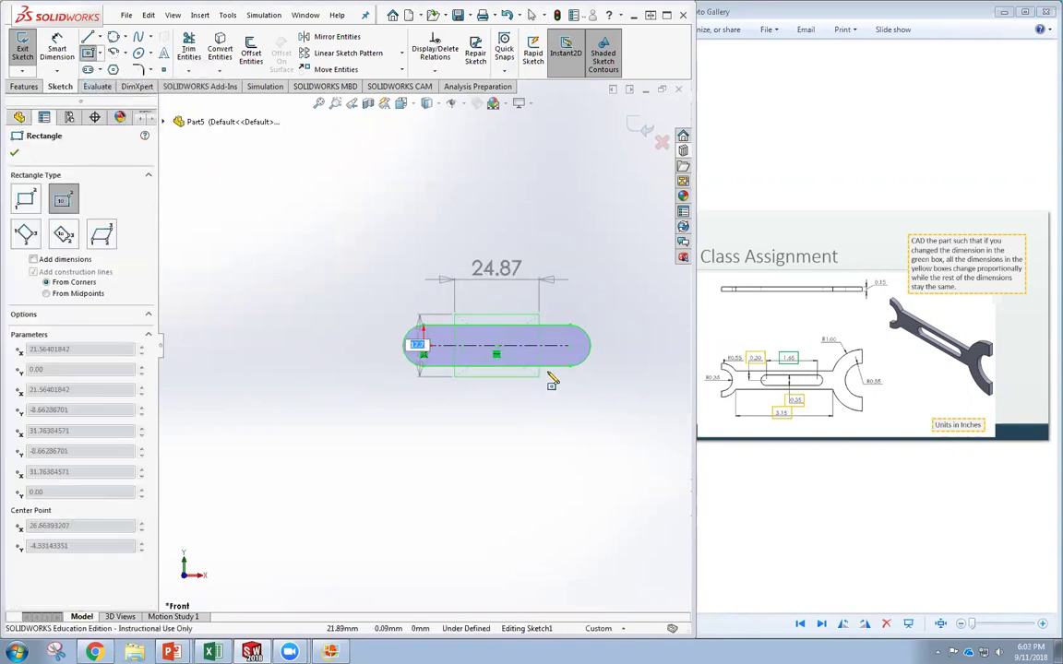
{"action": "left_click", "coordinate": [653, 385]}
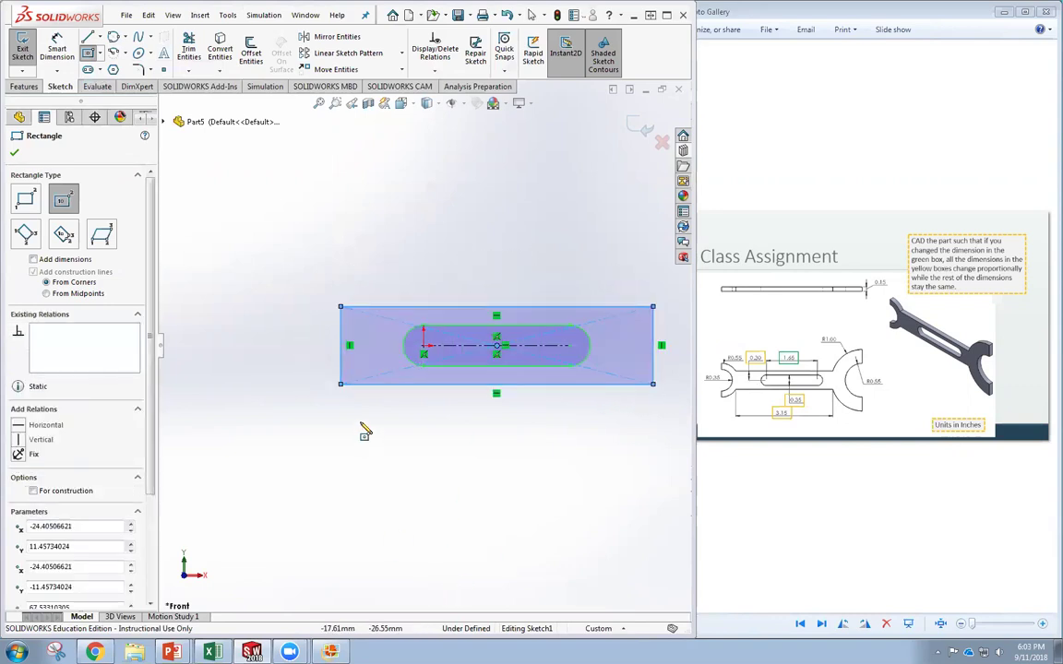
{"action": "left_click", "coordinate": [88, 53]}
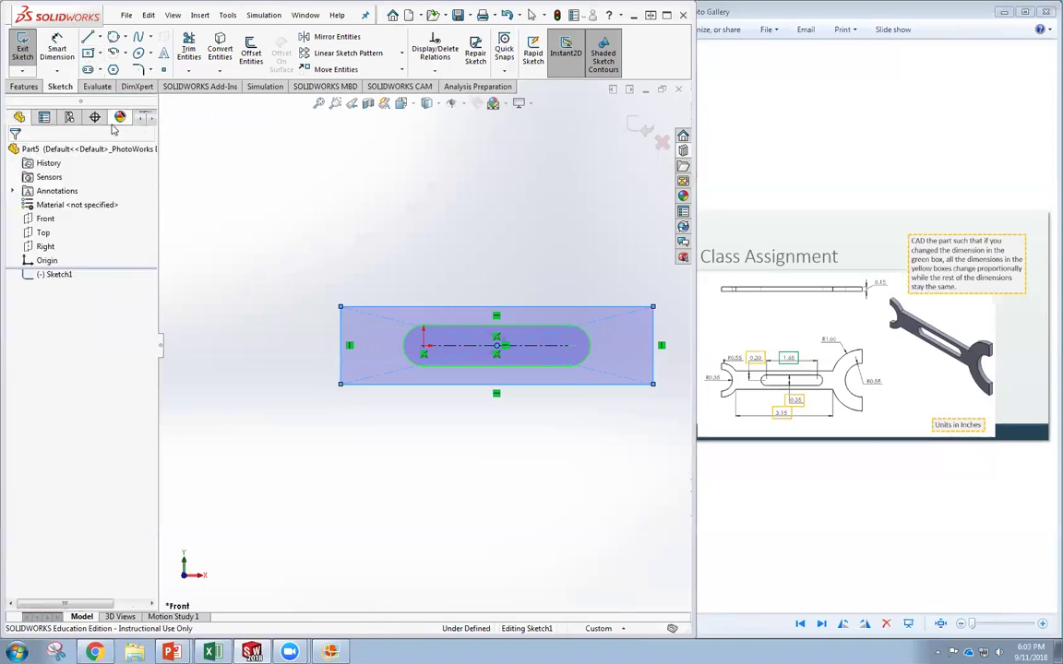
Sketch two concentric circles level with the slot's centerline beyond the rectangle's left end, with radii of about 20 mm and 12 mm.
{"action": "left_click", "coordinate": [127, 39]}
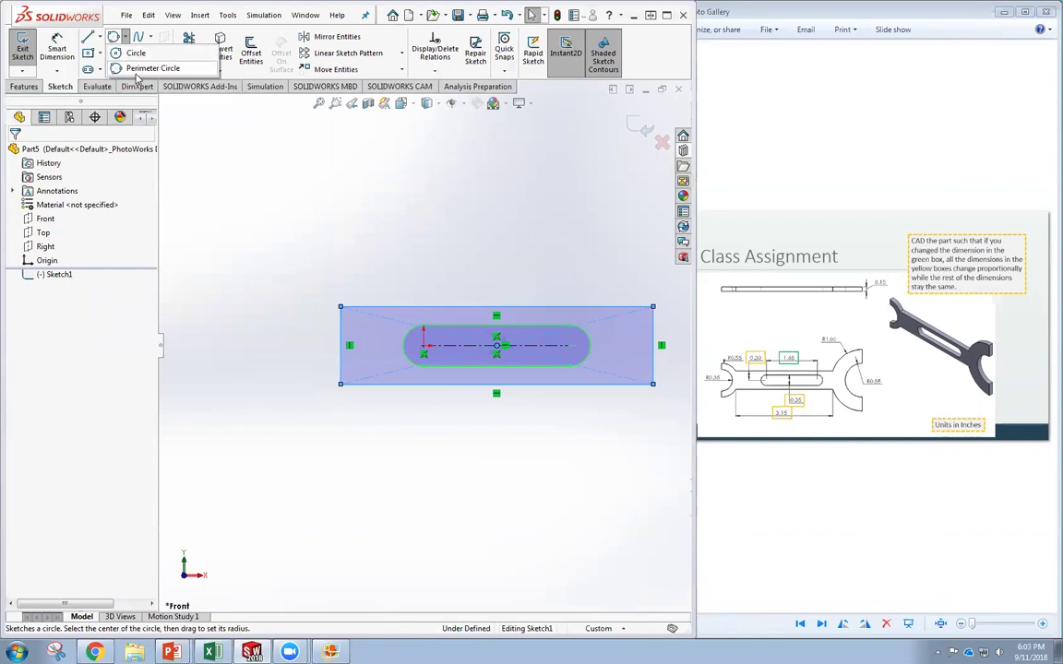
{"action": "left_click", "coordinate": [275, 346]}
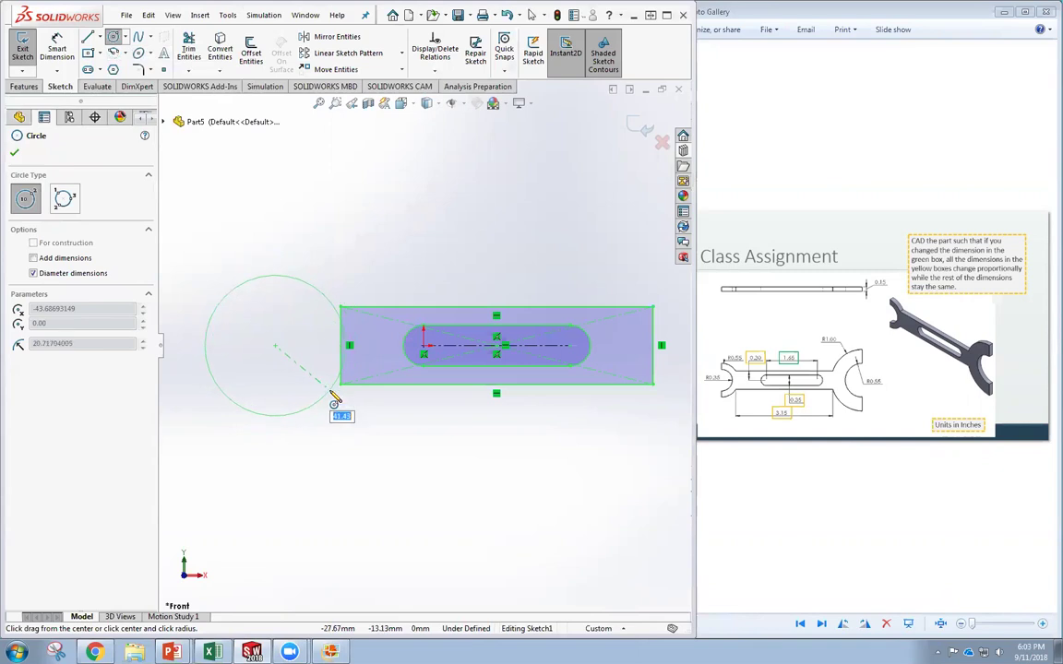
{"action": "left_click", "coordinate": [330, 403]}
{"action": "left_click", "coordinate": [275, 346]}
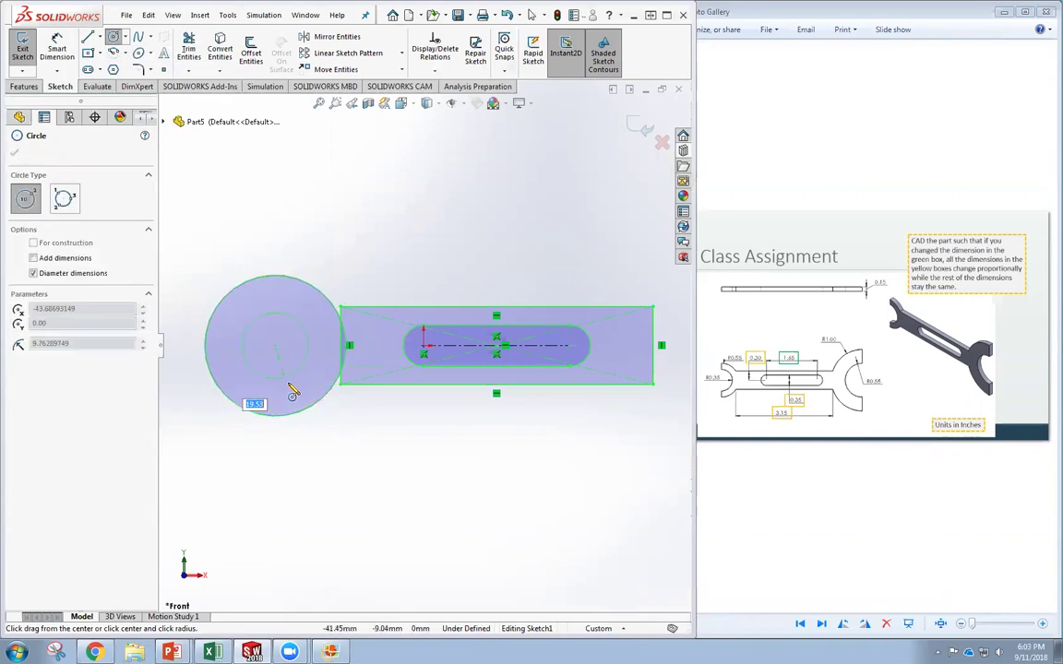
{"action": "left_click", "coordinate": [289, 385]}
{"action": "scroll", "coordinate": [664, 364], "scroll_direction": "down", "scroll_amount": 2}
{"action": "scroll", "coordinate": [664, 369], "scroll_direction": "up", "scroll_amount": 4}
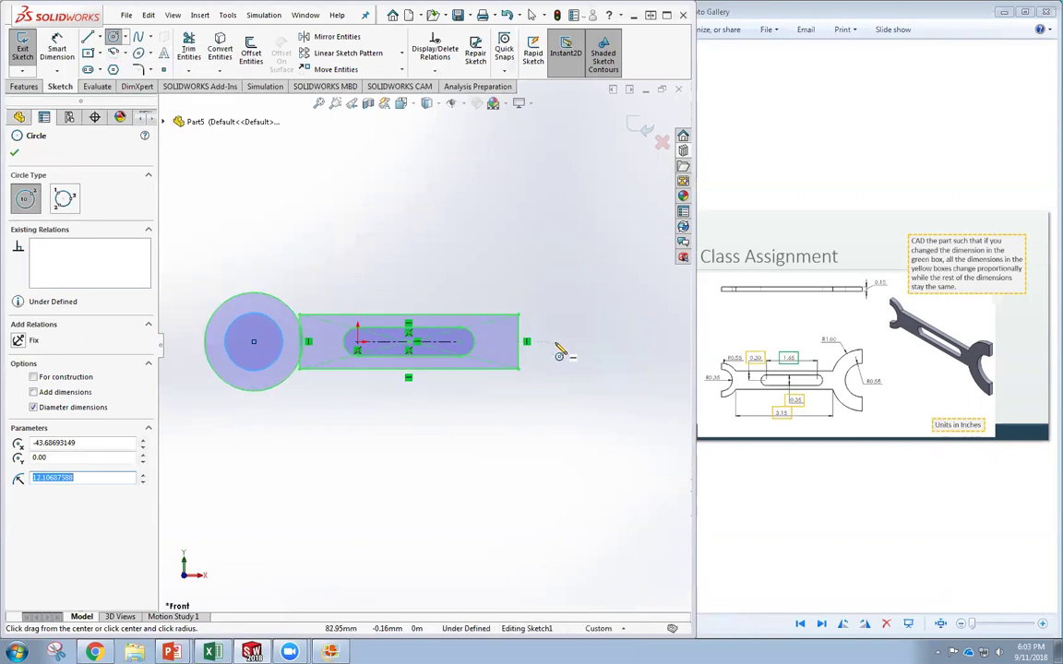
Sketch two concentric circles at the rectangle's right end, the outer one with a radius of about 21 mm overlapping the rectangle.
{"action": "left_click", "coordinate": [553, 339]}
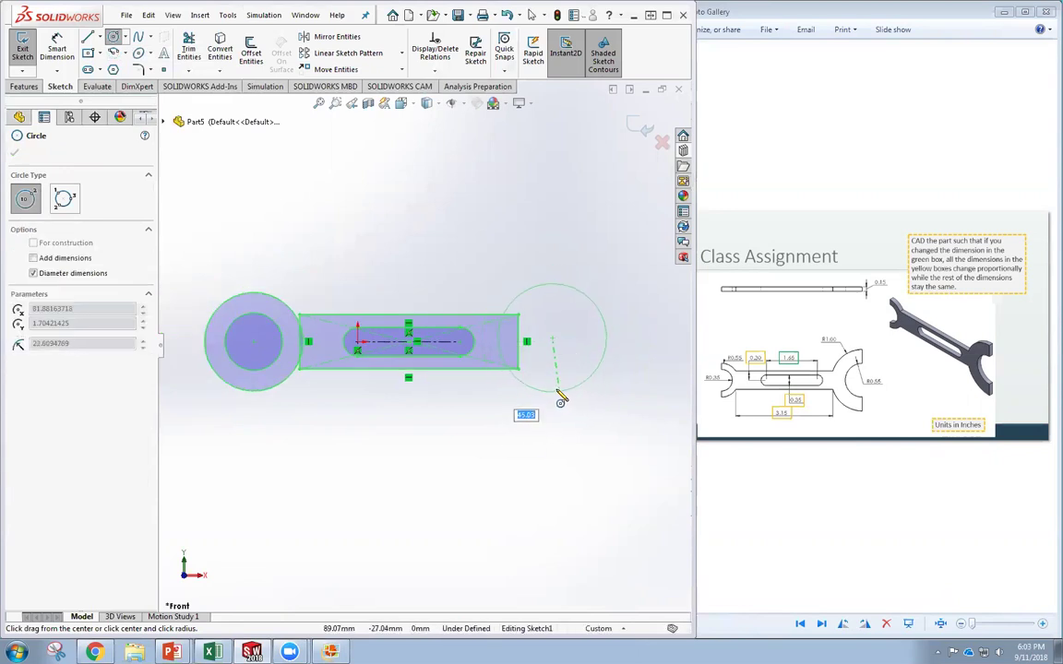
{"action": "left_click", "coordinate": [557, 387]}
{"action": "left_click", "coordinate": [551, 339]}
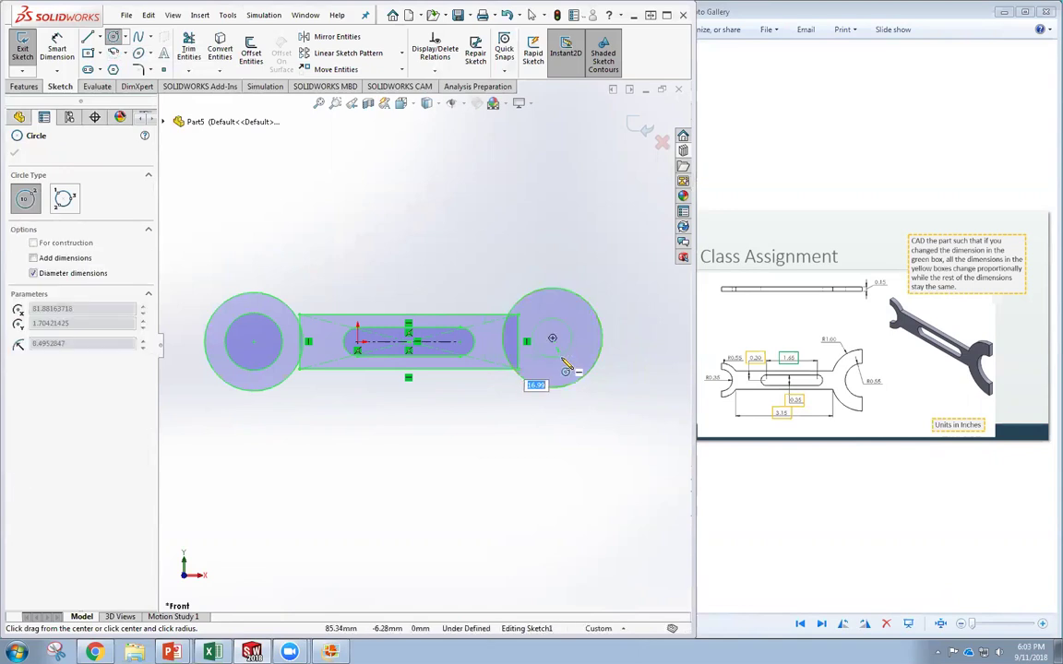
{"action": "left_click", "coordinate": [564, 369]}
{"action": "key", "text": "Escape"}
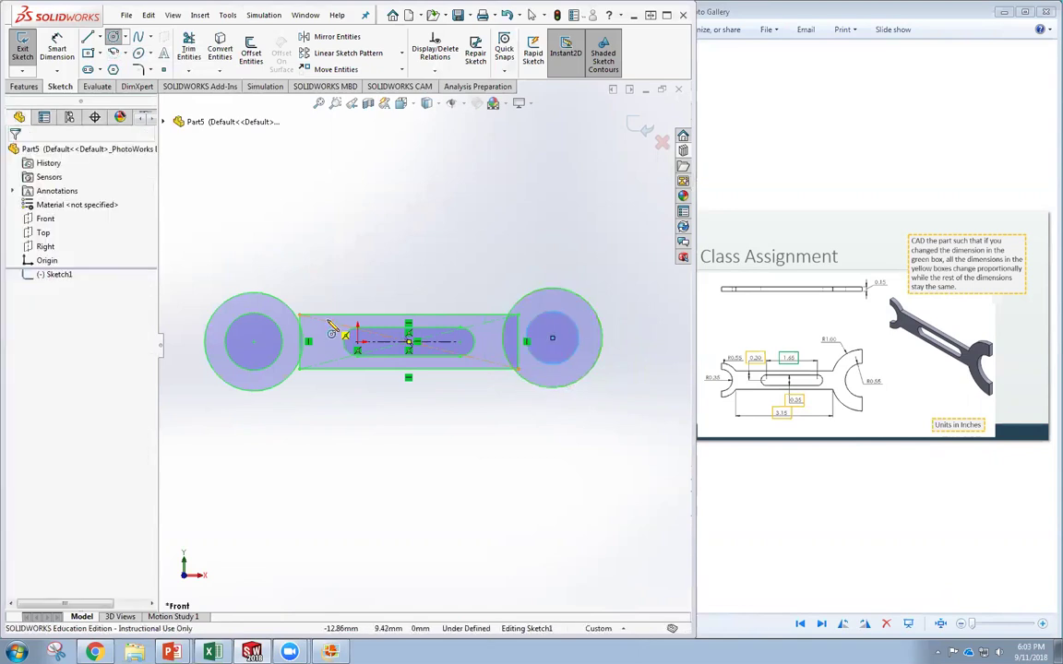
{"action": "scroll", "coordinate": [288, 343], "scroll_direction": "down", "scroll_amount": 1}
{"action": "scroll", "coordinate": [288, 342], "scroll_direction": "up", "scroll_amount": 1}
{"action": "key", "text": "Escape"}
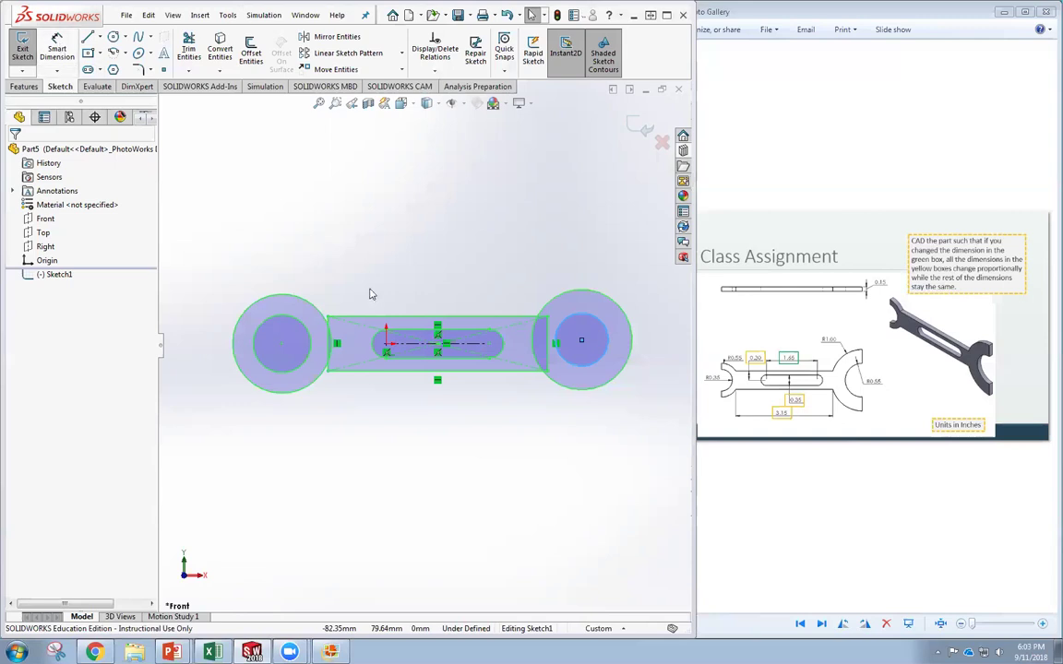
Make the rectangle's upper-left corner coincident with the left outer circle.
{"action": "left_click", "coordinate": [336, 318]}
{"action": "left_click", "coordinate": [325, 282]}
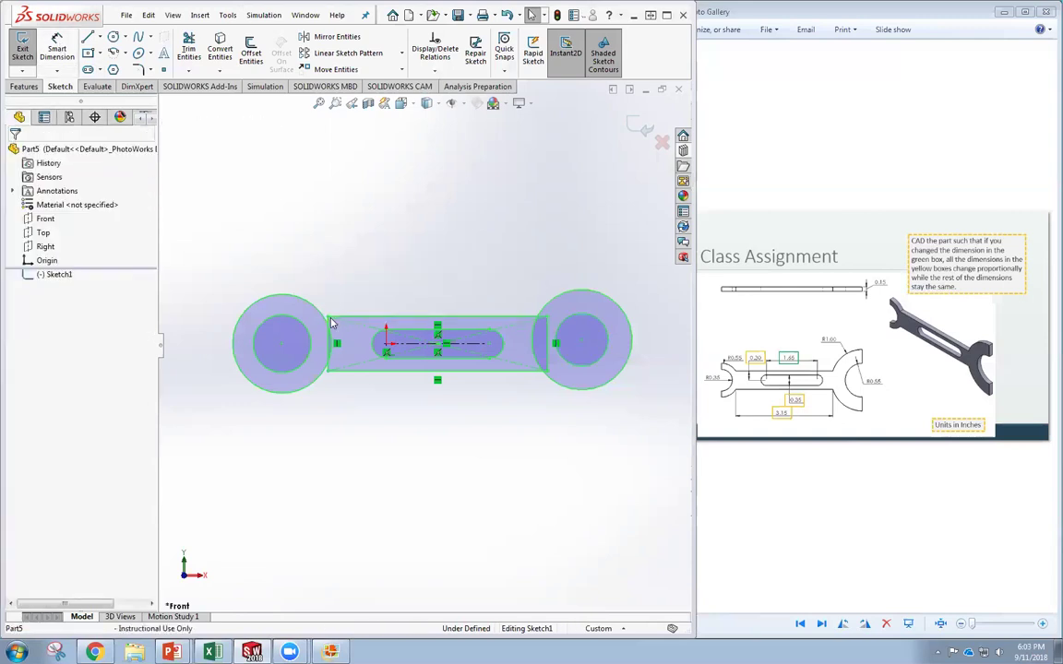
{"action": "left_click", "coordinate": [328, 318]}
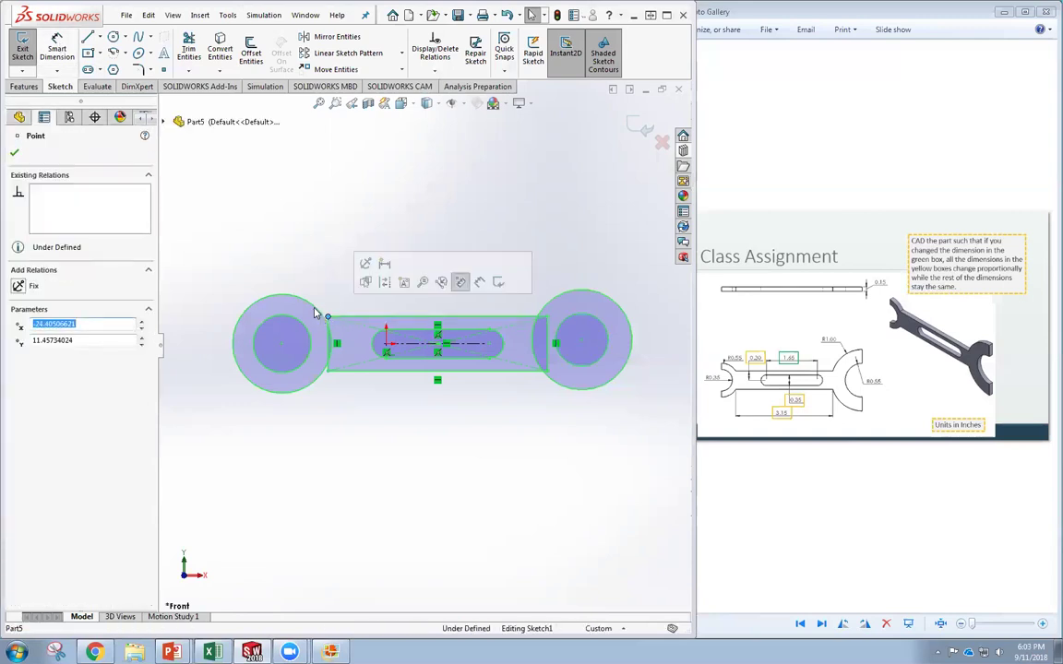
{"action": "left_click", "coordinate": [314, 313], "text": "ctrl"}
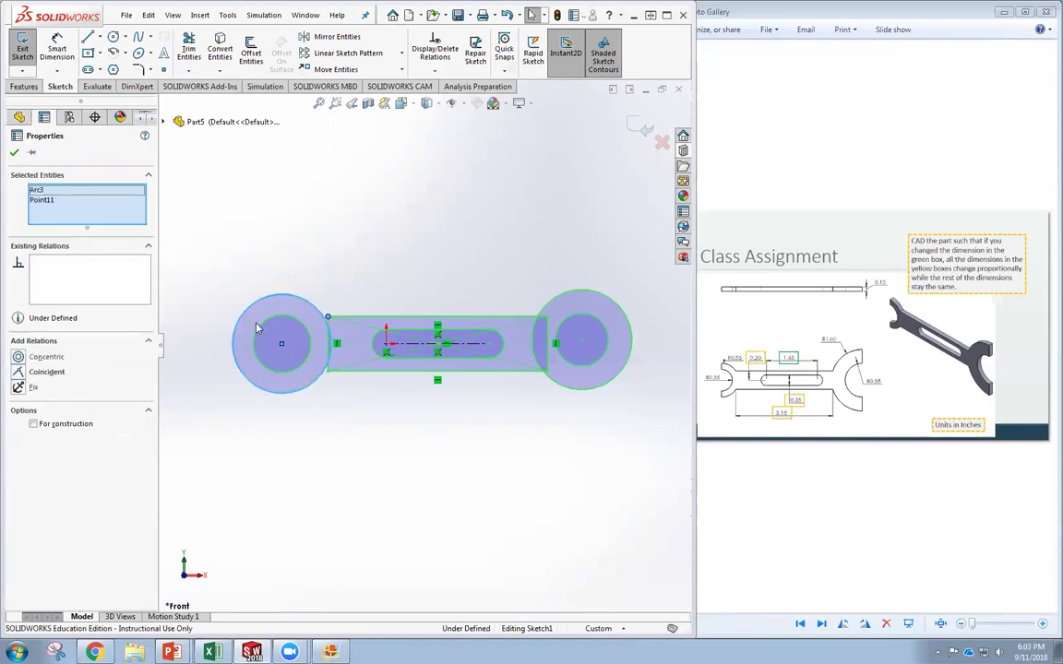
{"action": "left_click", "coordinate": [20, 373]}
{"action": "left_click", "coordinate": [332, 378]}
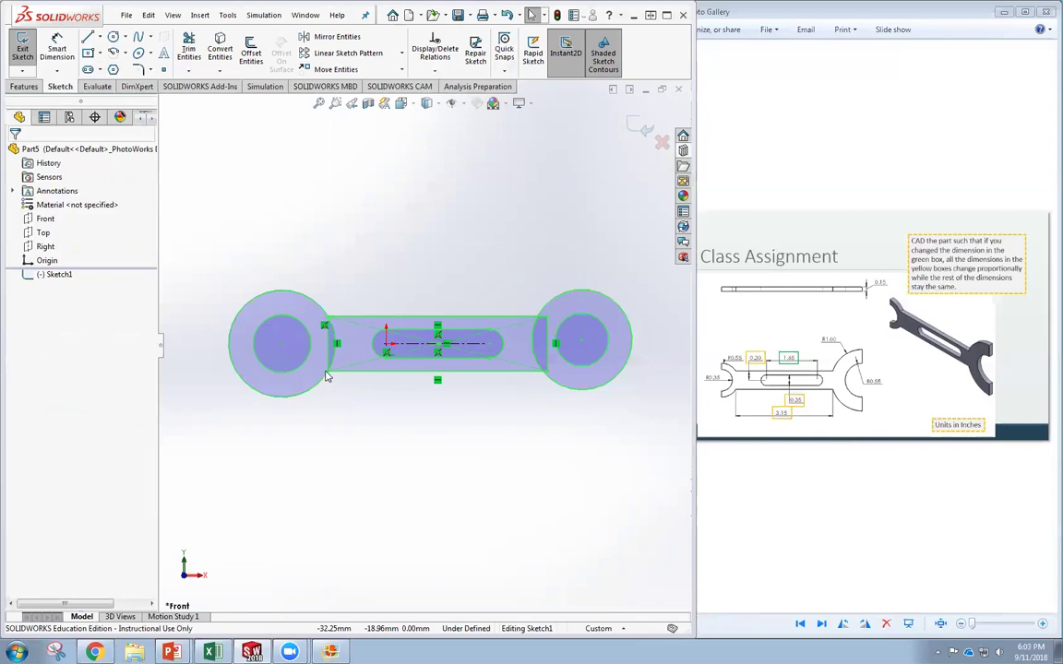
Make the rectangle's lower-left corner coincident with the left outer circle.
{"action": "left_click", "coordinate": [328, 370]}
{"action": "left_click", "coordinate": [350, 409]}
{"action": "scroll", "coordinate": [328, 373], "scroll_direction": "down", "scroll_amount": 4}
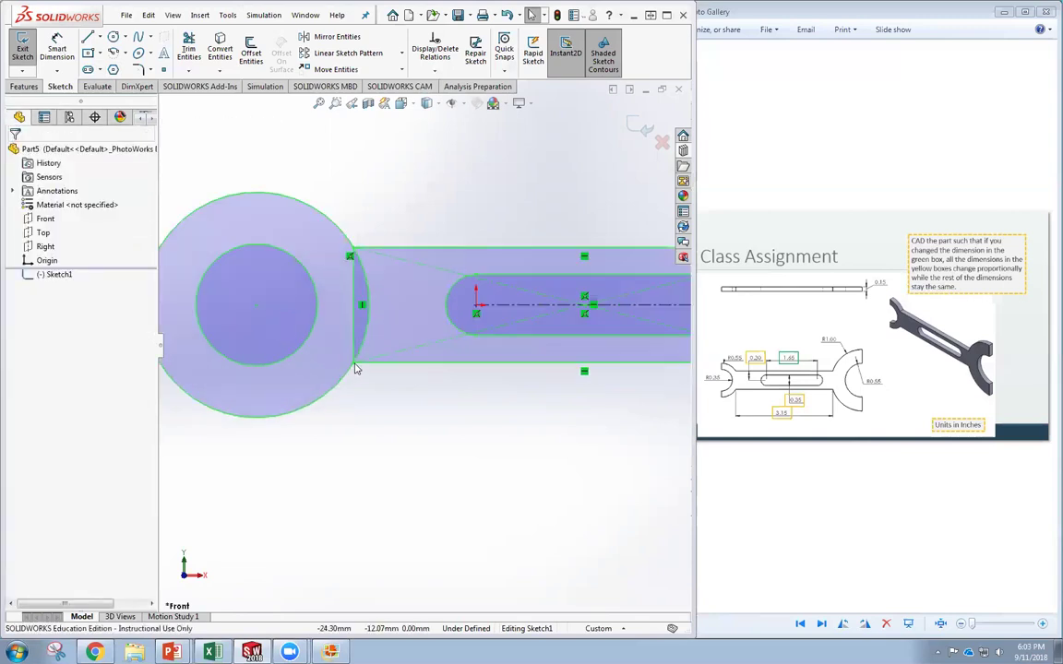
{"action": "left_click", "coordinate": [354, 364]}
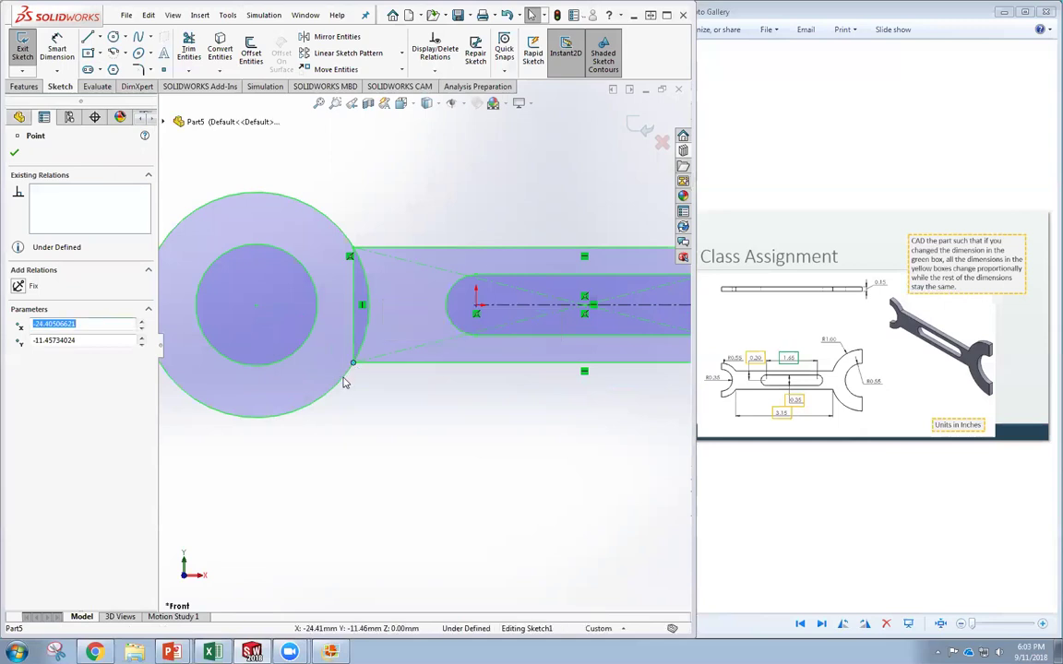
{"action": "left_click", "coordinate": [344, 382]}
{"action": "left_click", "coordinate": [352, 364], "text": "ctrl"}
{"action": "left_click", "coordinate": [42, 372]}
{"action": "scroll", "coordinate": [509, 362], "scroll_direction": "down", "scroll_amount": 2}
{"action": "scroll", "coordinate": [503, 415], "scroll_direction": "up", "scroll_amount": 7}
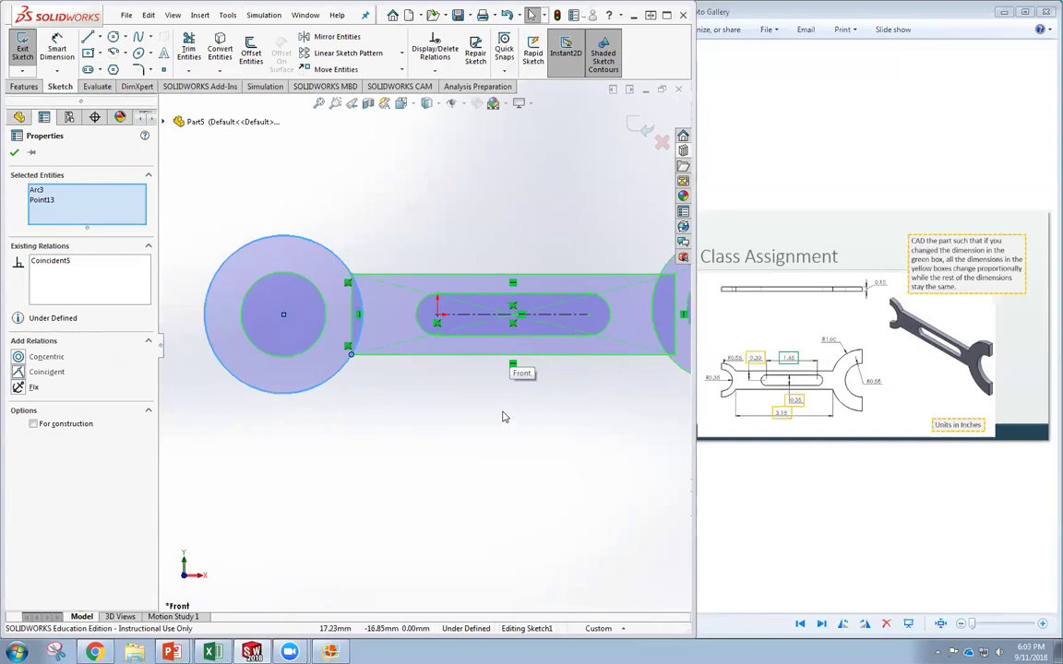
{"action": "left_click", "coordinate": [579, 378]}
Make the rectangle's lower-right corner coincident with the right outer circle.
{"action": "scroll", "coordinate": [556, 334], "scroll_direction": "down", "scroll_amount": 3}
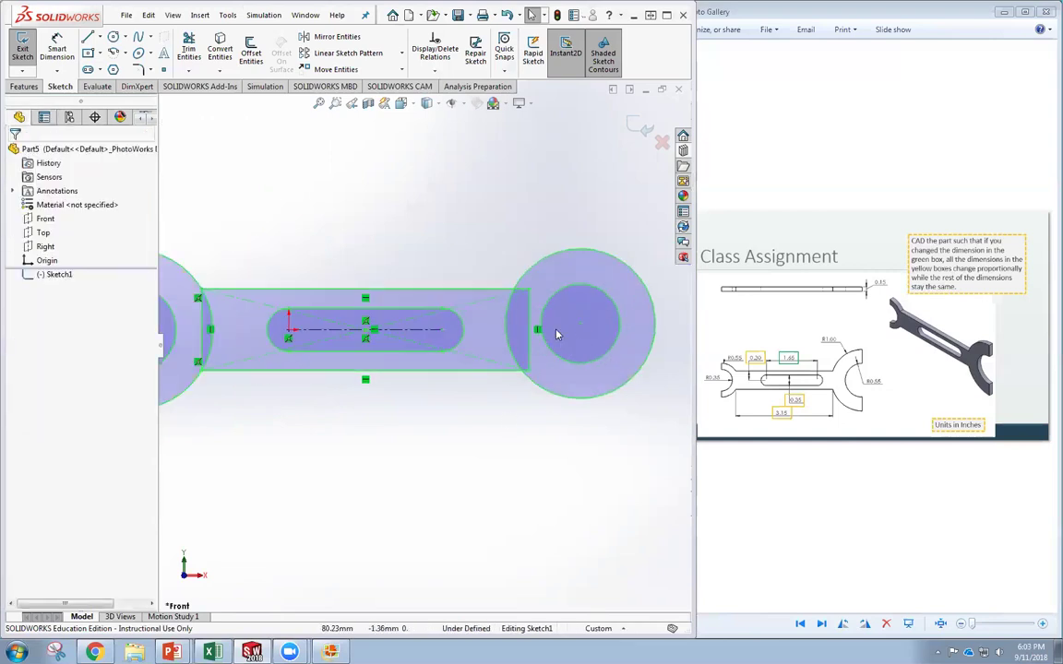
{"action": "left_click", "coordinate": [533, 383]}
{"action": "left_click", "coordinate": [531, 385]}
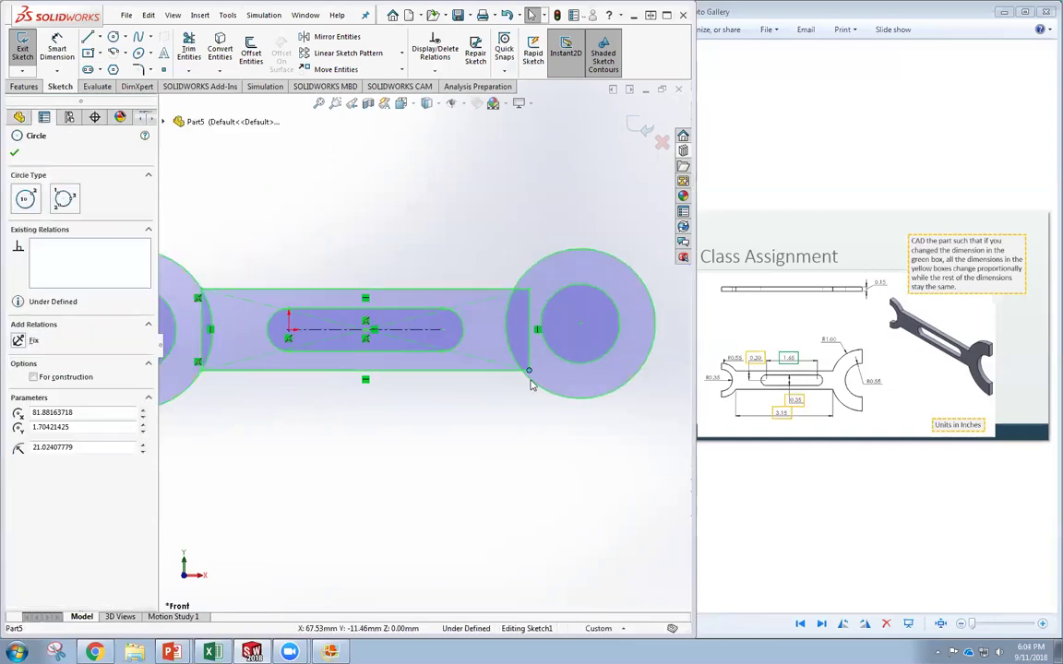
{"action": "left_click", "coordinate": [529, 370], "text": "ctrl"}
{"action": "left_click", "coordinate": [19, 373]}
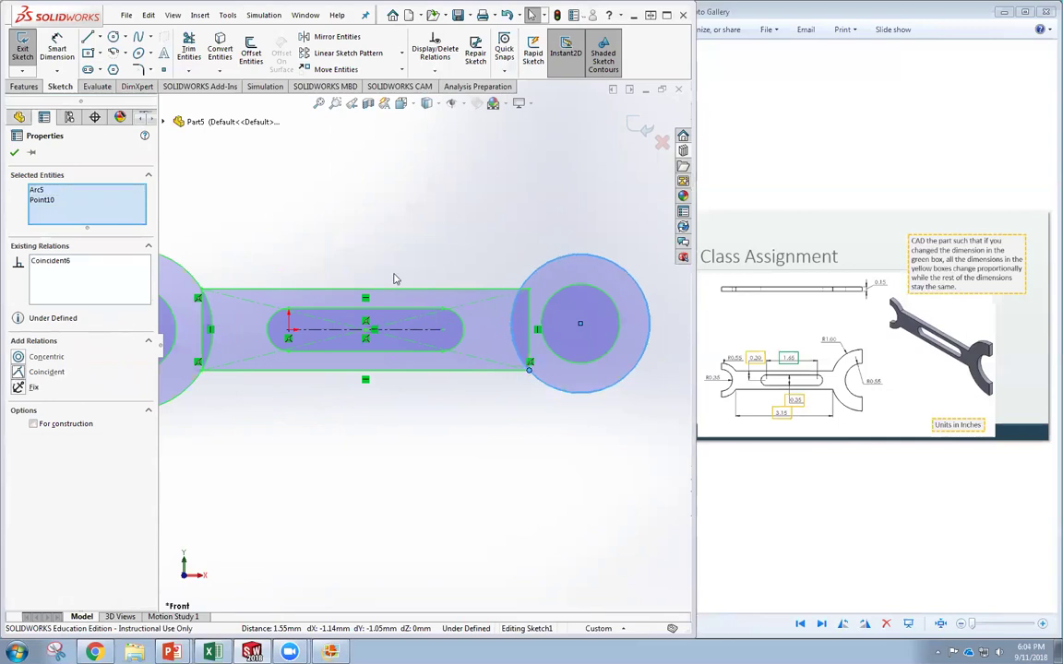
{"action": "left_click", "coordinate": [503, 268]}
Make the rectangle's upper-right corner coincident with the right outer circle.
{"action": "left_click", "coordinate": [529, 289]}
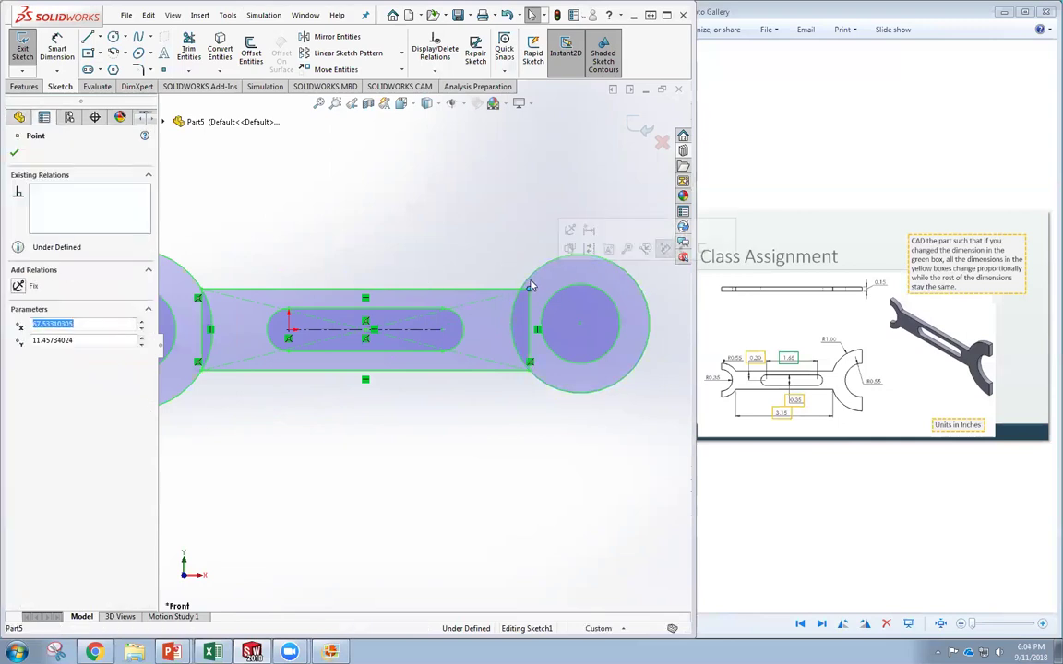
{"action": "left_click", "coordinate": [538, 270]}
{"action": "left_click", "coordinate": [528, 289], "text": "ctrl"}
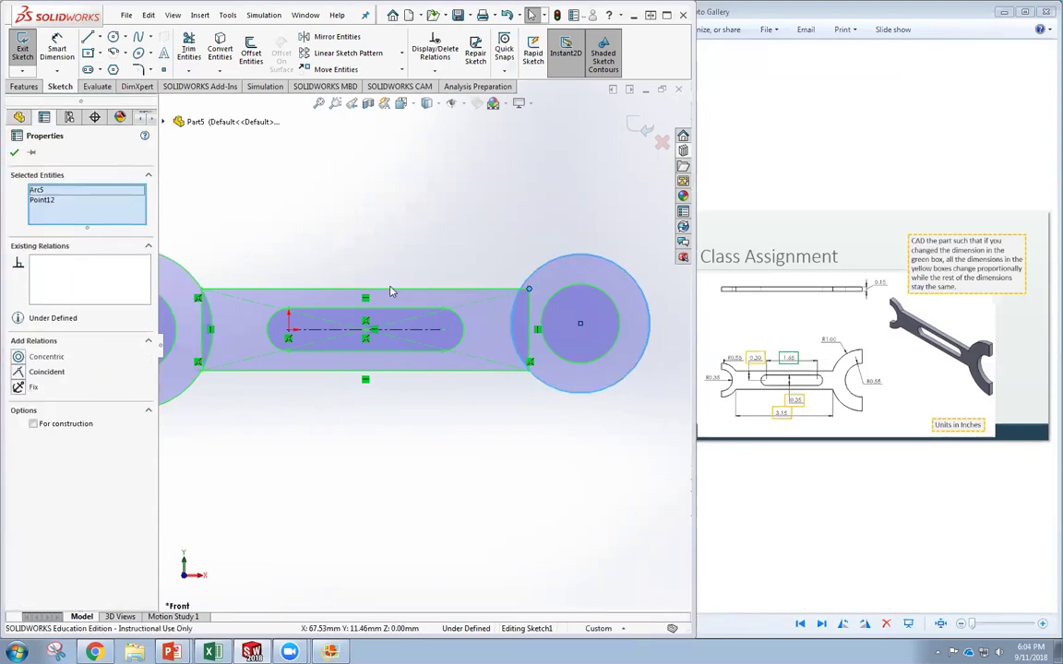
{"action": "left_click", "coordinate": [47, 357]}
{"action": "left_click", "coordinate": [333, 429]}
{"action": "key", "text": "f"}
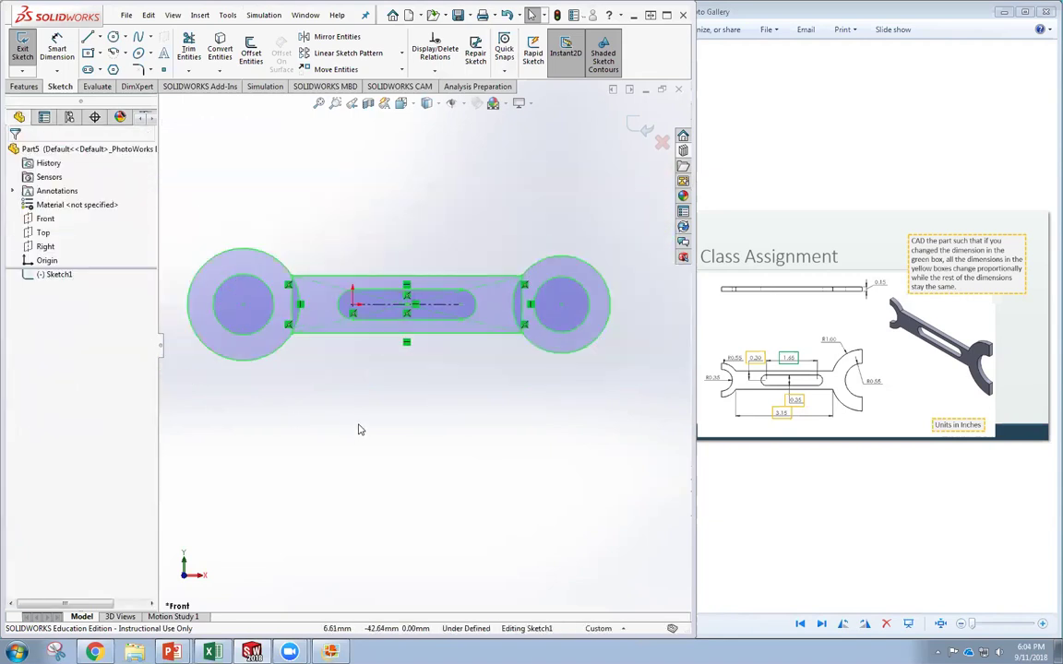
Sketch a vertical line about 45 mm long across the left circles, from the outer circle's topmost to its bottommost point.
{"action": "scroll", "coordinate": [387, 415], "scroll_direction": "up", "scroll_amount": 2}
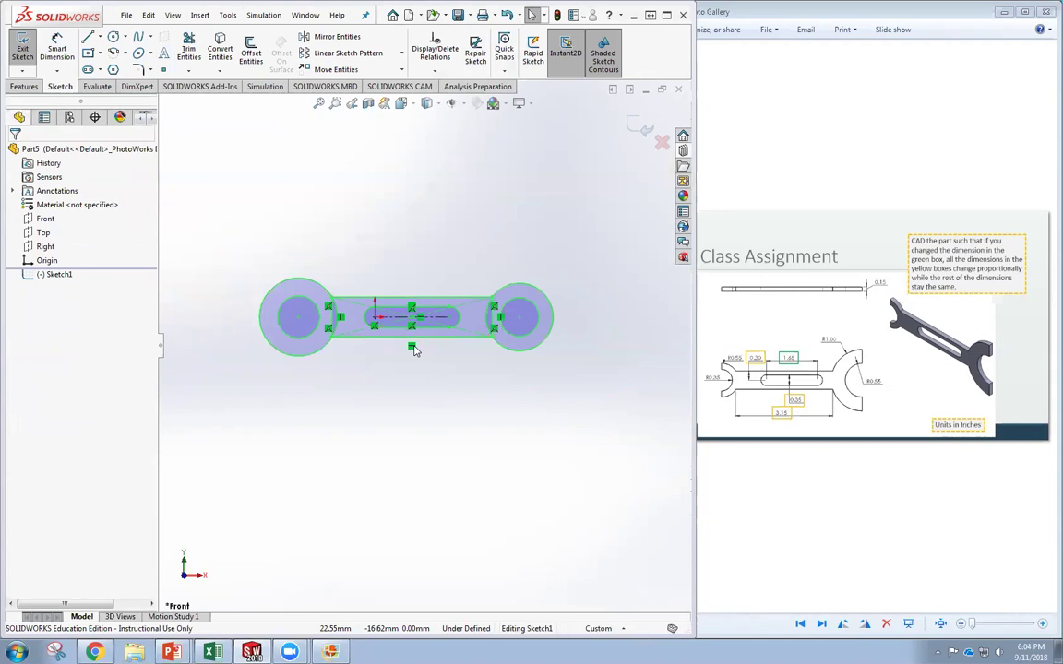
{"action": "left_click", "coordinate": [89, 41]}
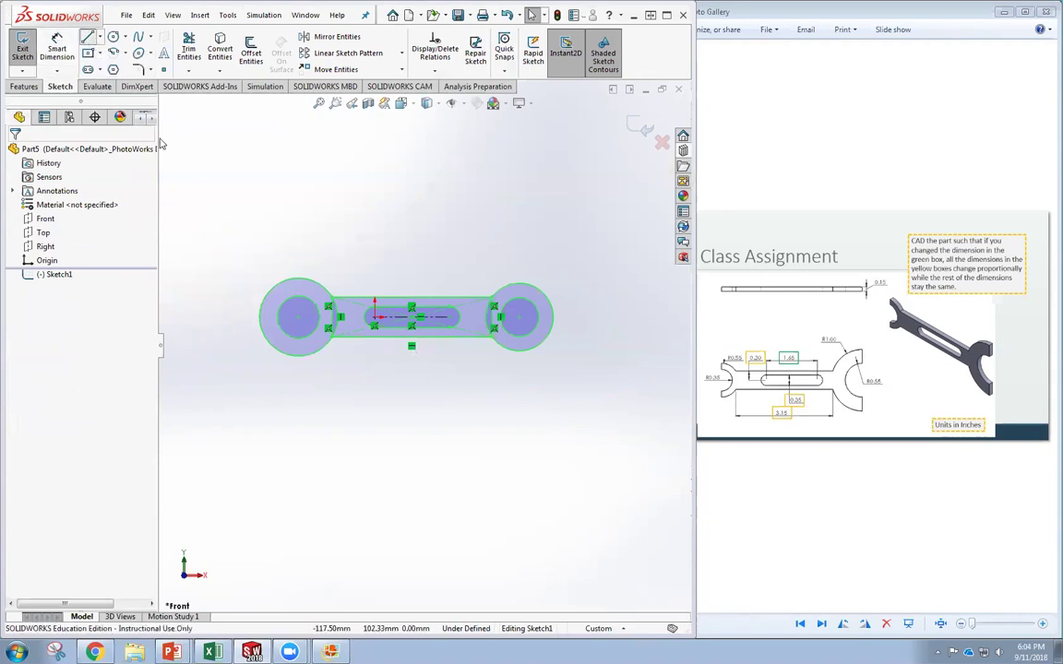
{"action": "left_click", "coordinate": [298, 279]}
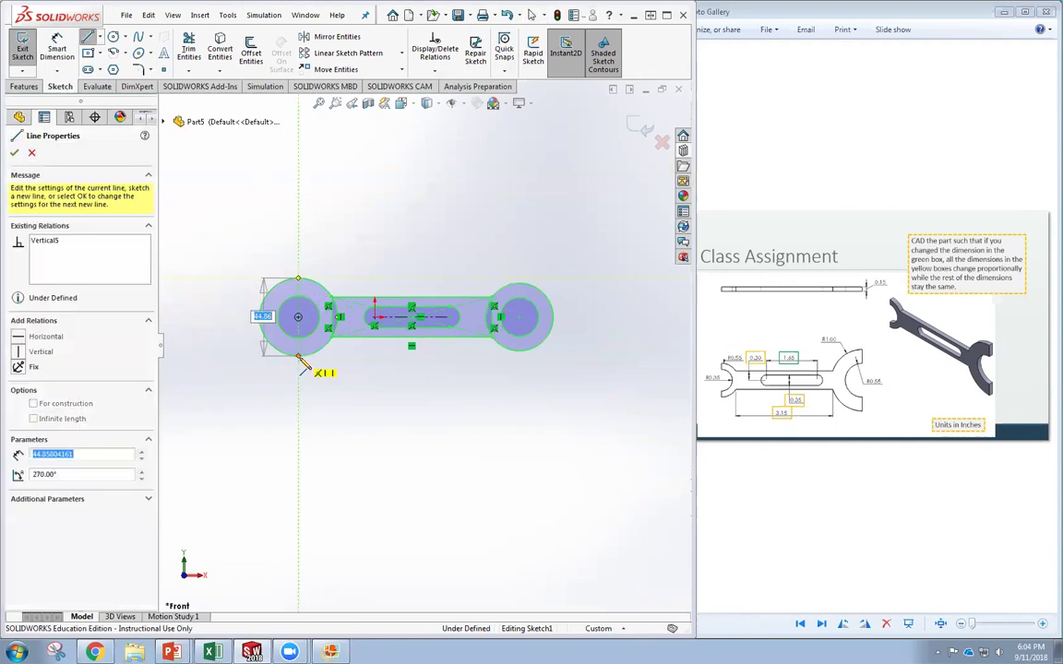
{"action": "key", "text": "Escape"}
{"action": "key", "text": "Escape"}
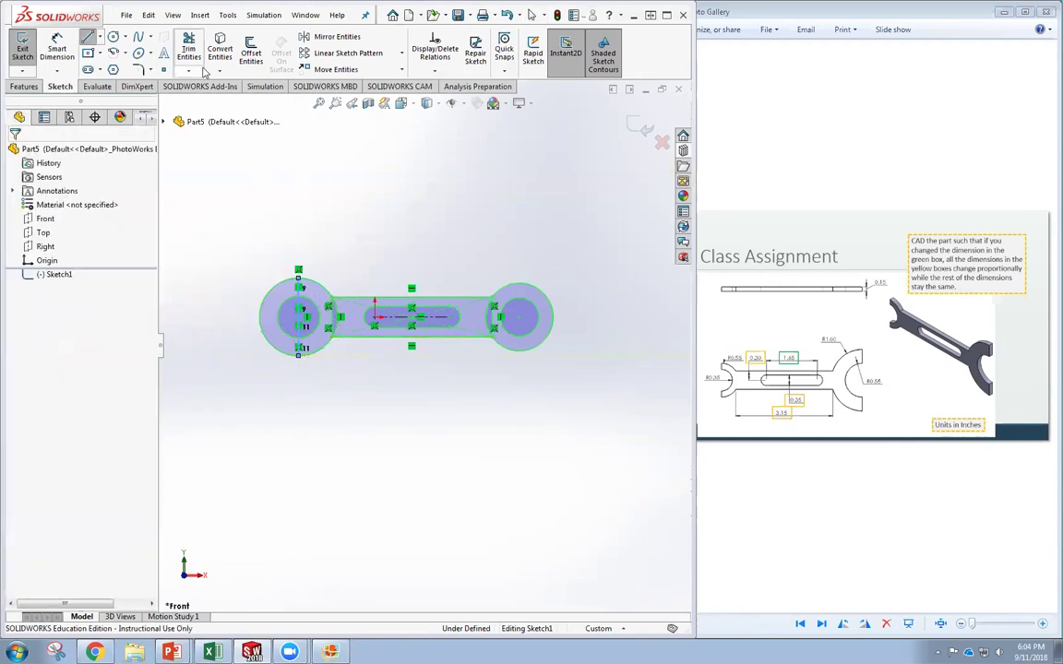
Sketch a vertical line across the right circles, from the outer circle's topmost to its bottommost point.
{"action": "left_click", "coordinate": [88, 39]}
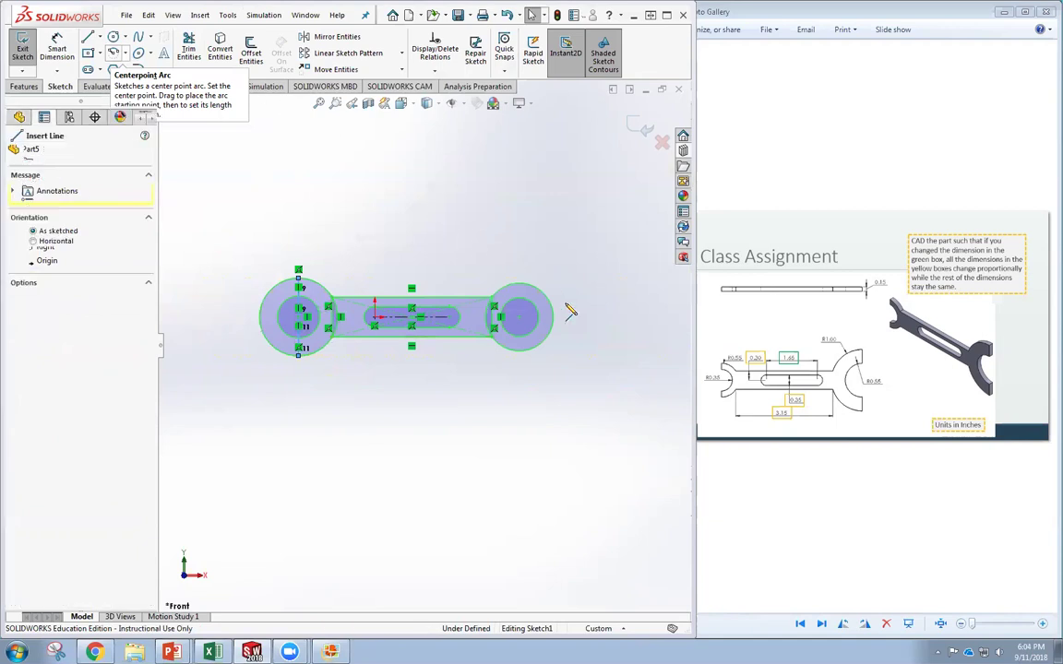
{"action": "left_click", "coordinate": [518, 283]}
{"action": "left_click", "coordinate": [518, 351]}
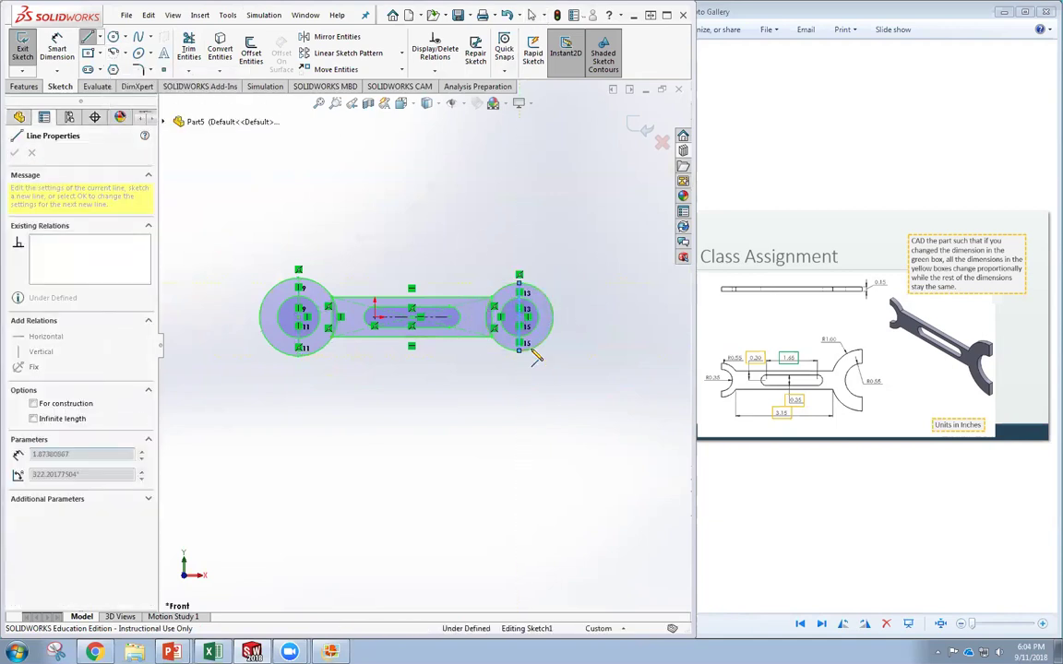
{"action": "key", "text": "Escape"}
{"action": "key", "text": "Escape"}
Trim the left halves of both left circles and the vertical line segment inside the inner circle, opening the left jaw.
{"action": "left_click", "coordinate": [189, 50]}
{"action": "left_click", "coordinate": [286, 284]}
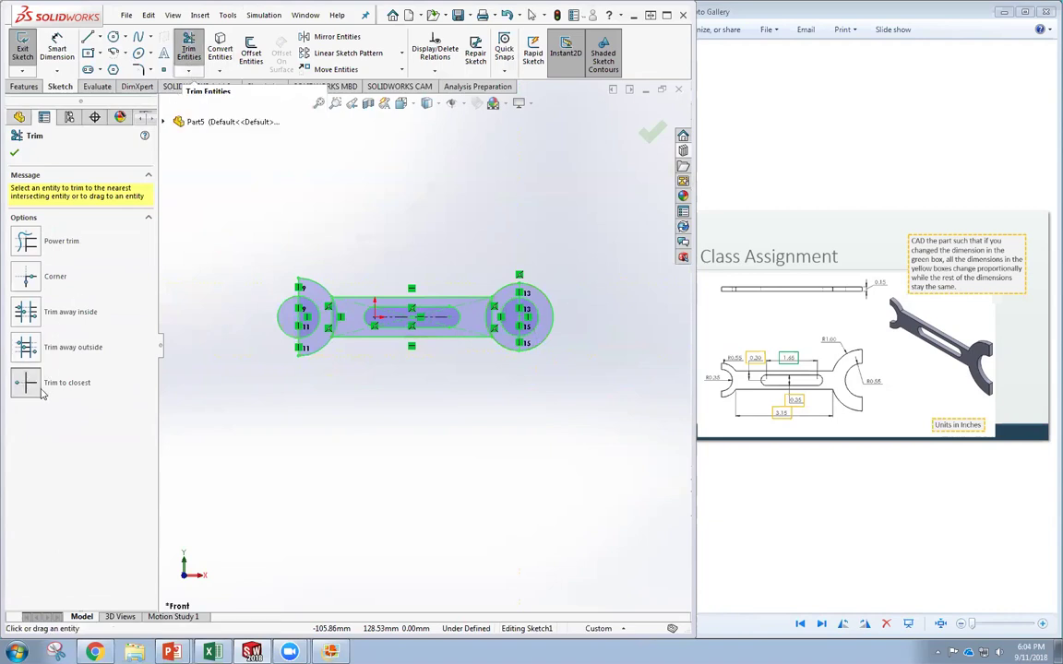
{"action": "left_click", "coordinate": [280, 323]}
{"action": "scroll", "coordinate": [298, 317], "scroll_direction": "down", "scroll_amount": 2}
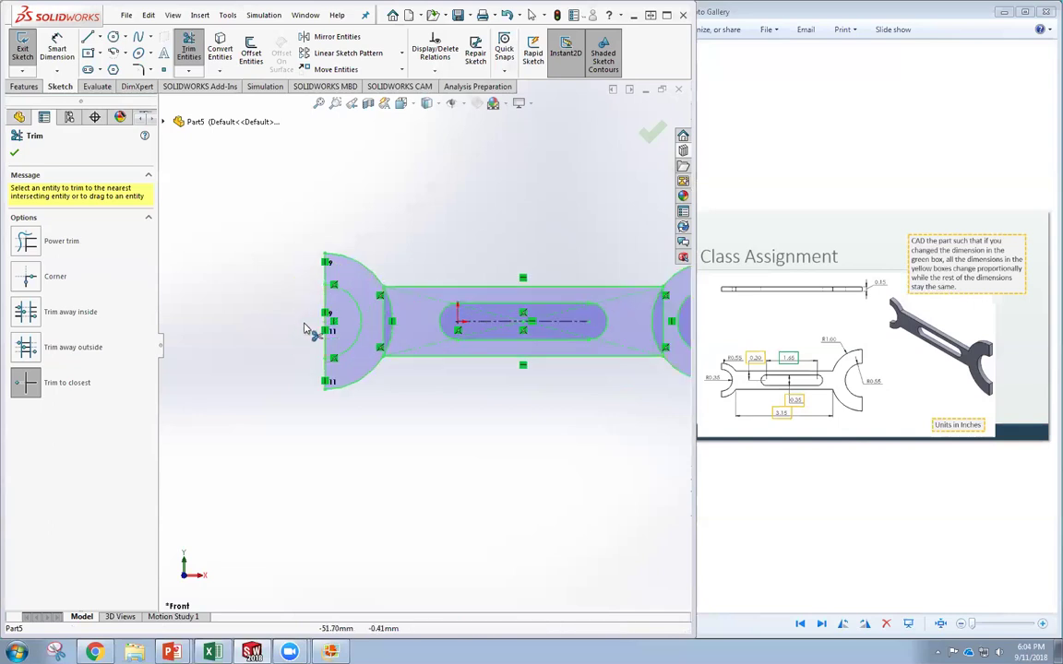
{"action": "left_click", "coordinate": [324, 305]}
{"action": "scroll", "coordinate": [496, 365], "scroll_direction": "down", "scroll_amount": 3}
Trim the right halves of both right circles and the line segment inside the inner circle, opening the right jaw.
{"action": "scroll", "coordinate": [498, 372], "scroll_direction": "up", "scroll_amount": 4}
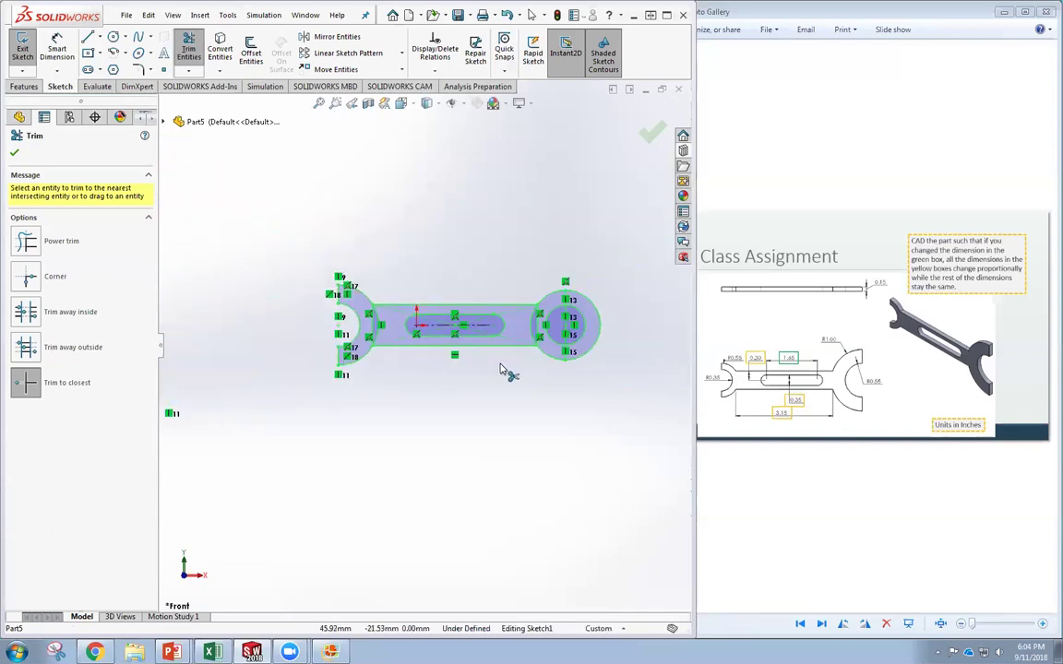
{"action": "scroll", "coordinate": [526, 332], "scroll_direction": "down", "scroll_amount": 3}
{"action": "left_click", "coordinate": [527, 323]}
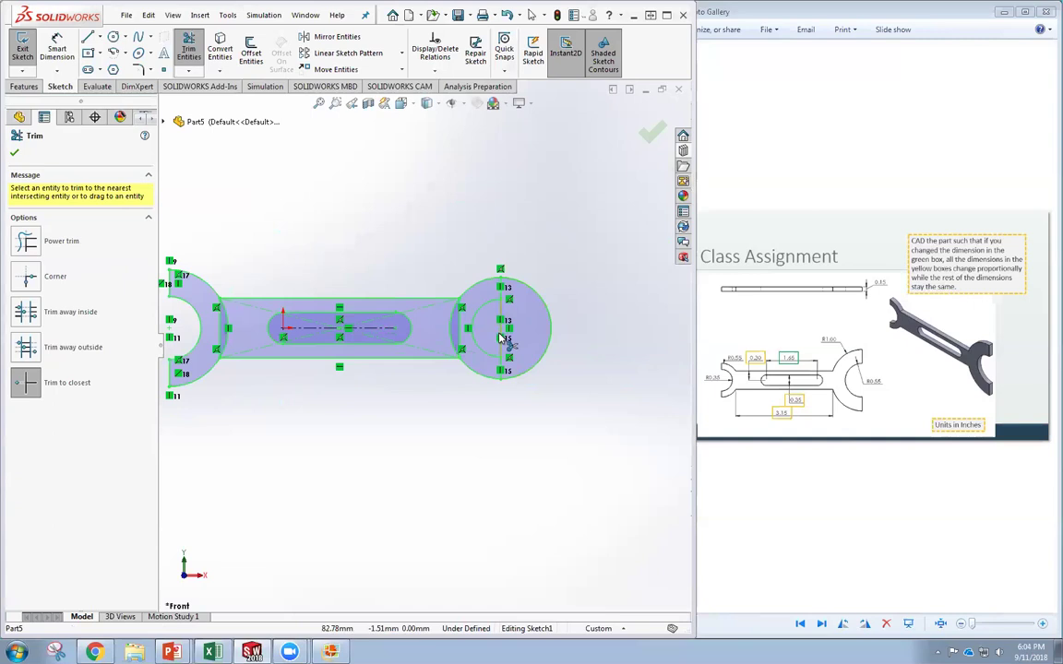
{"action": "left_click", "coordinate": [551, 325]}
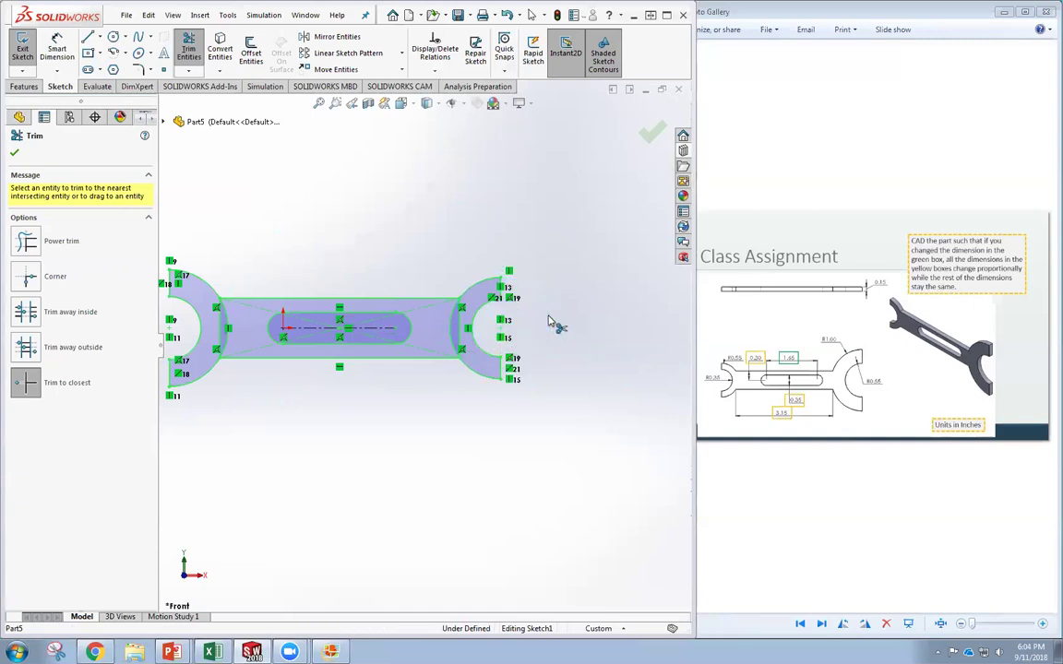
Trim the rectangle's short ends and the outer-circle arcs inside the handle at both jaws, then finish trimming.
{"action": "left_click", "coordinate": [461, 338]}
{"action": "left_click", "coordinate": [450, 336]}
{"action": "scroll", "coordinate": [323, 356], "scroll_direction": "down", "scroll_amount": 2}
{"action": "scroll", "coordinate": [263, 336], "scroll_direction": "up", "scroll_amount": 2}
{"action": "left_click", "coordinate": [270, 328]}
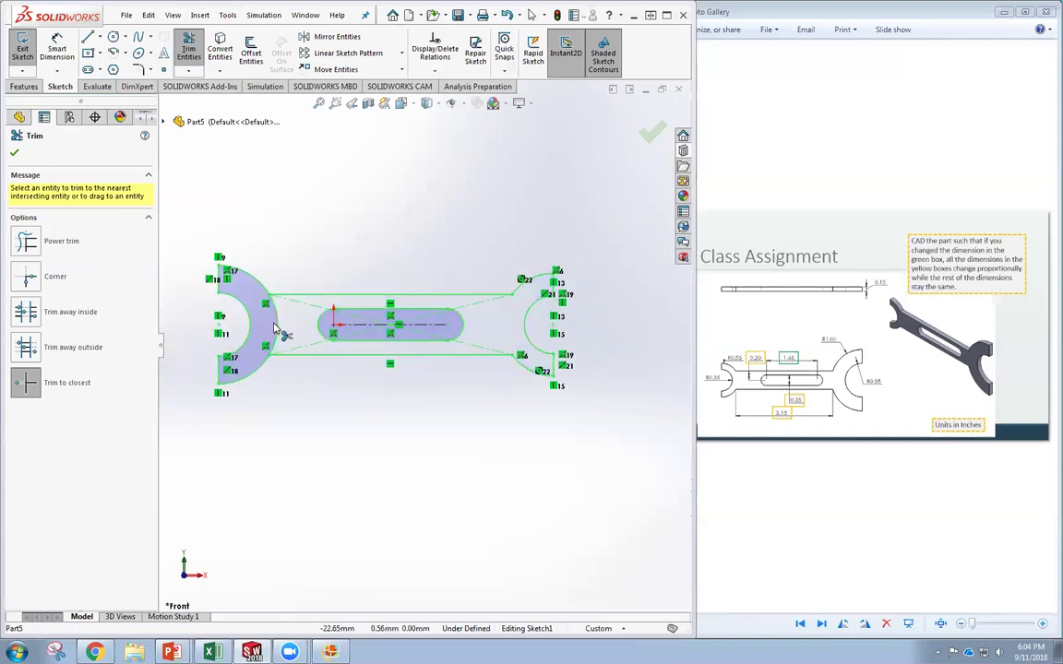
{"action": "left_click", "coordinate": [277, 328]}
{"action": "scroll", "coordinate": [332, 363], "scroll_direction": "up", "scroll_amount": 2}
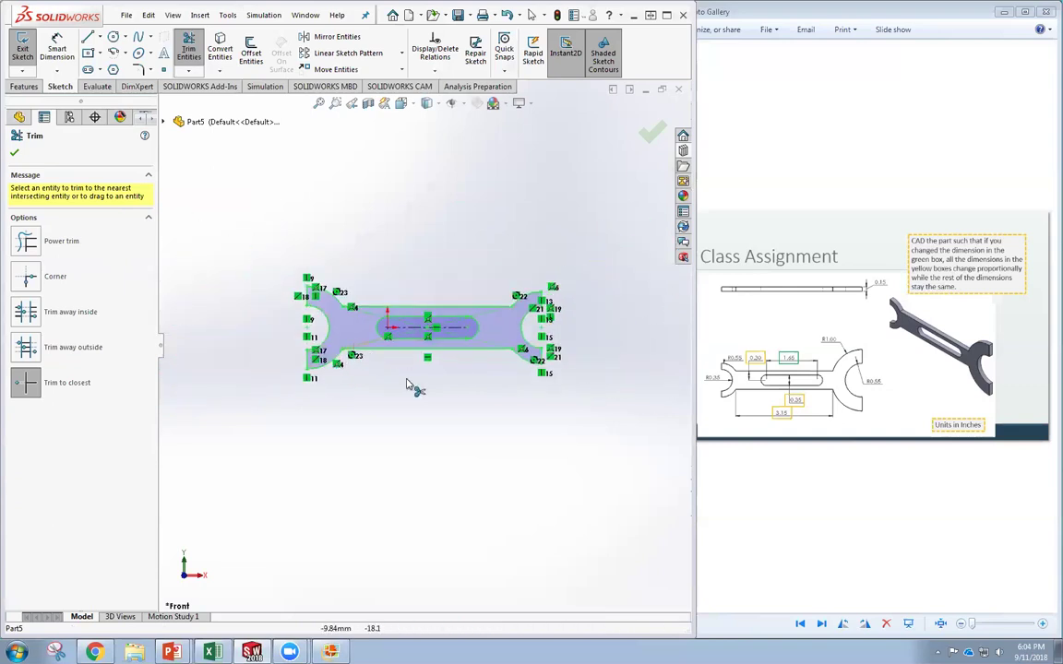
{"action": "left_click", "coordinate": [15, 155]}
Hide the sketch relation symbols in the graphics area.
{"action": "scroll", "coordinate": [420, 330], "scroll_direction": "down", "scroll_amount": 1}
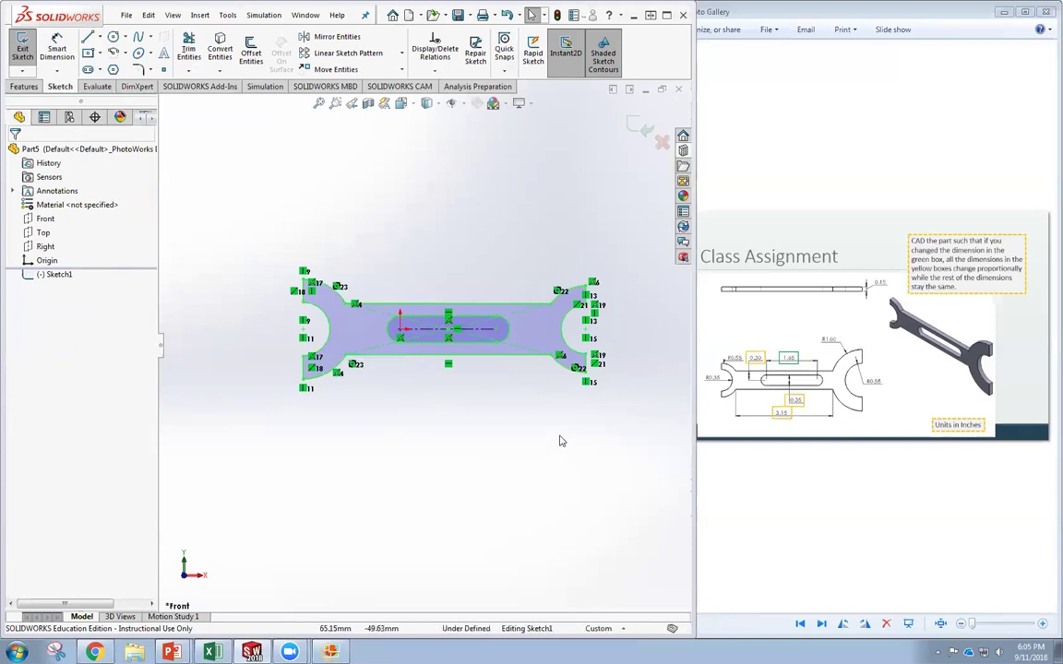
{"action": "left_click", "coordinate": [452, 102]}
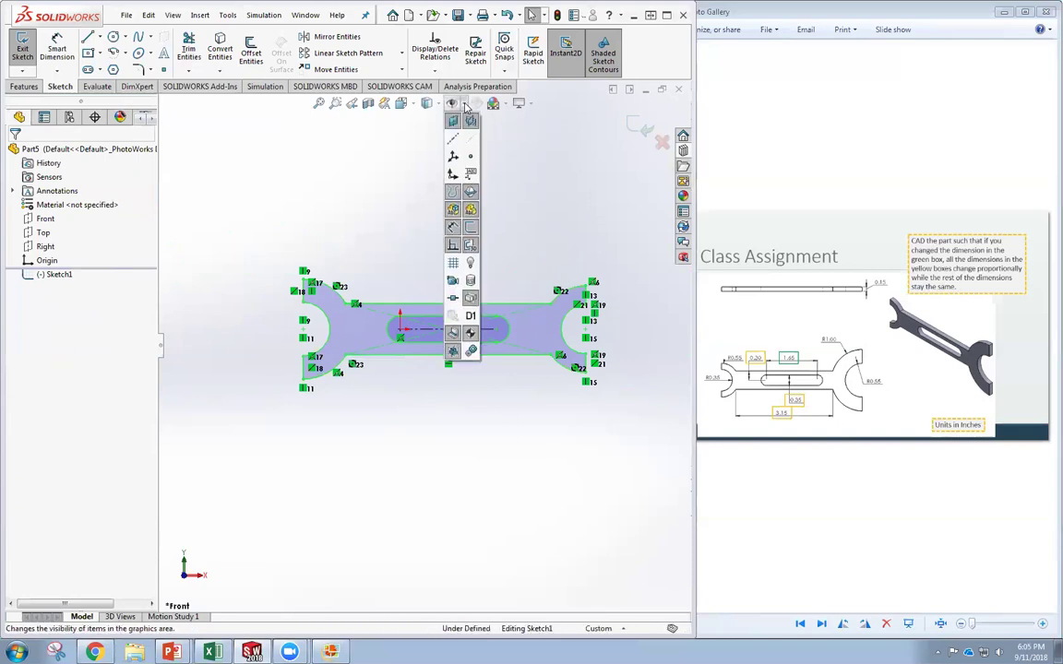
{"action": "left_click", "coordinate": [452, 246]}
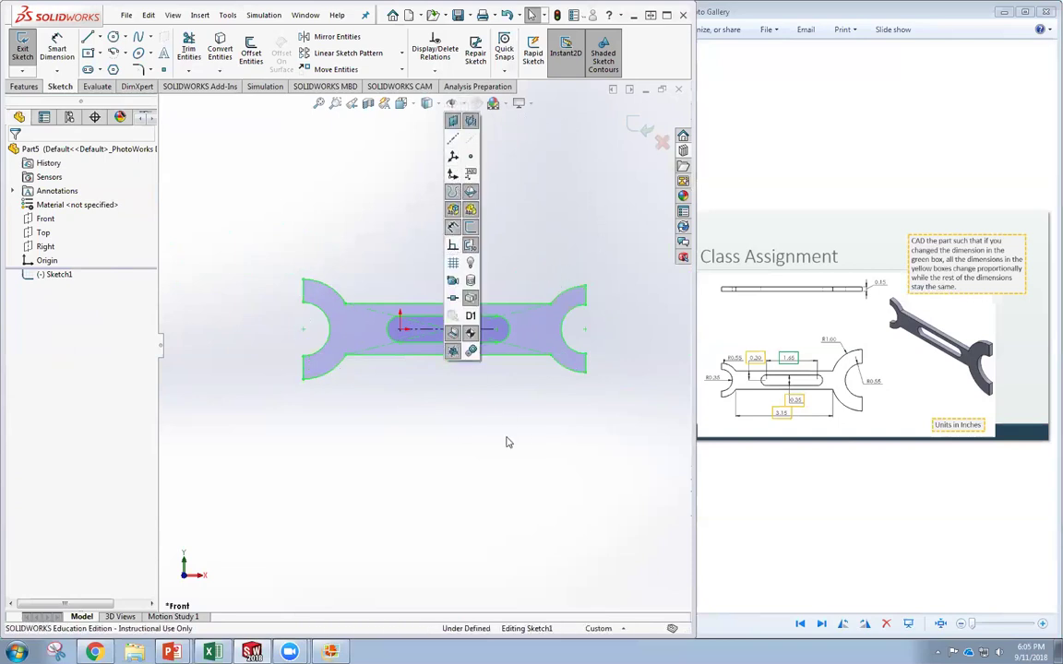
{"action": "scroll", "coordinate": [414, 341], "scroll_direction": "down", "scroll_amount": 2}
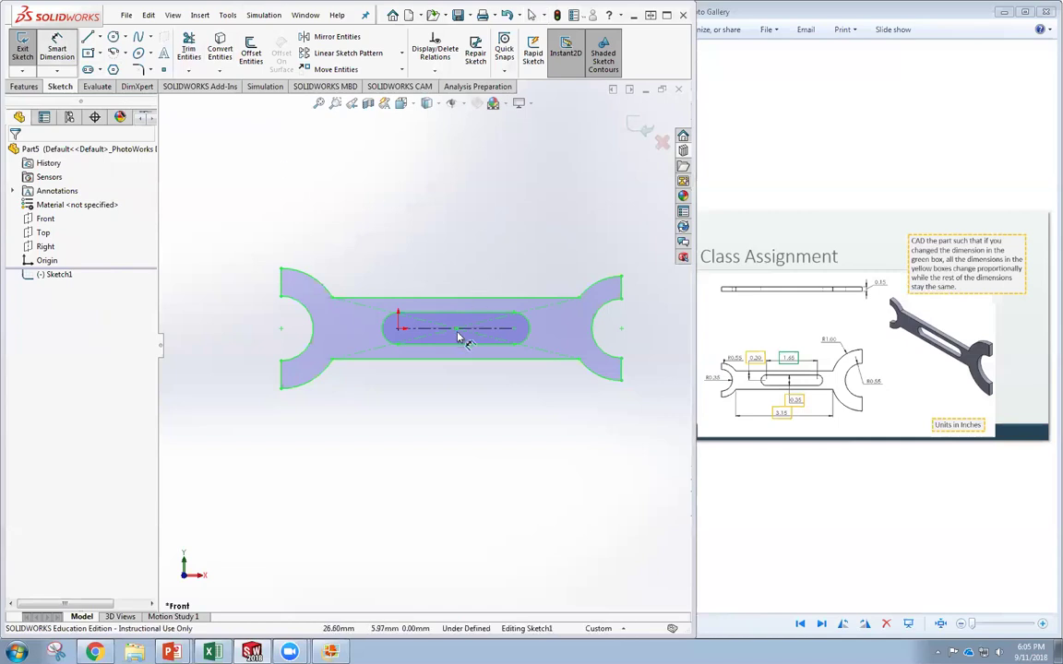
{"action": "left_click", "coordinate": [489, 331]}
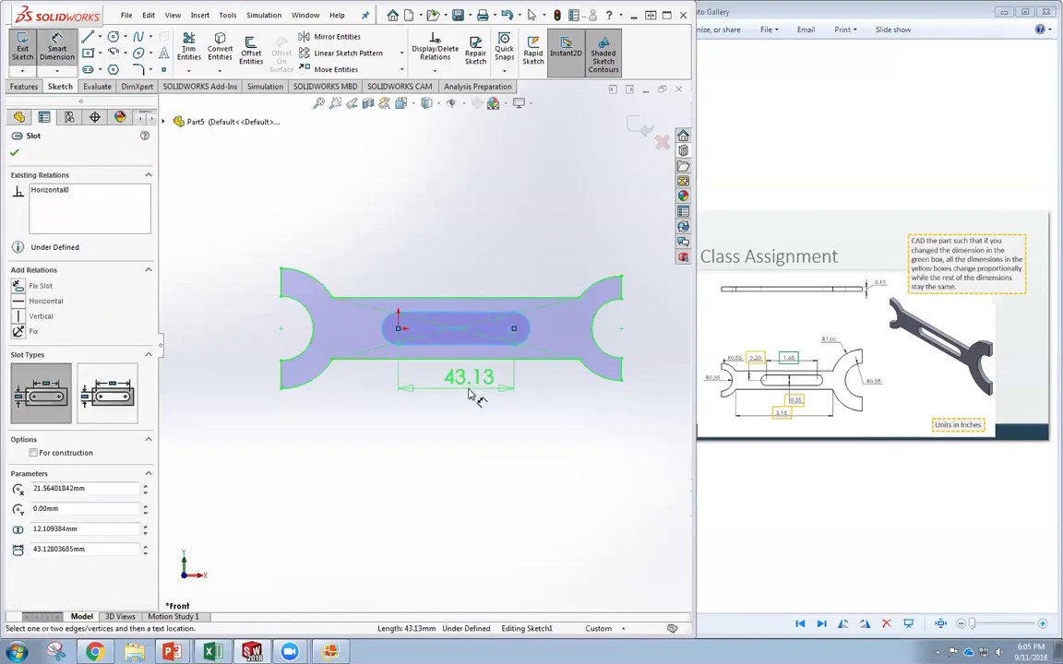
{"action": "key", "text": "Escape"}
{"action": "key", "text": "Escape"}
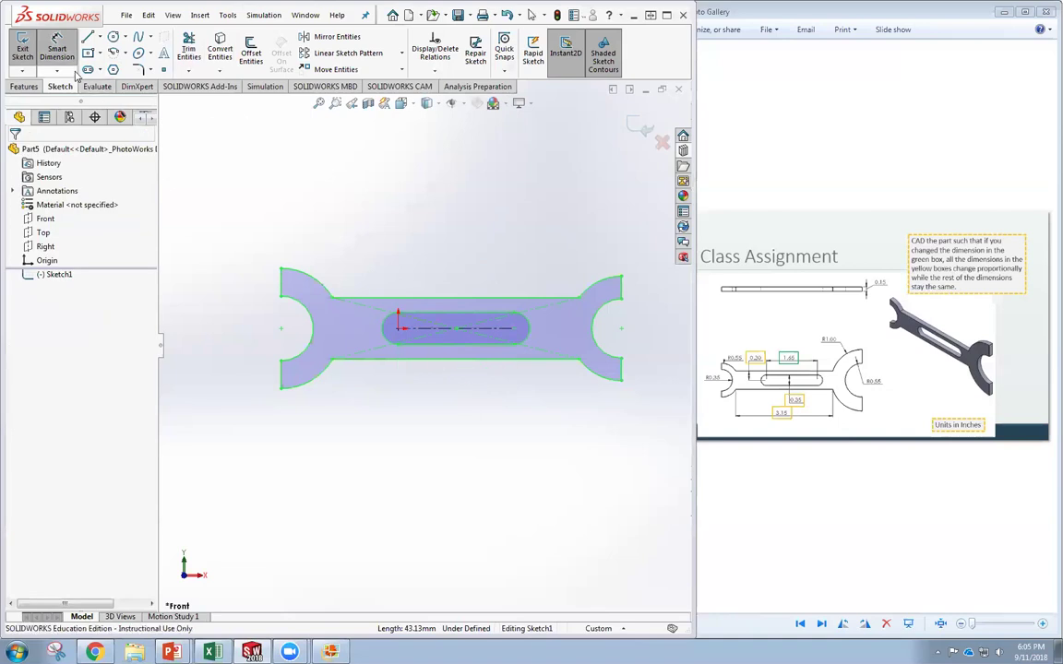
Change the document units to IPS (inch, pound, second) and reopen the wrench sketch for editing.
{"action": "left_click", "coordinate": [622, 630]}
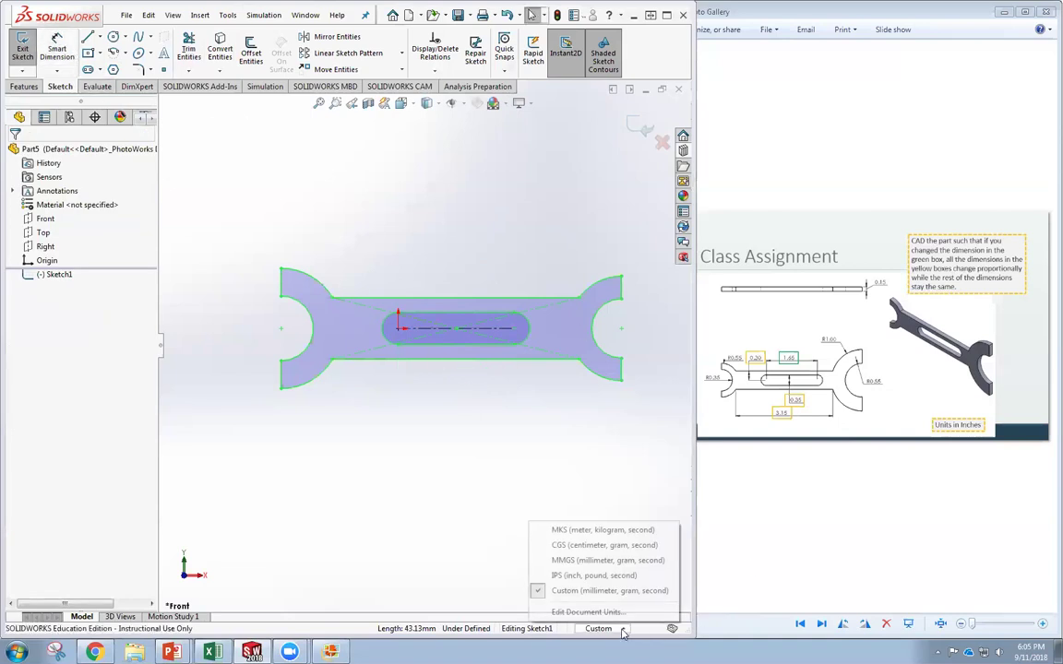
{"action": "left_click", "coordinate": [598, 575]}
{"action": "left_click", "coordinate": [22, 46]}
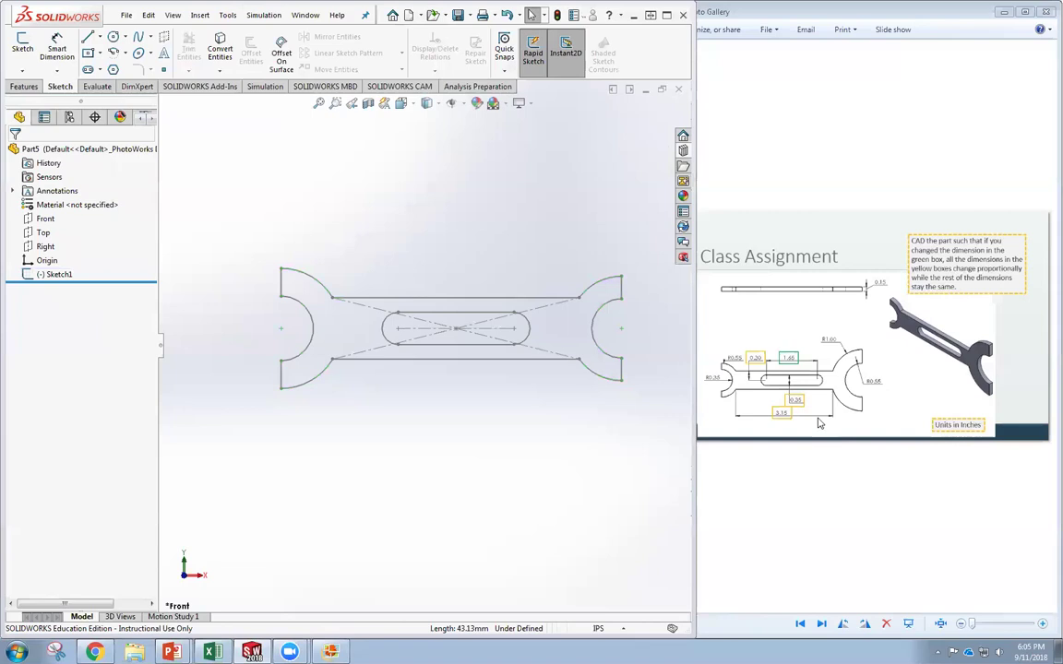
{"action": "right_click", "coordinate": [53, 274]}
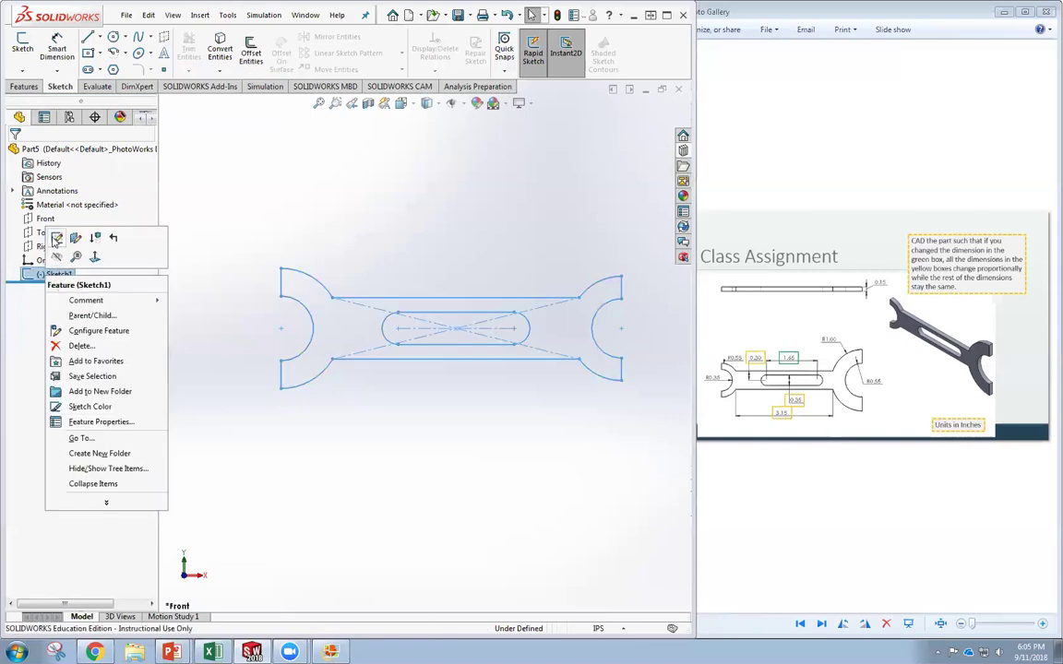
{"action": "left_click", "coordinate": [53, 238]}
Dimension the slot's center-to-center length as 1.65 in, placing the dimension below the handle.
{"action": "left_click", "coordinate": [57, 51]}
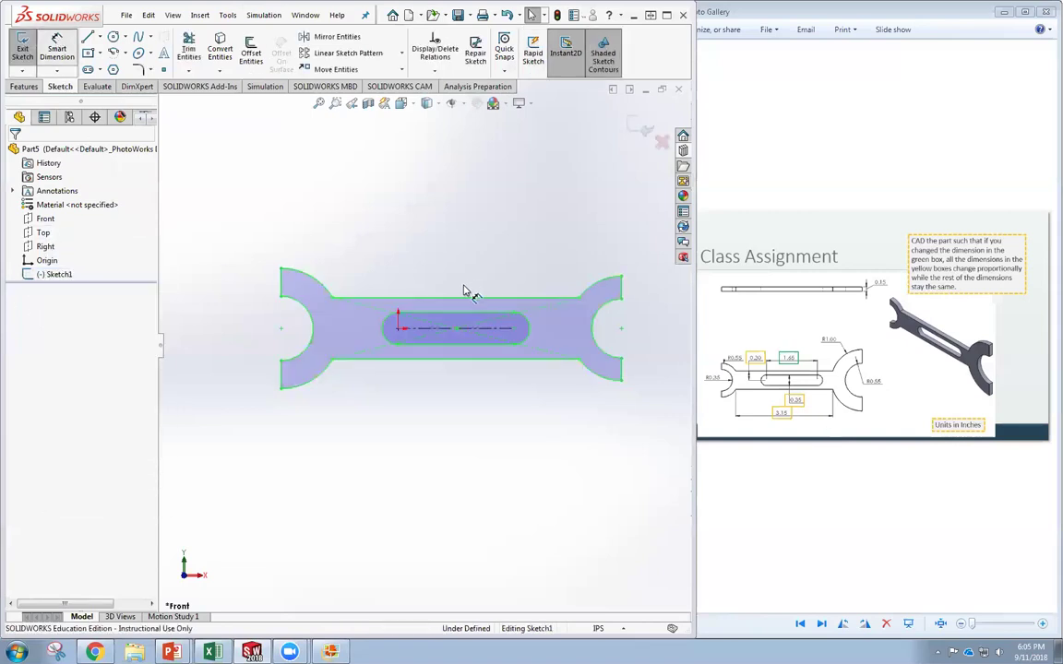
{"action": "left_click", "coordinate": [480, 330]}
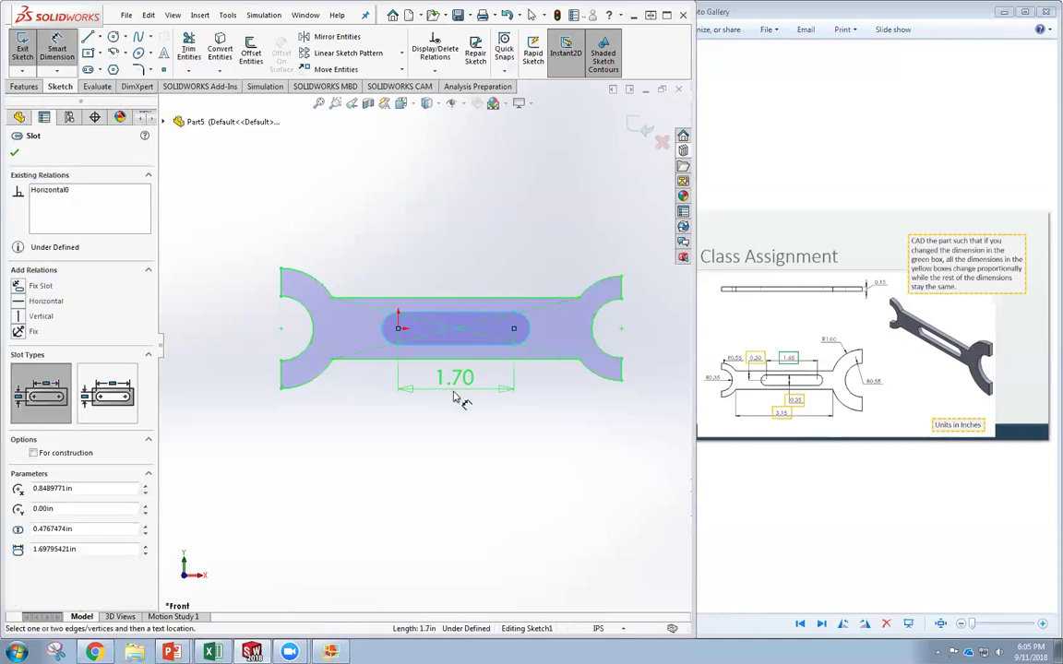
{"action": "left_click", "coordinate": [463, 430]}
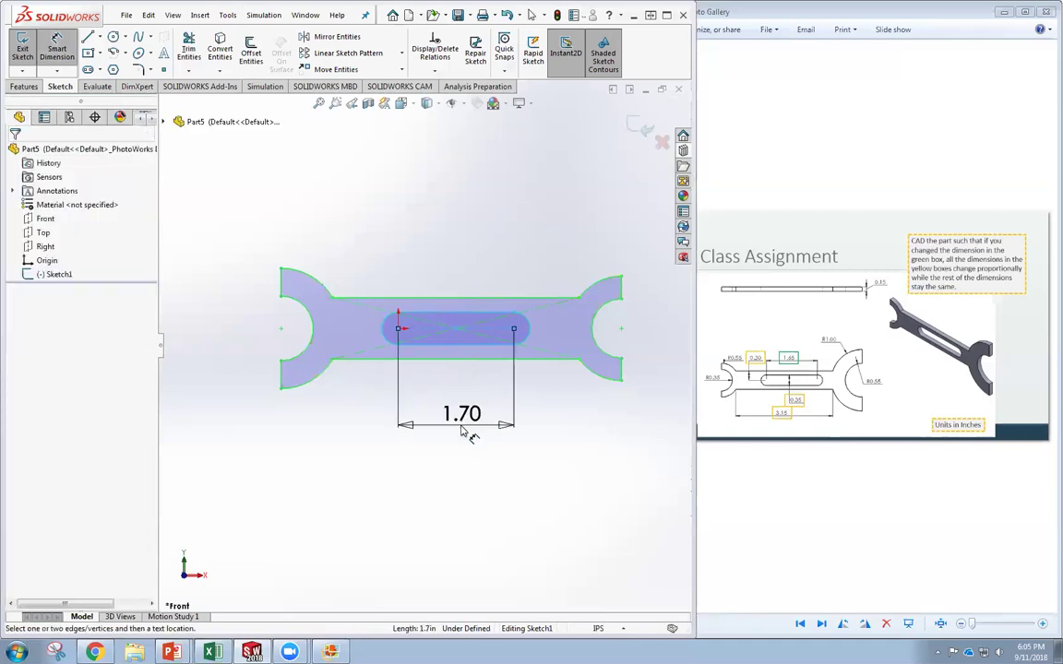
{"action": "type", "text": "1.65"}
{"action": "key", "text": "Return"}
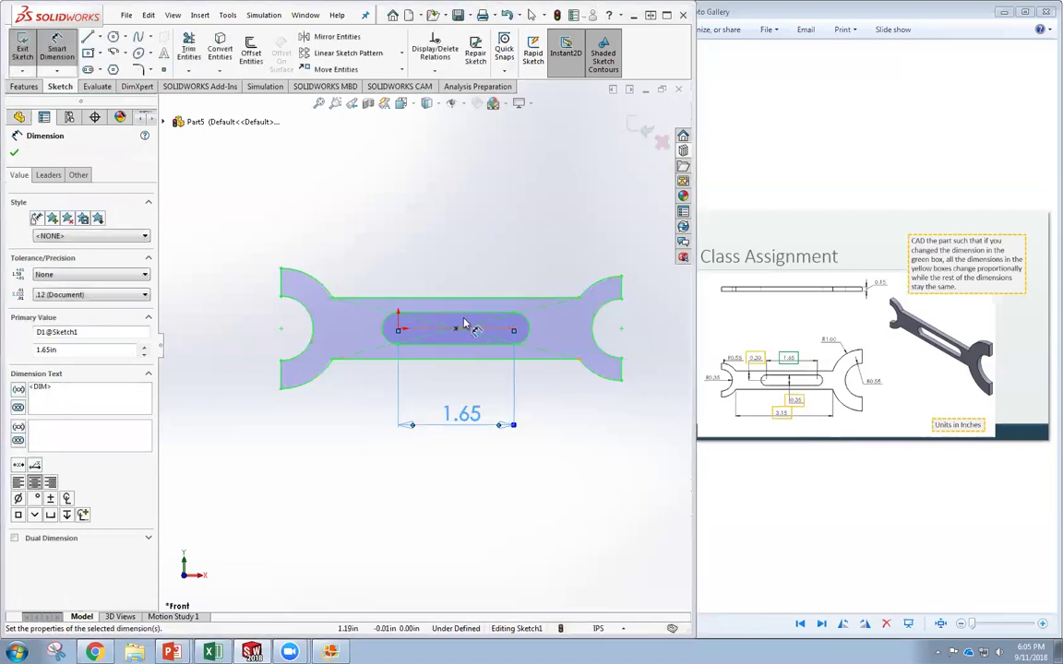
Dimension the slot's width as 0.35 in.
{"action": "left_click", "coordinate": [458, 346]}
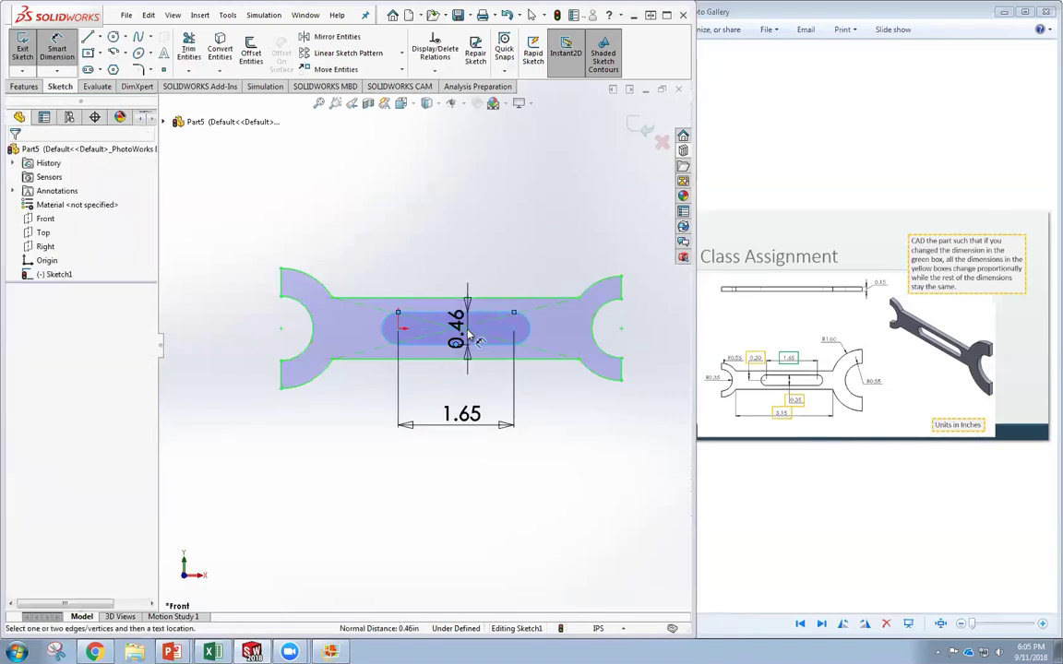
{"action": "left_click", "coordinate": [468, 337]}
{"action": "type", "text": ".35"}
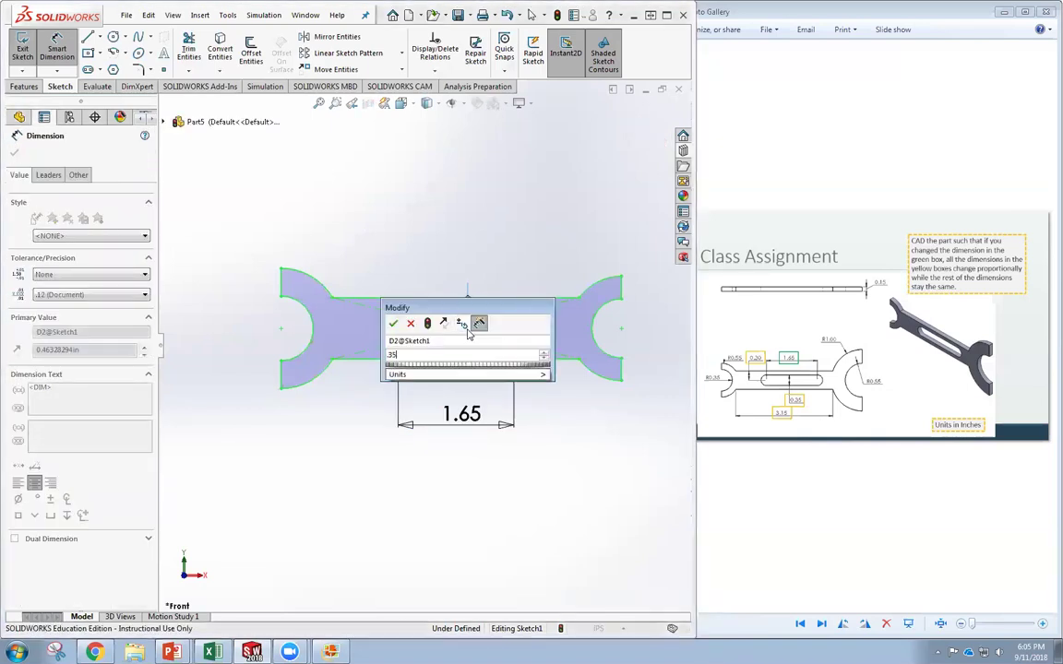
{"action": "key", "text": "Return"}
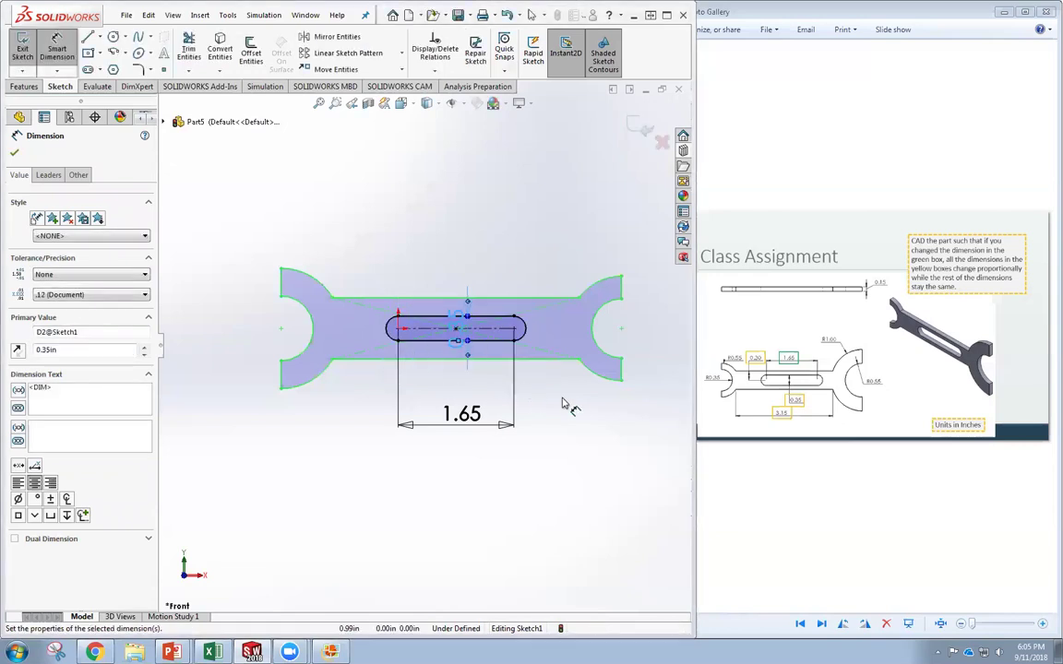
{"action": "key", "text": "Escape"}
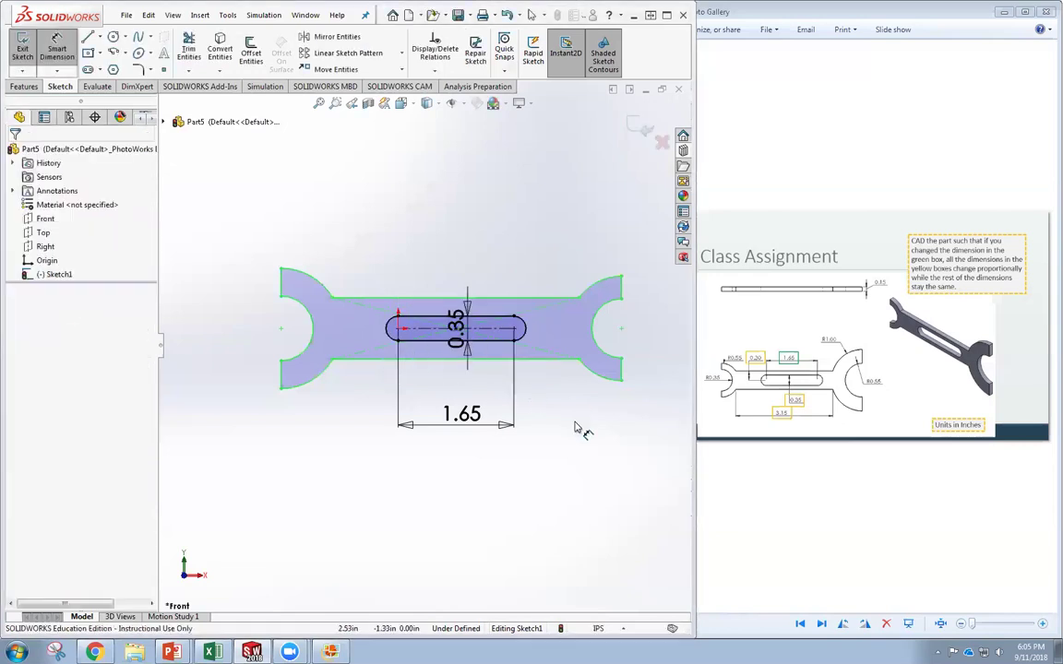
Dimension the distance between the handle's upper edge and the slot's centerline as 0.30 in.
{"action": "left_click", "coordinate": [407, 298]}
{"action": "left_click", "coordinate": [398, 328]}
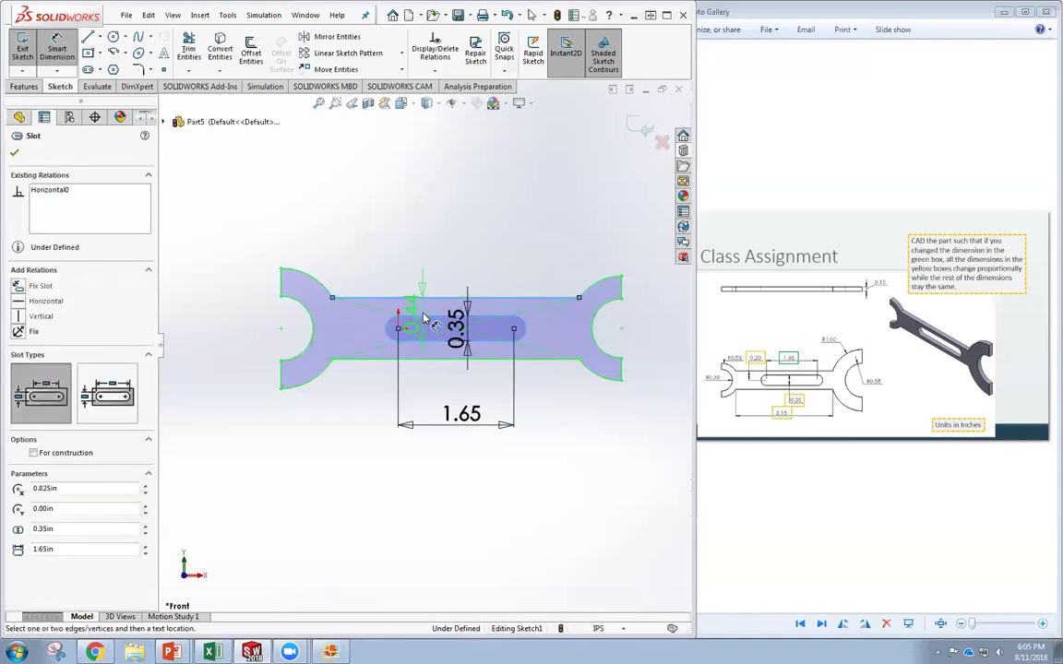
{"action": "left_click", "coordinate": [418, 269]}
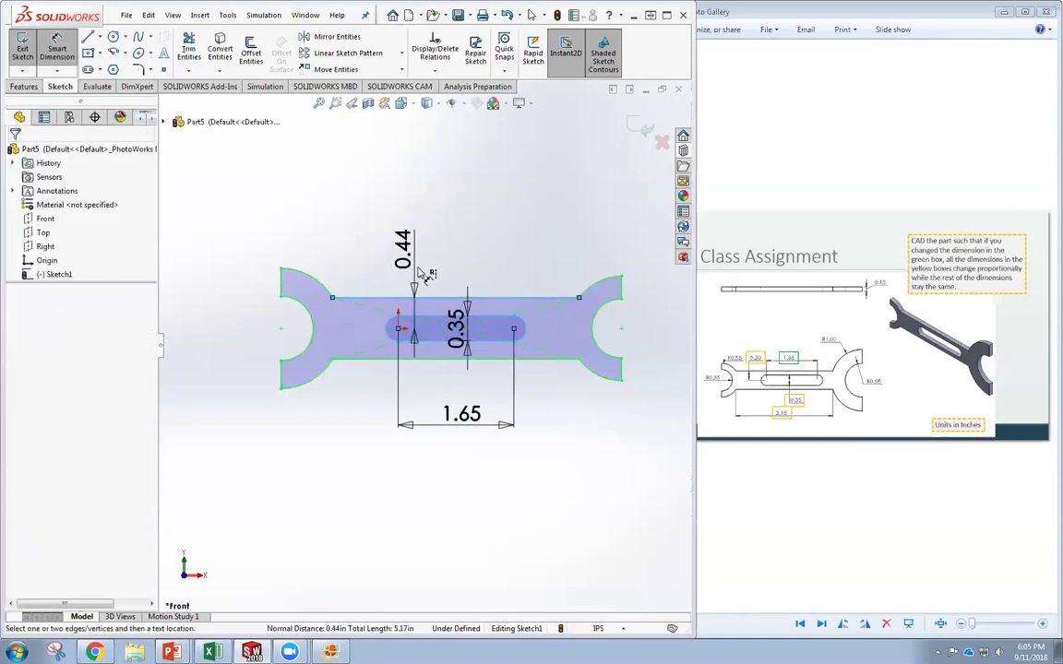
{"action": "type", "text": "3"}
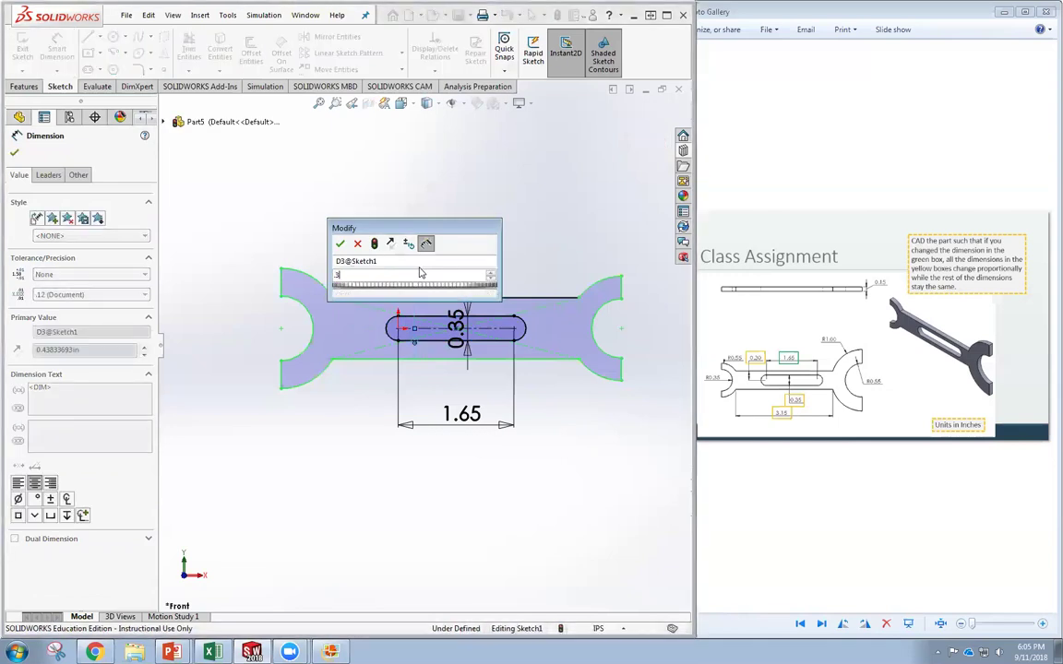
{"action": "key", "text": "Return"}
{"action": "left_click", "coordinate": [540, 420]}
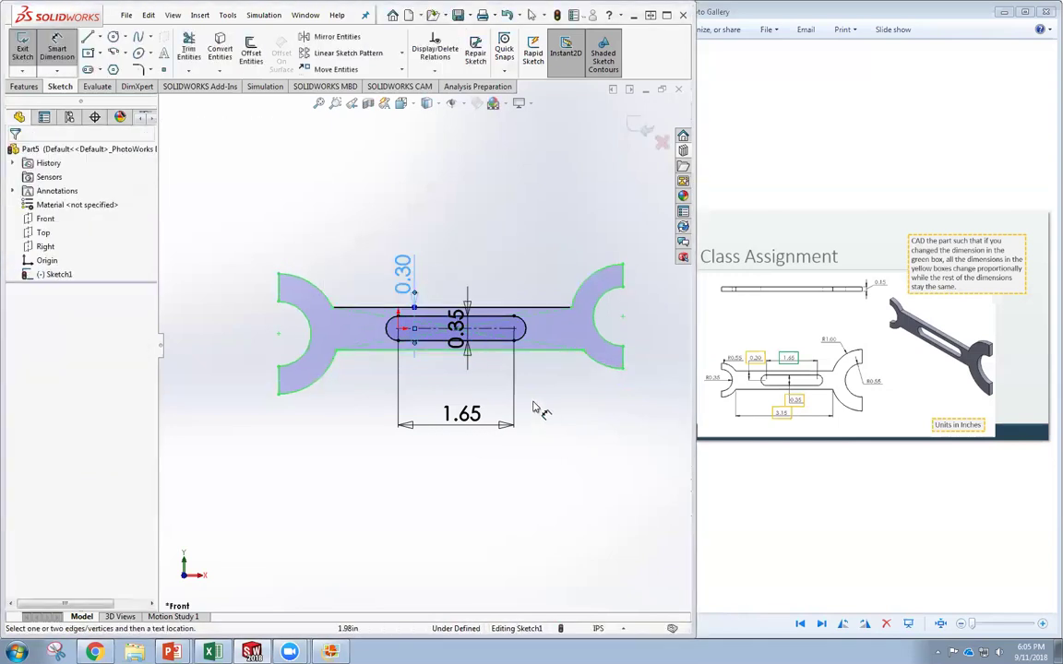
Dimension the distance between the slot's centerline and the handle's lower edge as 0.30 in.
{"action": "left_click", "coordinate": [437, 330]}
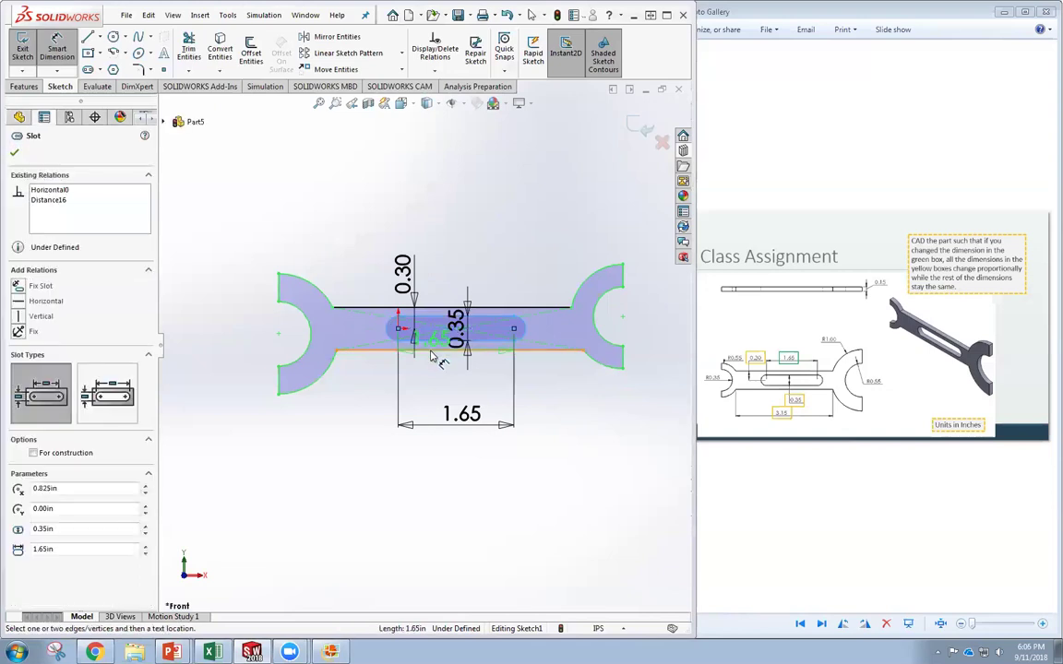
{"action": "left_click", "coordinate": [388, 350]}
{"action": "left_click", "coordinate": [417, 377]}
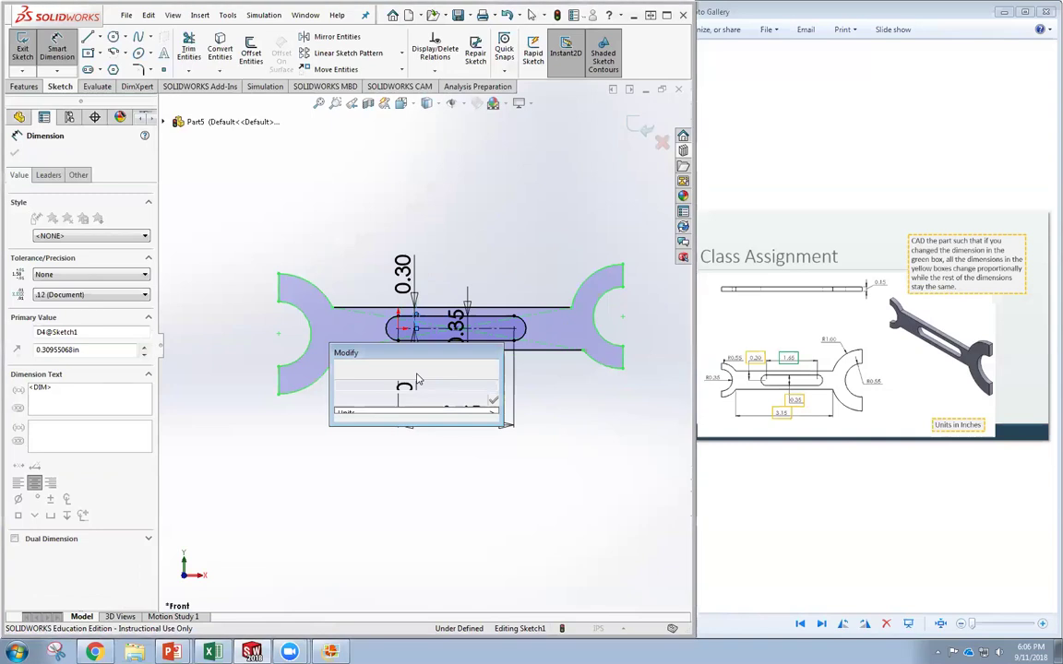
{"action": "type", "text": ".3"}
{"action": "key", "text": "Return"}
{"action": "left_click", "coordinate": [556, 403]}
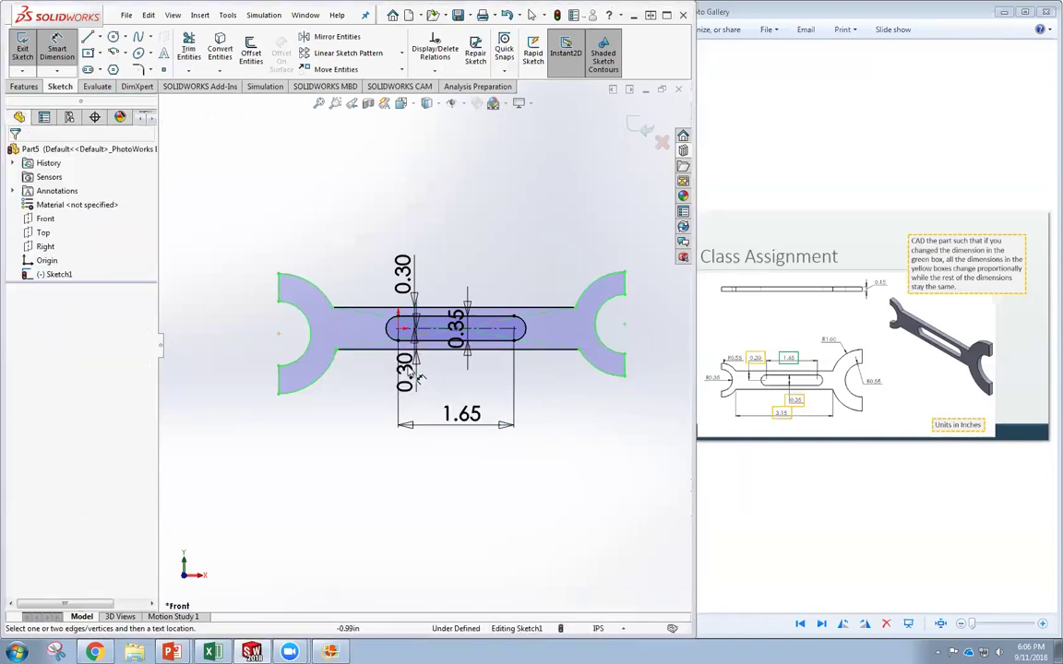
Dimension the small wrench end's inner arc with a 0.35 in radius and its outer arc with a 0.55 in radius.
{"action": "left_click", "coordinate": [312, 346]}
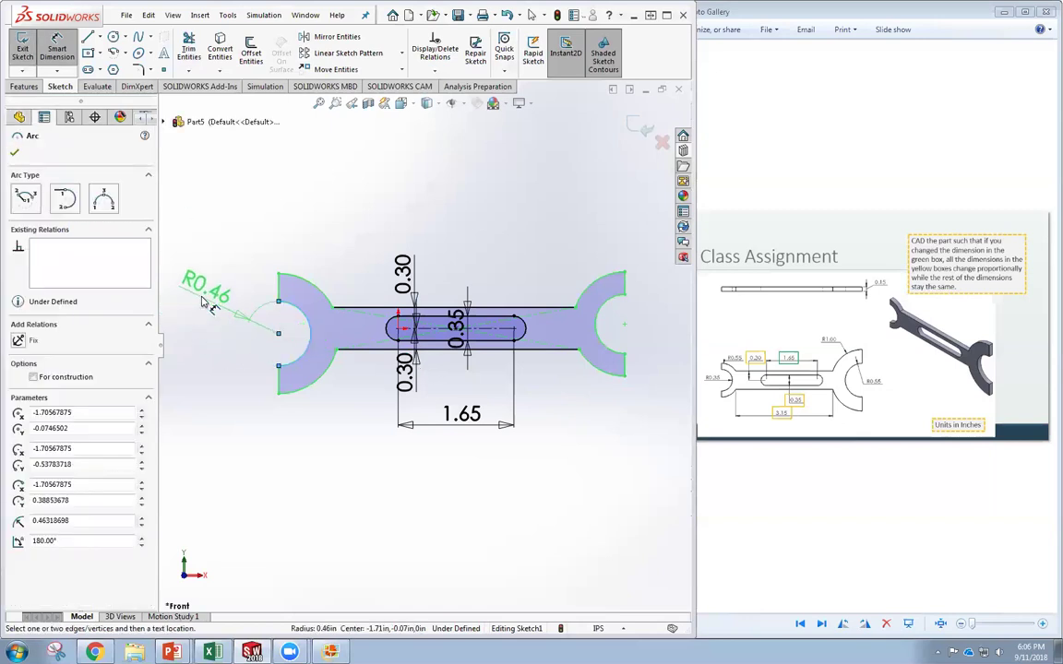
{"action": "left_click", "coordinate": [203, 303]}
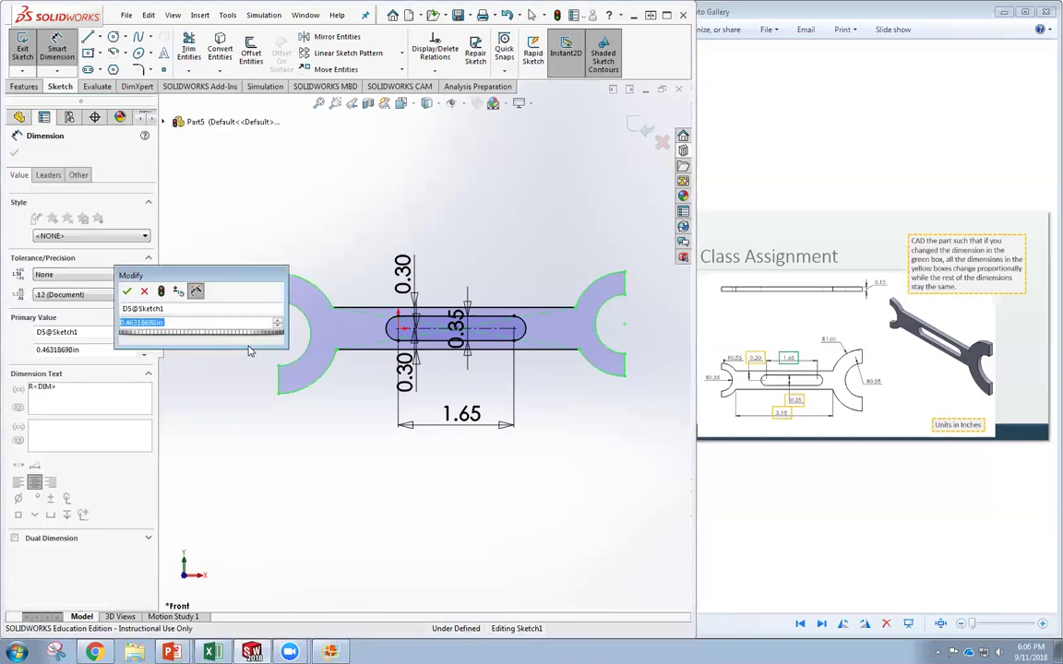
{"action": "type", "text": ".35"}
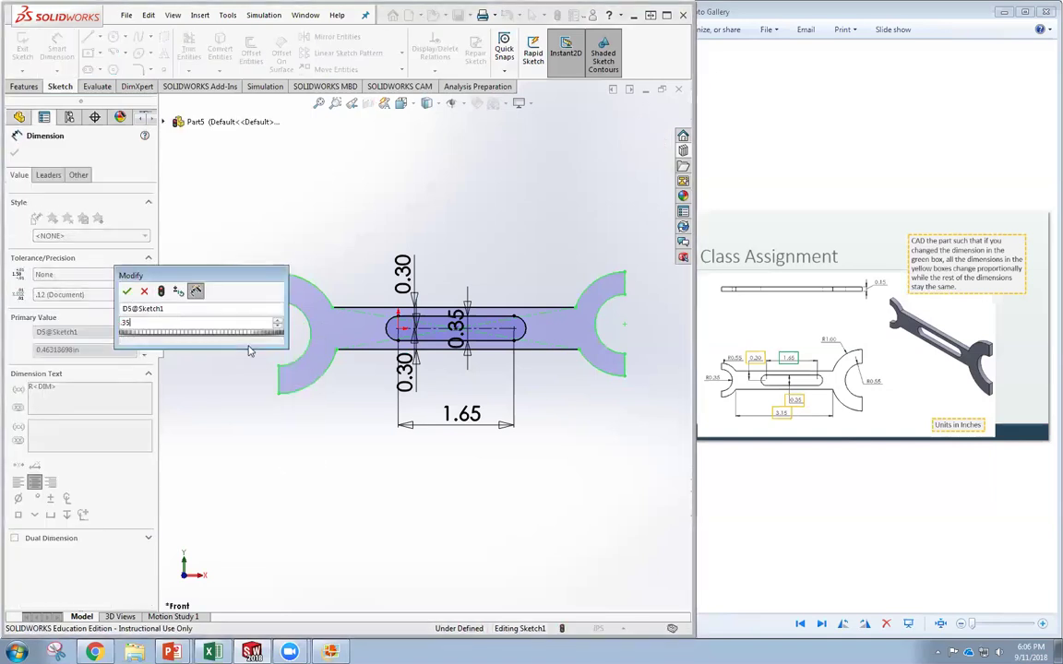
{"action": "key", "text": "Return"}
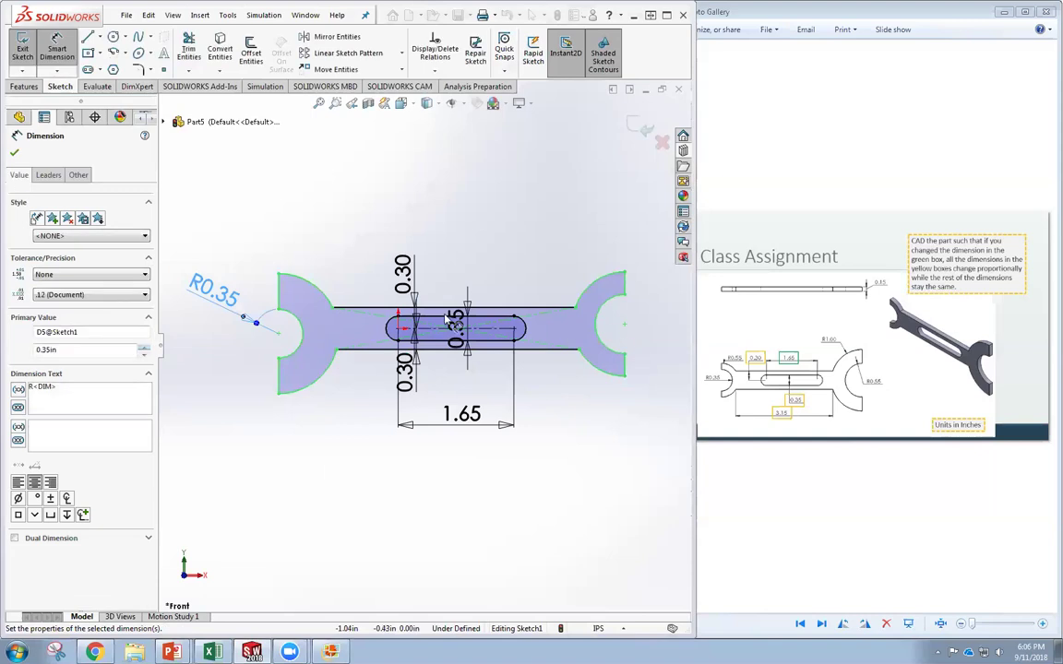
{"action": "left_click", "coordinate": [311, 286]}
{"action": "left_click", "coordinate": [358, 233]}
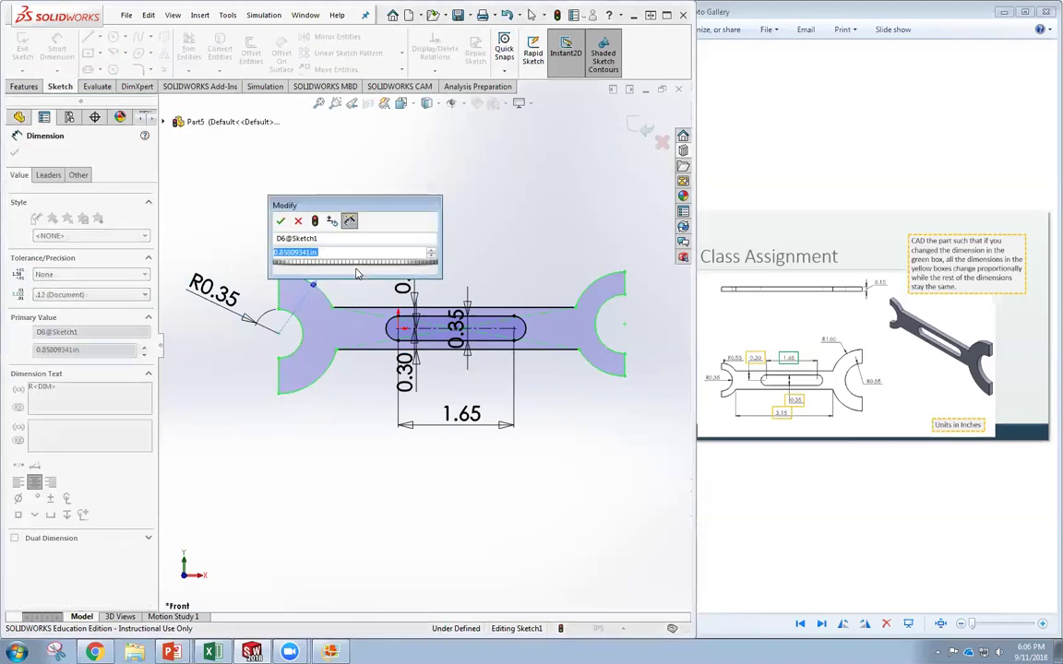
{"action": "type", "text": ".55"}
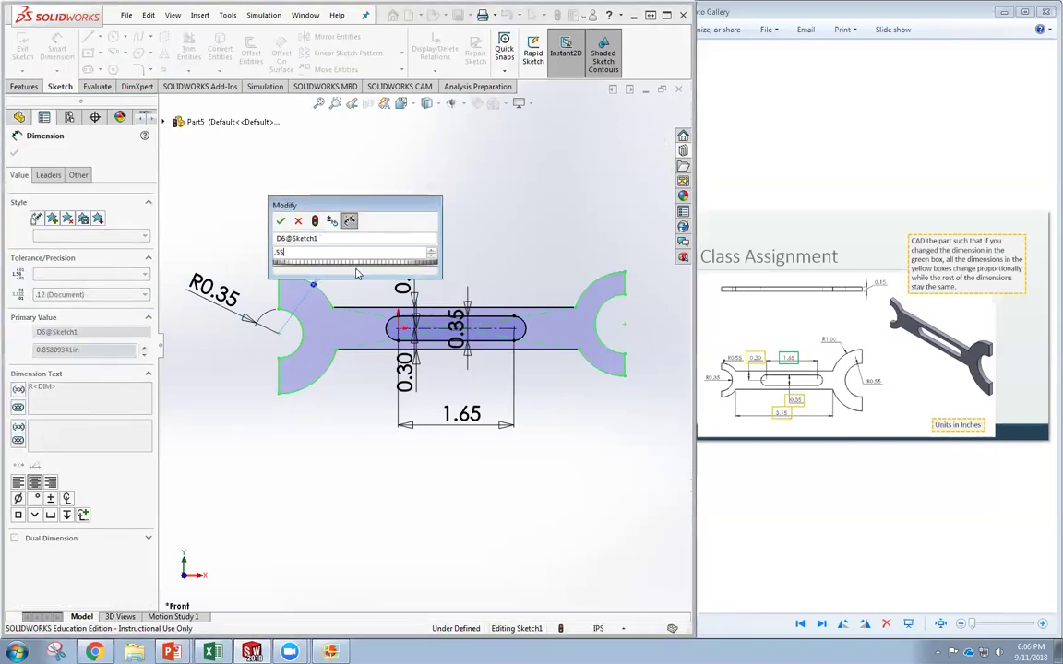
{"action": "key", "text": "Return"}
{"action": "left_click", "coordinate": [365, 417]}
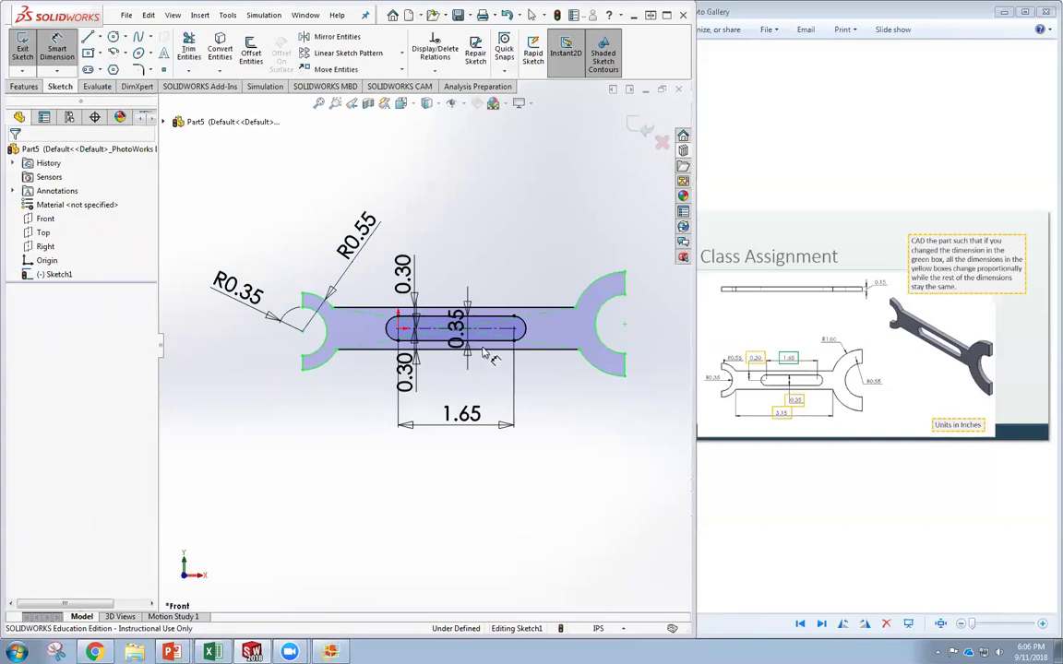
Dimension the large wrench end's outer arc with a 1.00 in radius and its inner arc with a 0.55 in radius.
{"action": "left_click", "coordinate": [592, 291]}
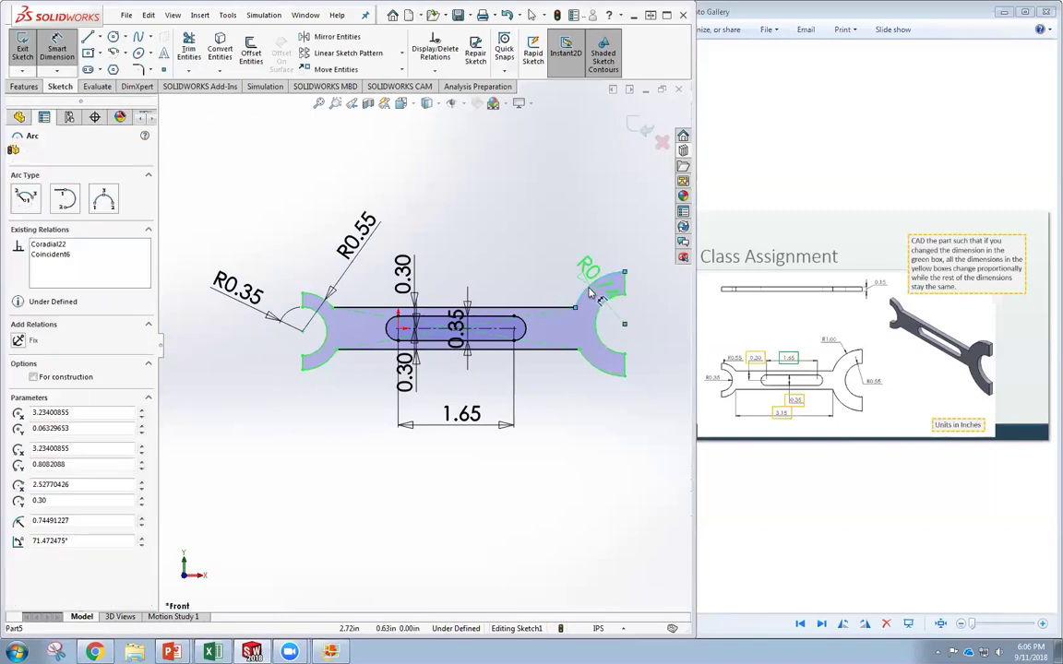
{"action": "left_click", "coordinate": [544, 230]}
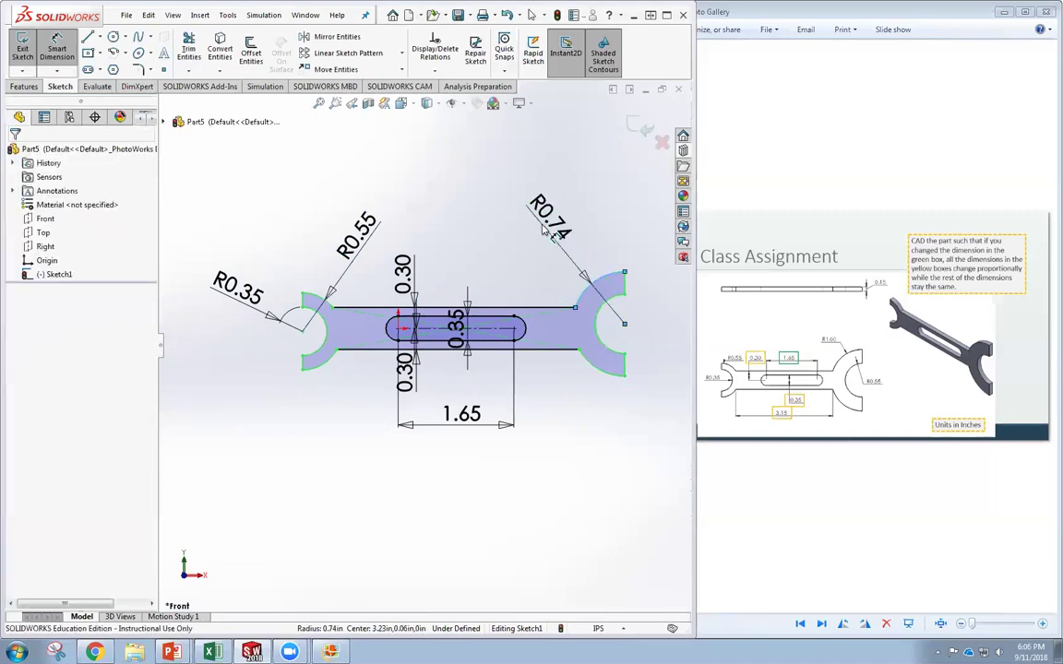
{"action": "left_click", "coordinate": [546, 221]}
{"action": "type", "text": "1"}
{"action": "key", "text": "Return"}
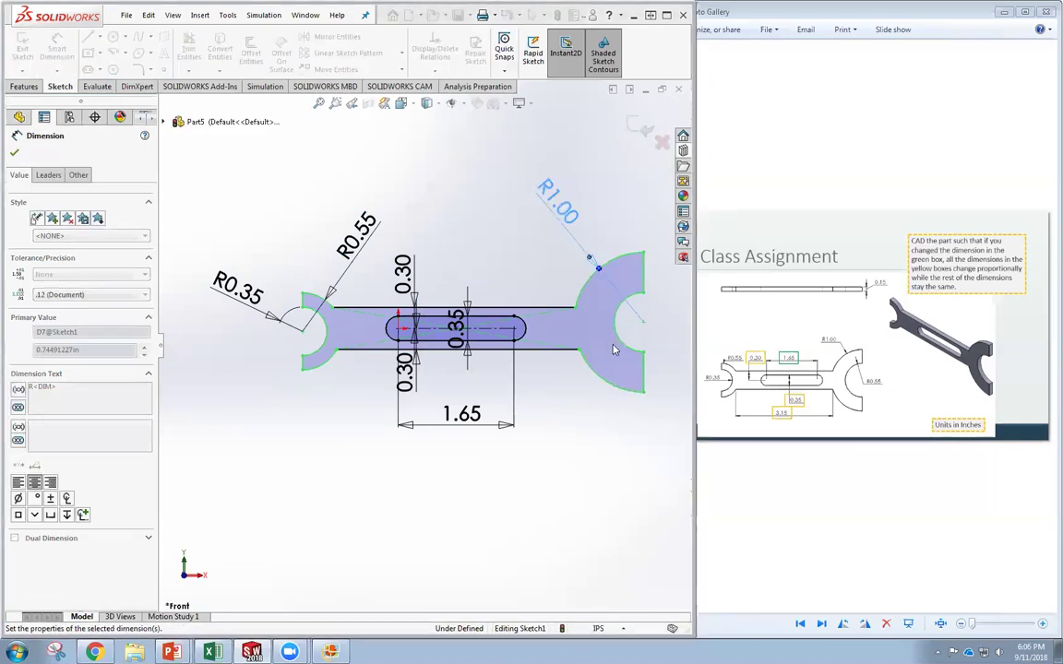
{"action": "left_click", "coordinate": [627, 337]}
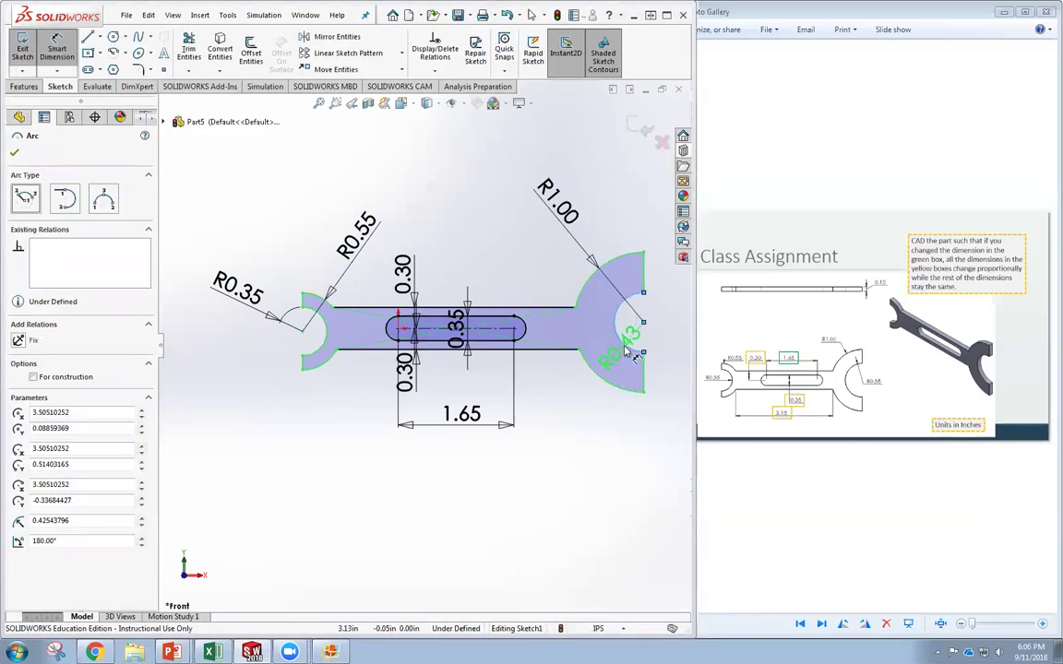
{"action": "left_click", "coordinate": [669, 389]}
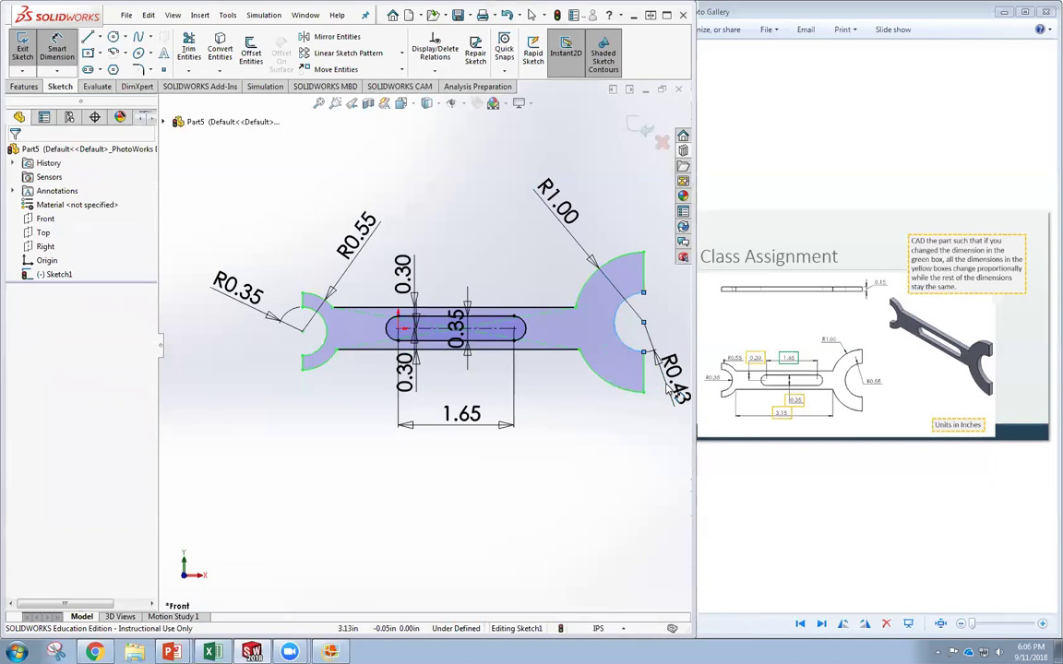
{"action": "double_click", "coordinate": [671, 389]}
{"action": "type", "text": ".55"}
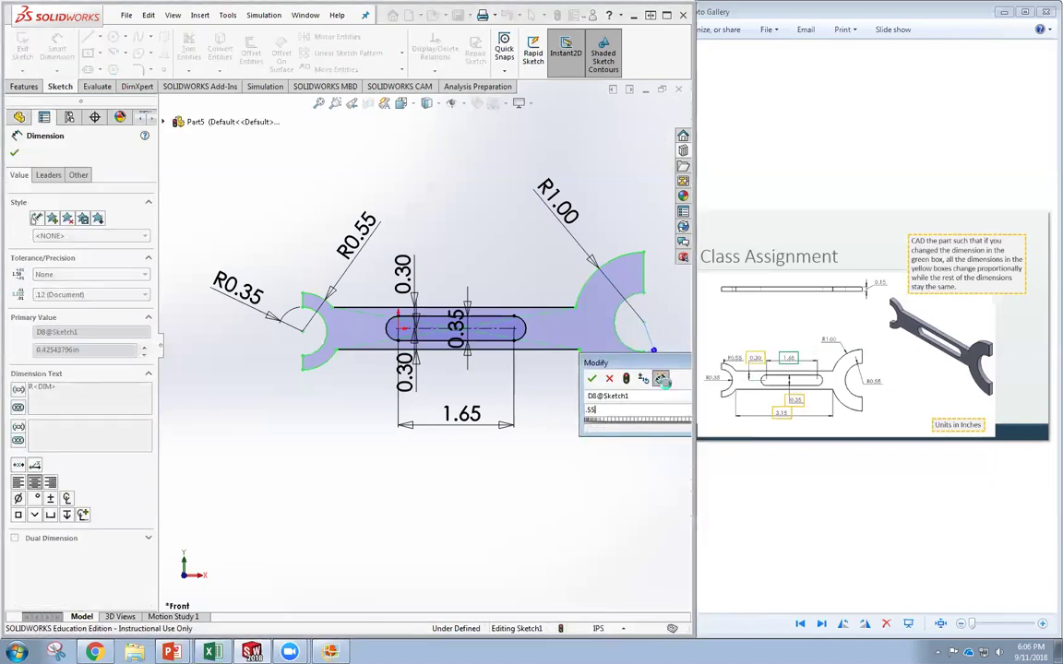
{"action": "key", "text": "Return"}
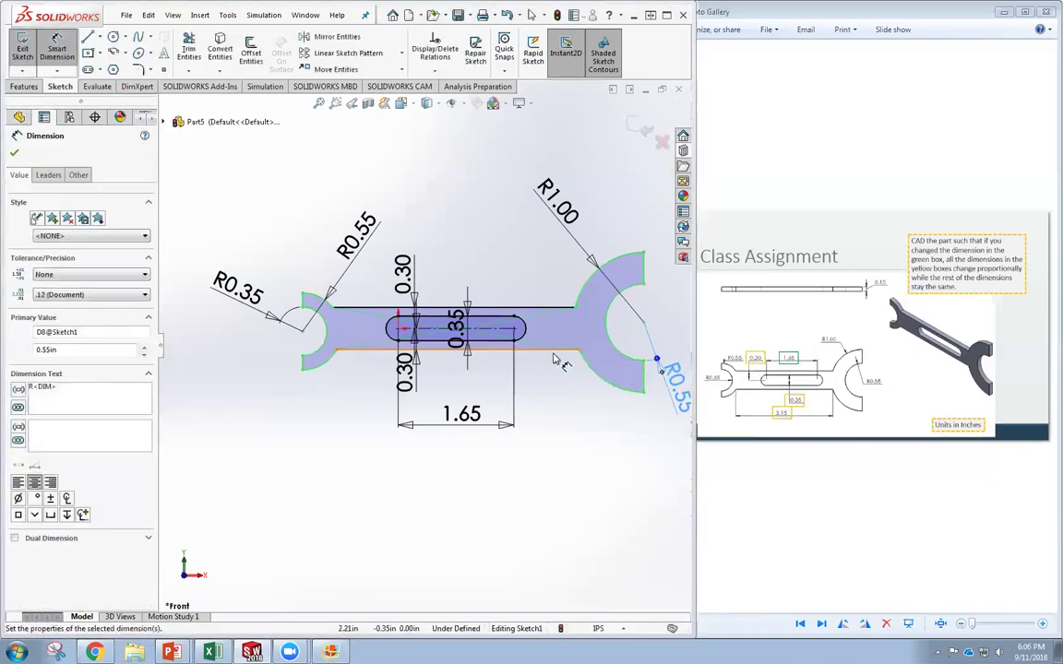
{"action": "scroll", "coordinate": [572, 385], "scroll_direction": "up", "scroll_amount": 1}
{"action": "left_click", "coordinate": [53, 49]}
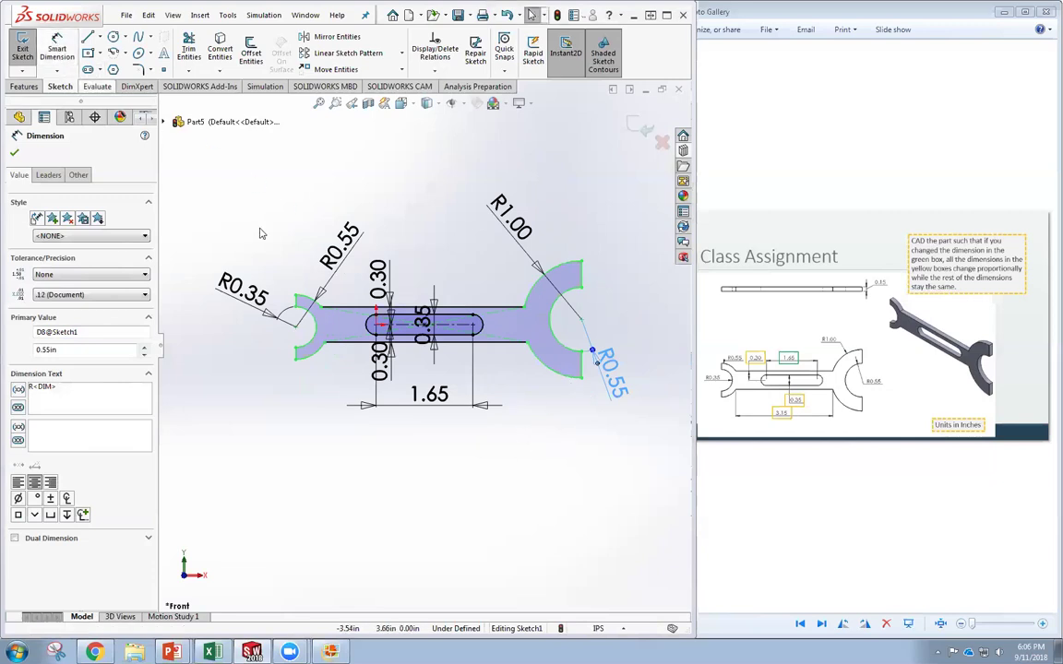
{"action": "left_click", "coordinate": [301, 332]}
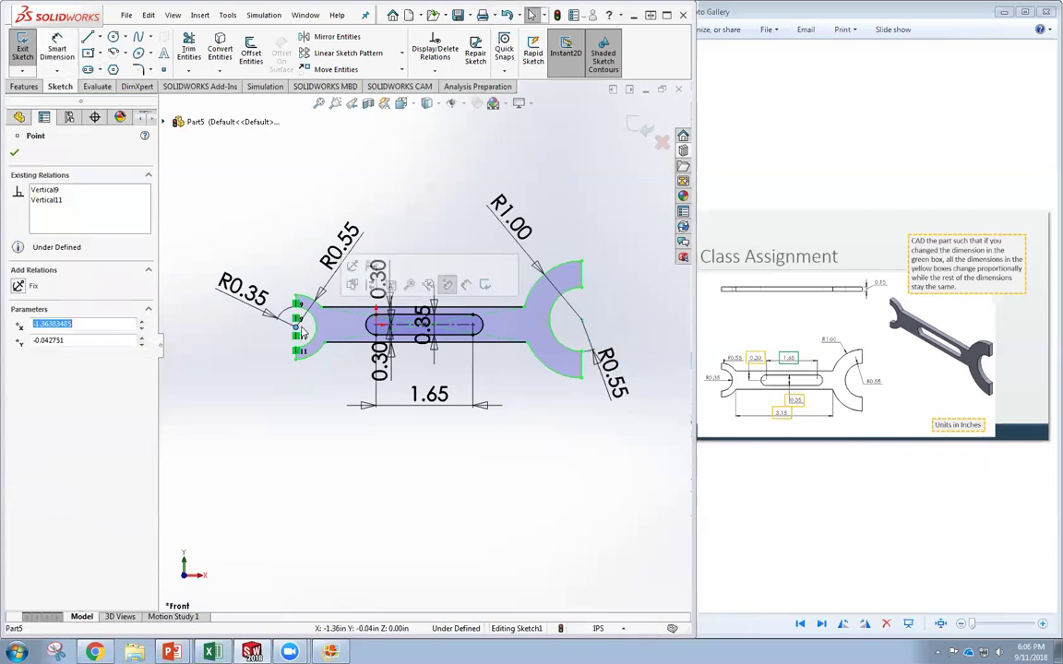
{"action": "left_click", "coordinate": [582, 322], "text": "ctrl"}
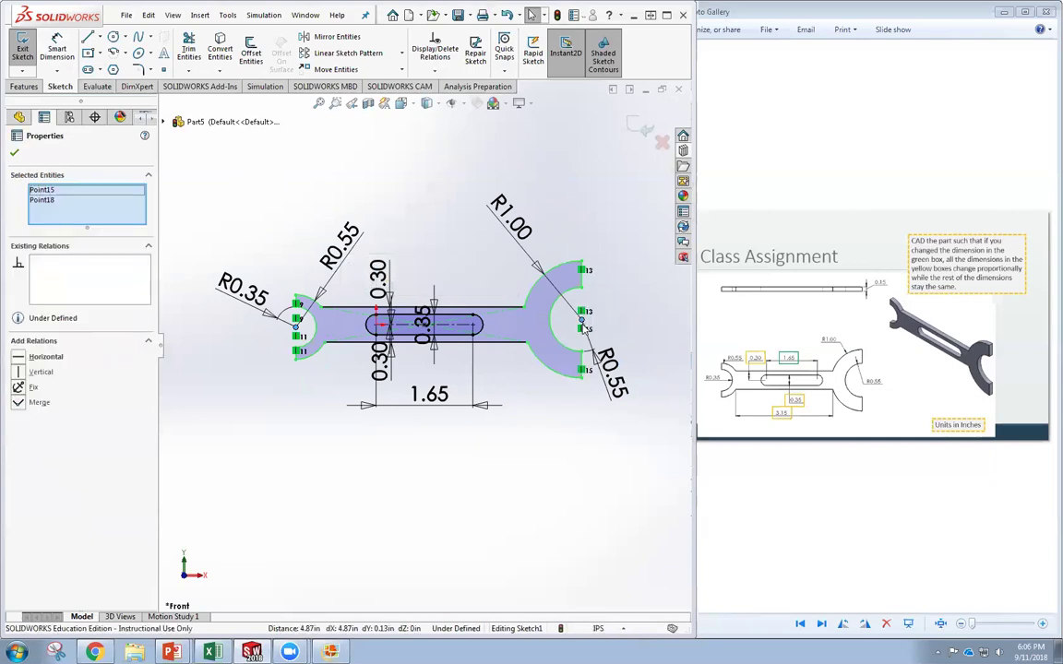
{"action": "left_click", "coordinate": [452, 329], "text": "ctrl"}
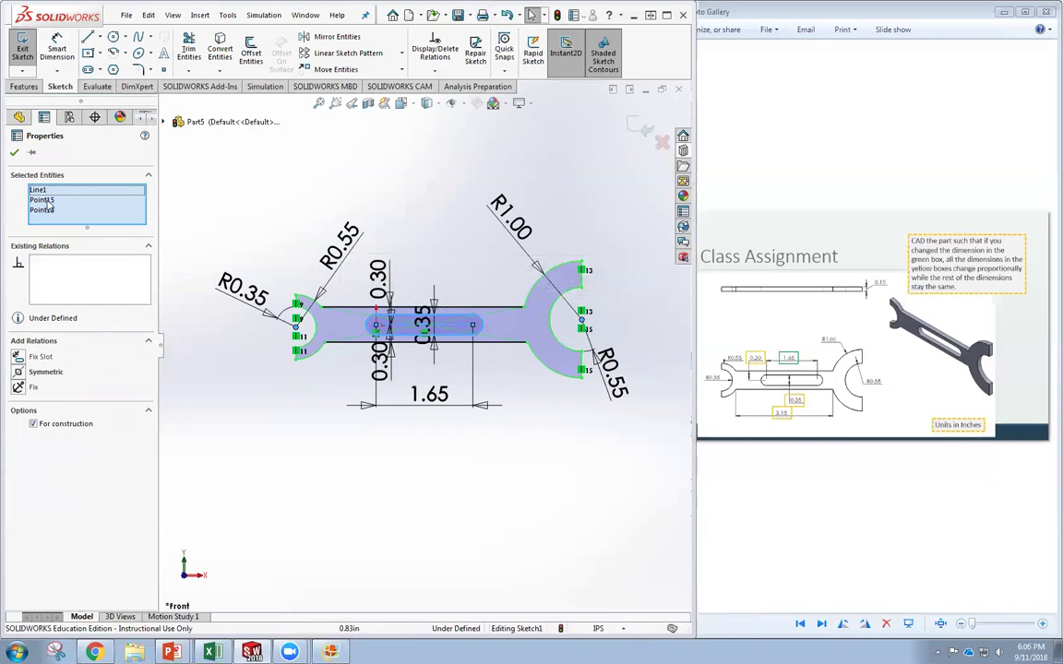
{"action": "left_click", "coordinate": [319, 178]}
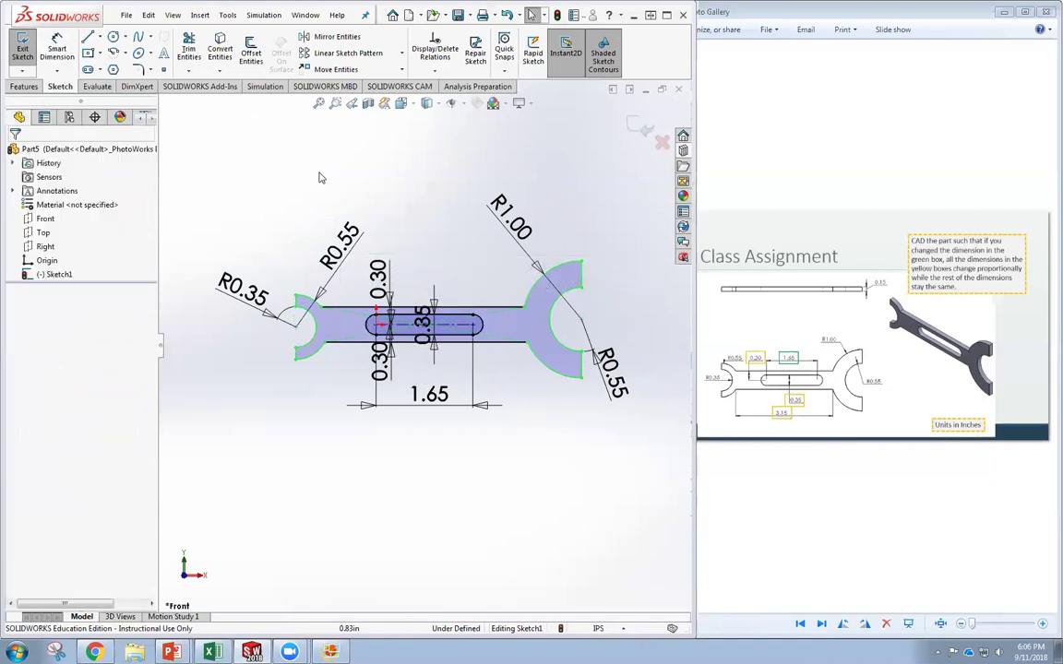
{"action": "left_click", "coordinate": [297, 323]}
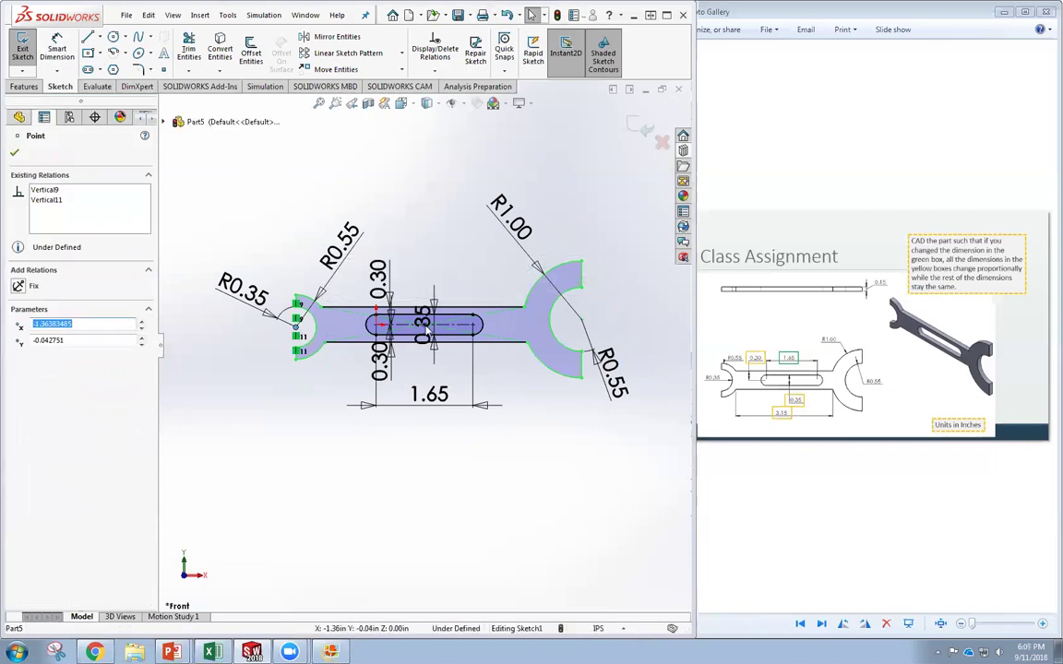
{"action": "double_click", "coordinate": [424, 328]}
{"action": "key", "text": "Return"}
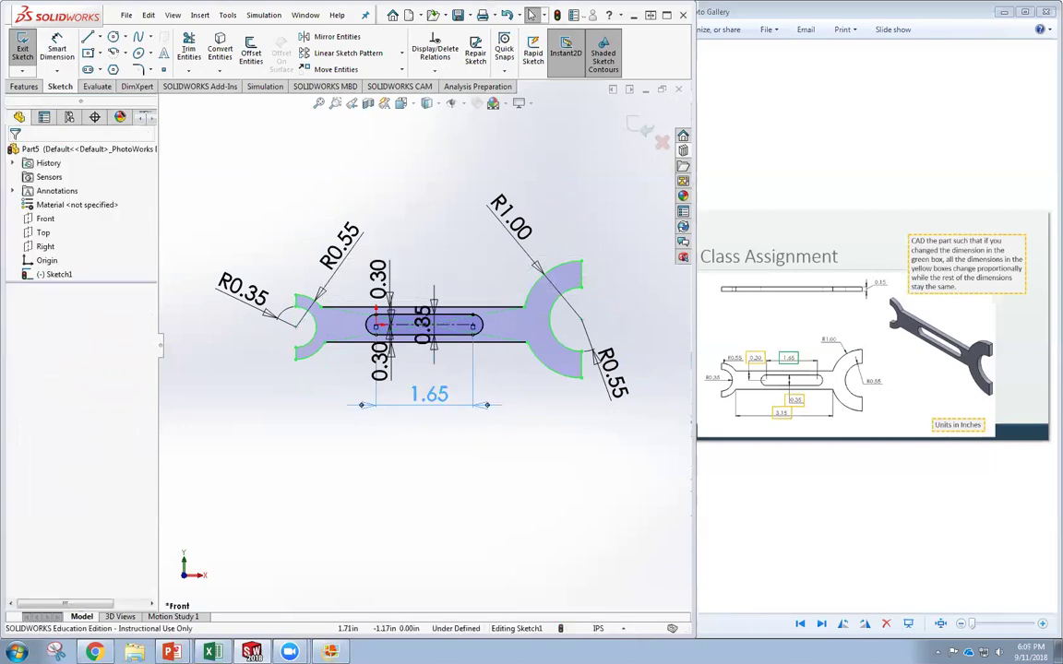
Move the slot's width dimension out of the slot to above the handle, exposing the slot's center point.
{"action": "scroll", "coordinate": [435, 322], "scroll_direction": "down", "scroll_amount": 3}
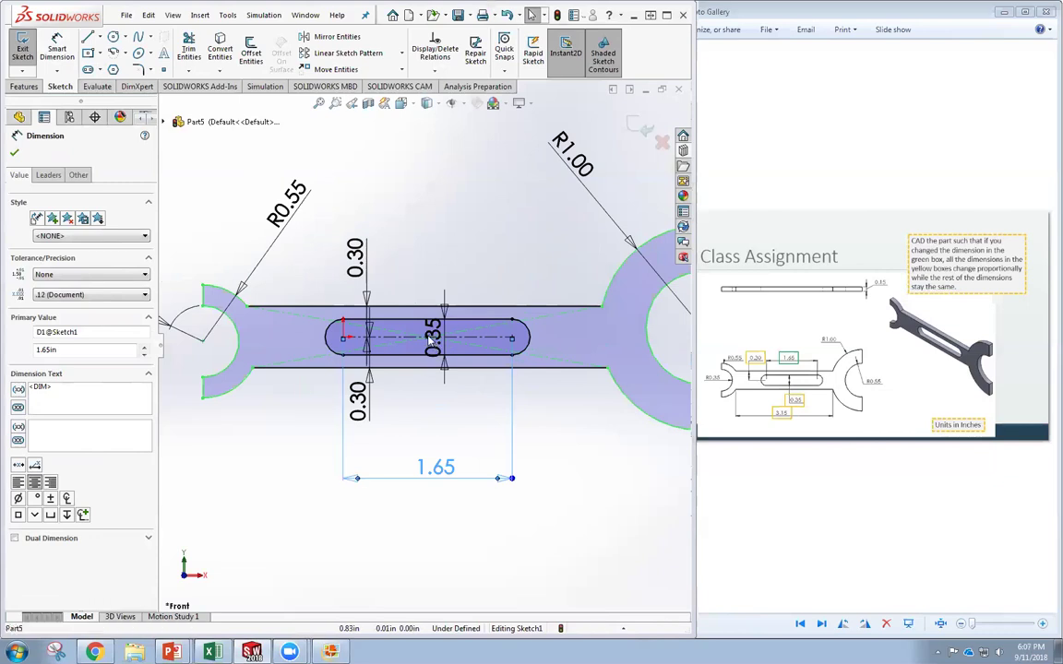
{"action": "left_click", "coordinate": [435, 344]}
{"action": "left_click", "coordinate": [434, 400]}
{"action": "left_click", "coordinate": [431, 322]}
{"action": "left_click_drag", "start_coordinate": [430, 322], "coordinate": [445, 259]}
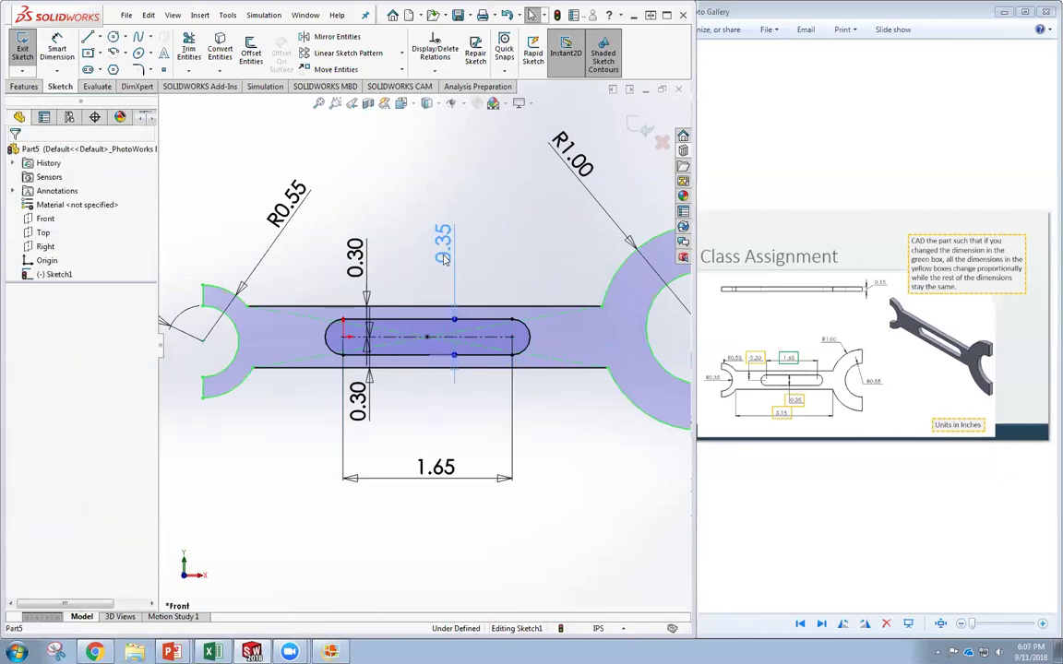
Add a horizontal relation between the slot's center point and the arc centers of both wrench ends.
{"action": "left_click", "coordinate": [427, 341]}
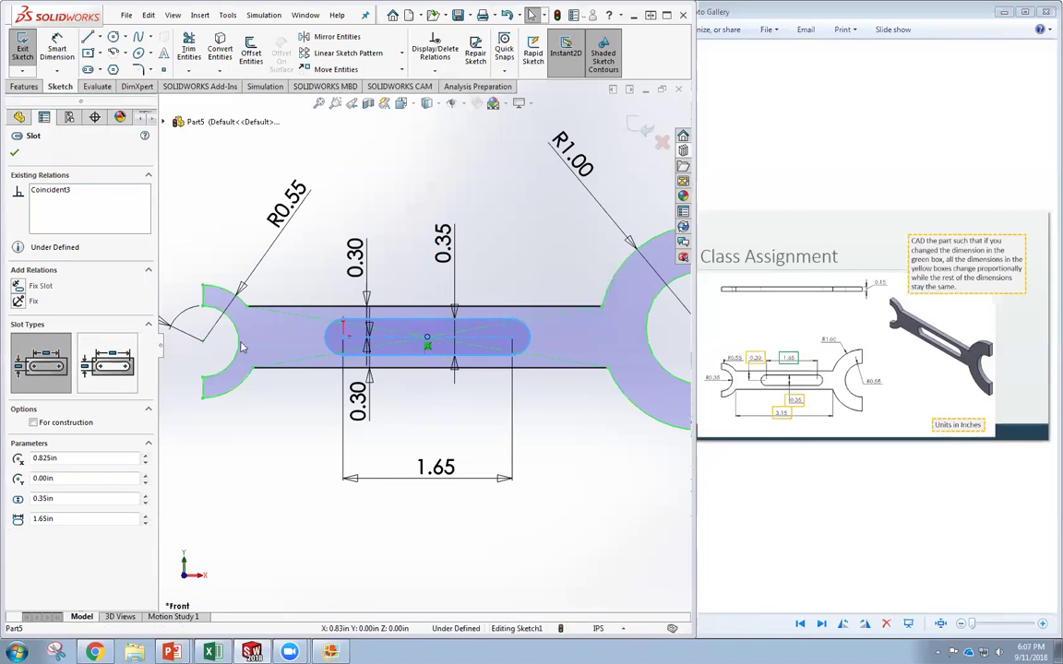
{"action": "left_click", "coordinate": [205, 350]}
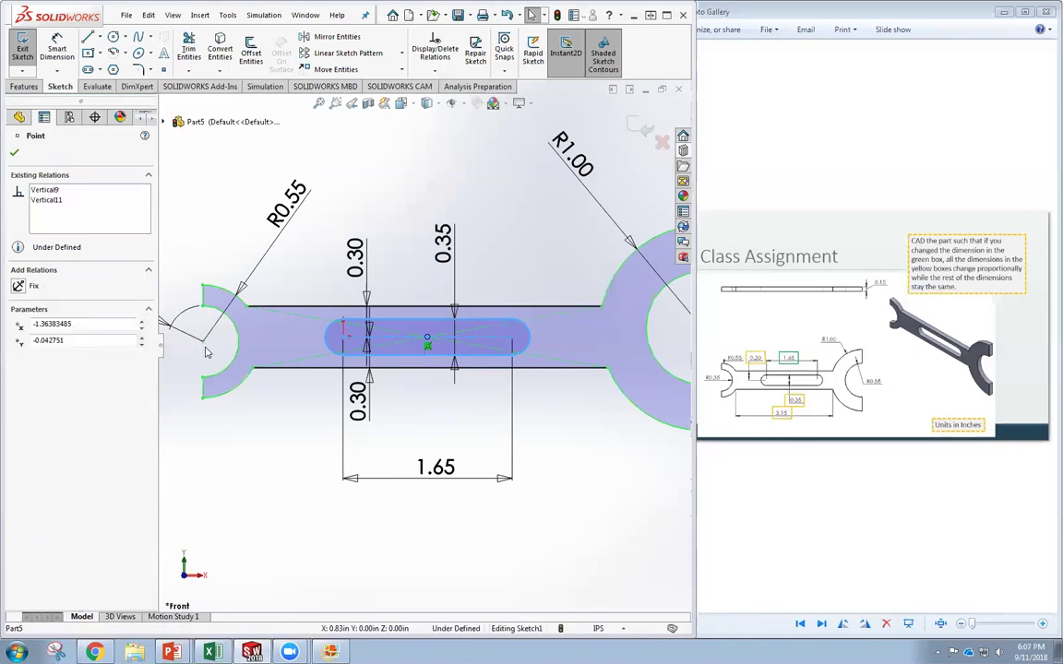
{"action": "left_click", "coordinate": [206, 351], "text": "ctrl"}
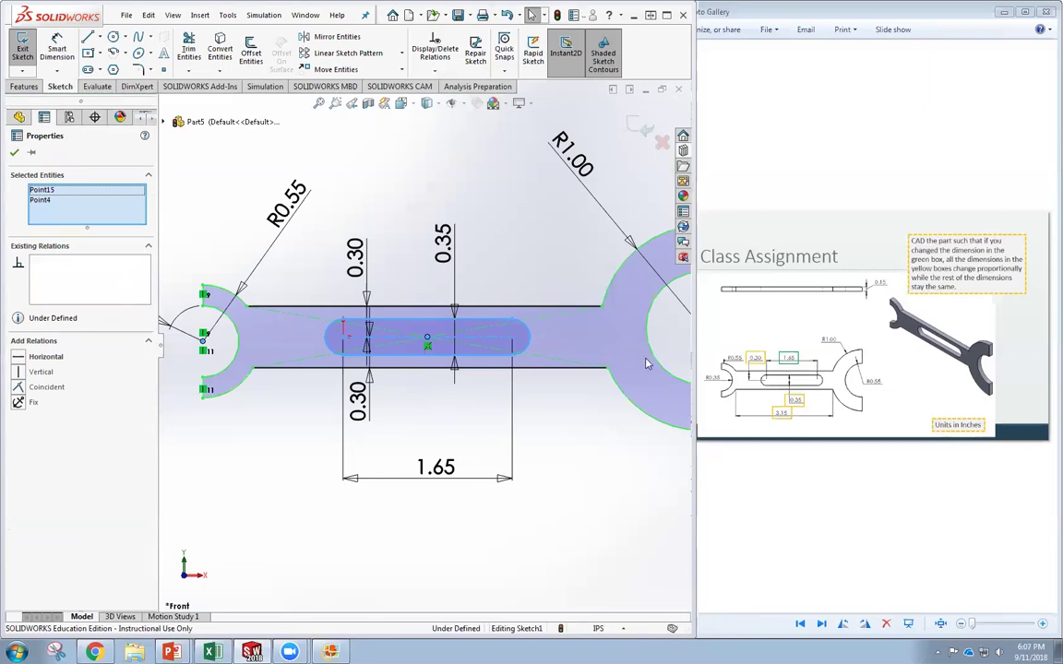
{"action": "scroll", "coordinate": [646, 364], "scroll_direction": "down", "scroll_amount": 2}
{"action": "scroll", "coordinate": [645, 363], "scroll_direction": "up", "scroll_amount": 3}
{"action": "left_click", "coordinate": [586, 336], "text": "ctrl"}
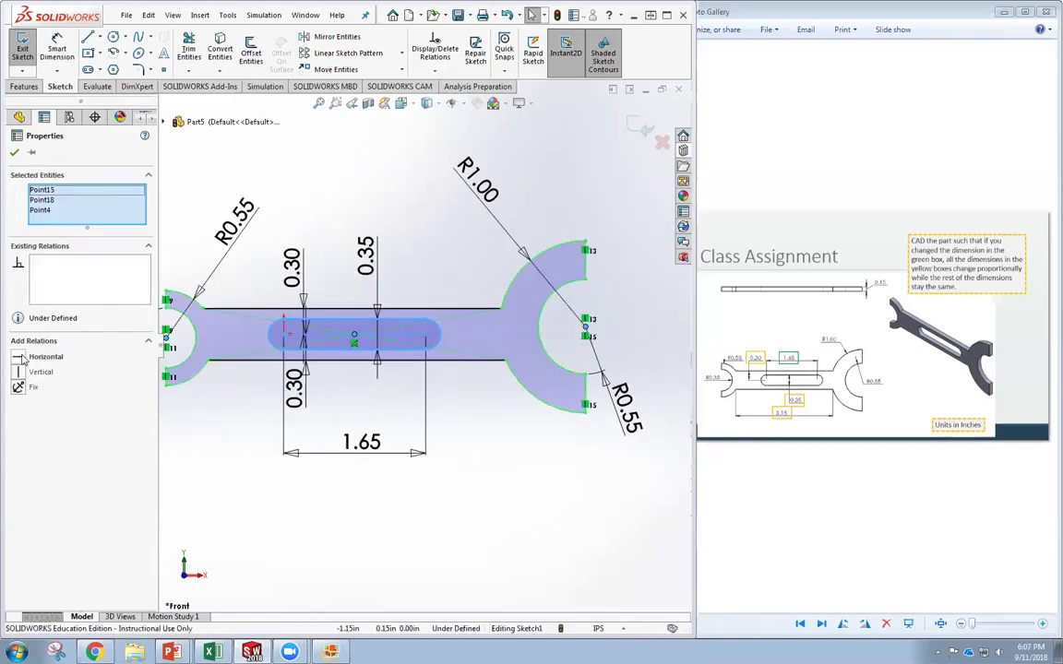
{"action": "left_click", "coordinate": [20, 358]}
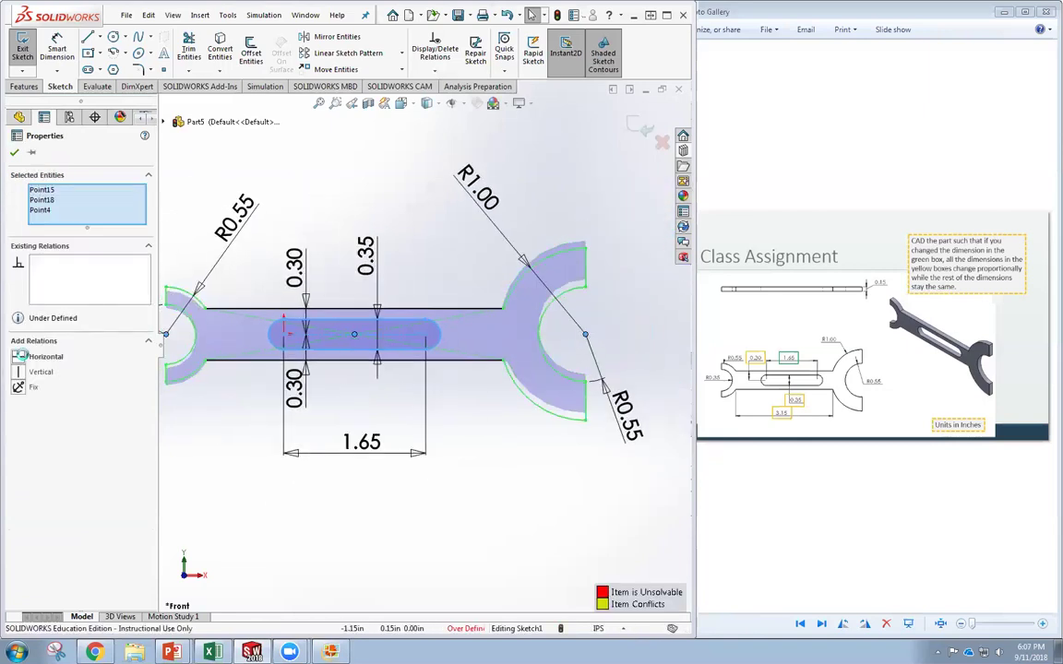
{"action": "left_click", "coordinate": [223, 417]}
Delete the dimension between the slot's centerline and the handle's lower edge, and reposition the large end's inner radius dimension.
{"action": "key", "text": "f"}
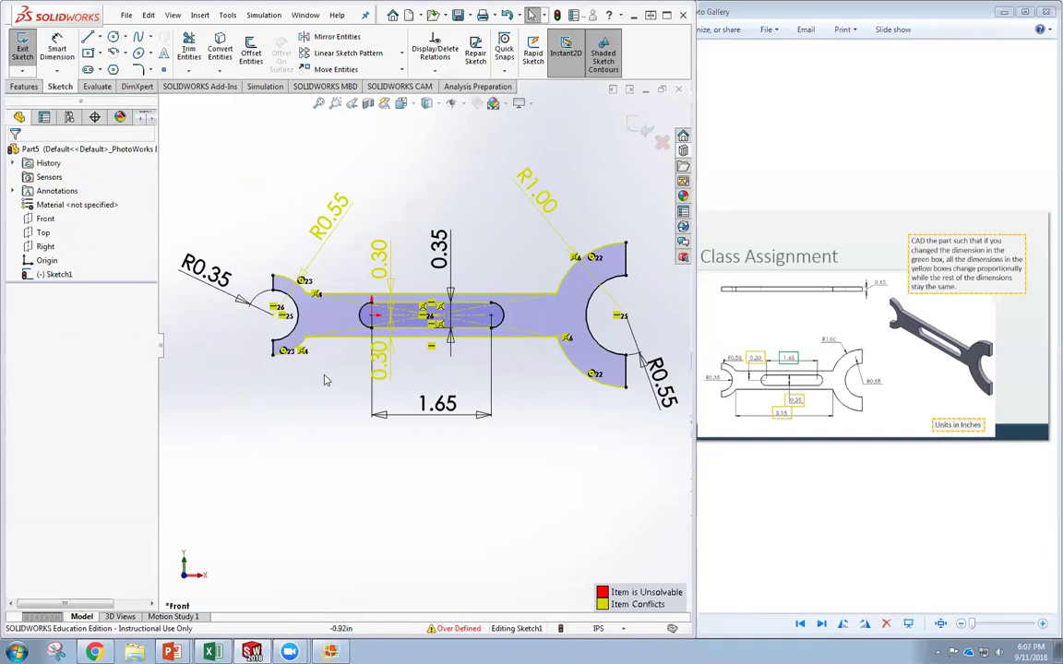
{"action": "left_click", "coordinate": [380, 365]}
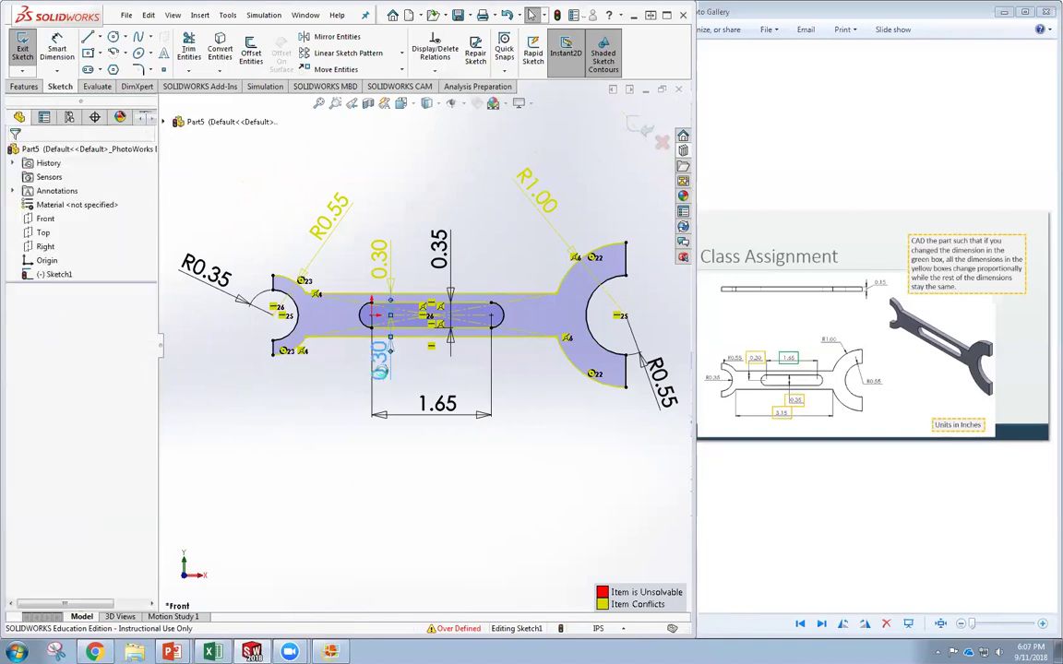
{"action": "key", "text": "Delete"}
{"action": "scroll", "coordinate": [575, 320], "scroll_direction": "down", "scroll_amount": 2}
{"action": "scroll", "coordinate": [586, 336], "scroll_direction": "up", "scroll_amount": 3}
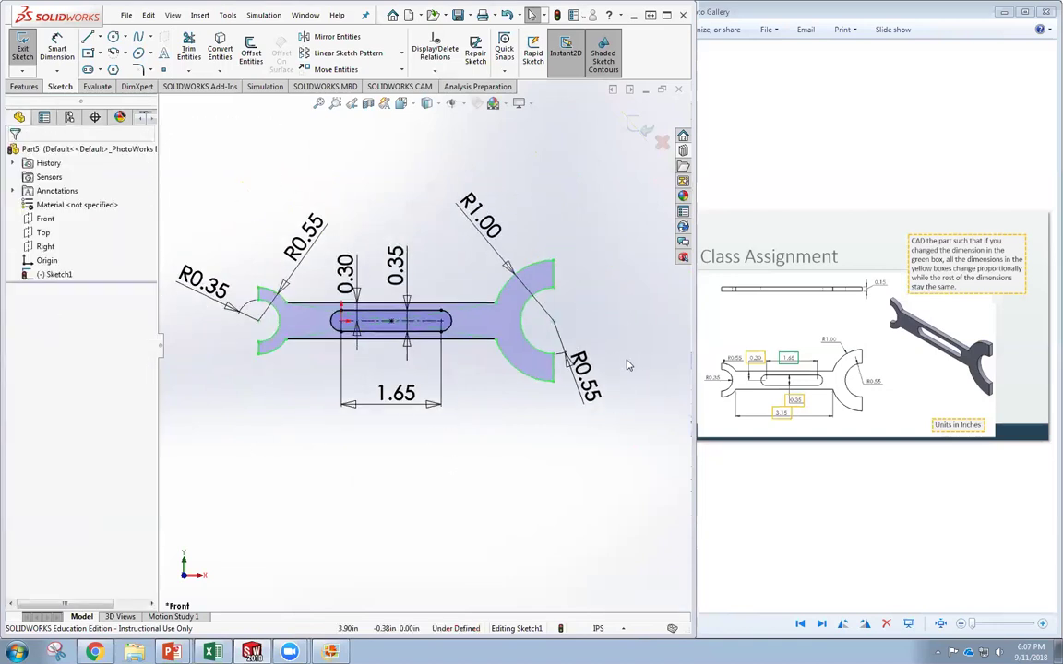
{"action": "left_click_drag", "start_coordinate": [600, 350], "coordinate": [594, 363]}
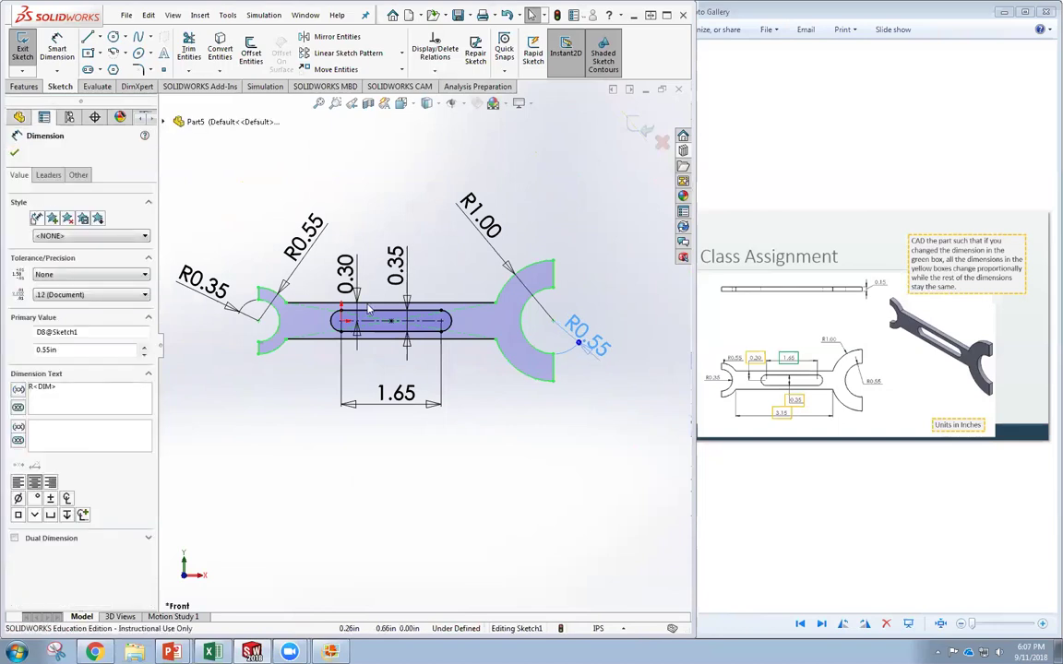
Dimension the handle's lower edge to 3.15 in, and reposition this dimension and the large end's inner radius dimension for clarity.
{"action": "left_click", "coordinate": [60, 48]}
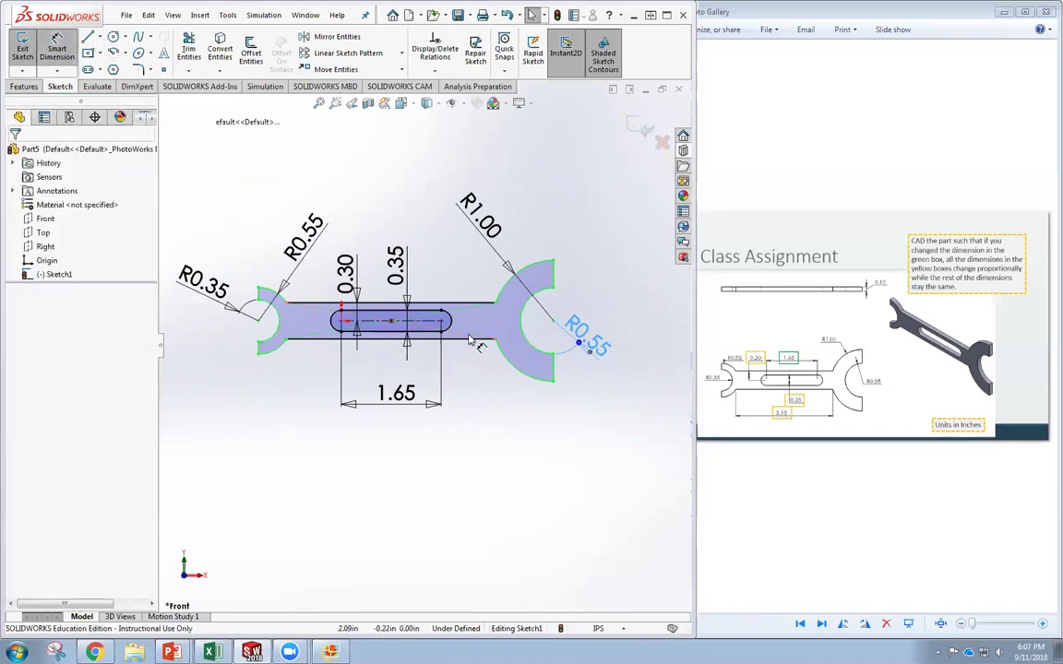
{"action": "left_click", "coordinate": [391, 339]}
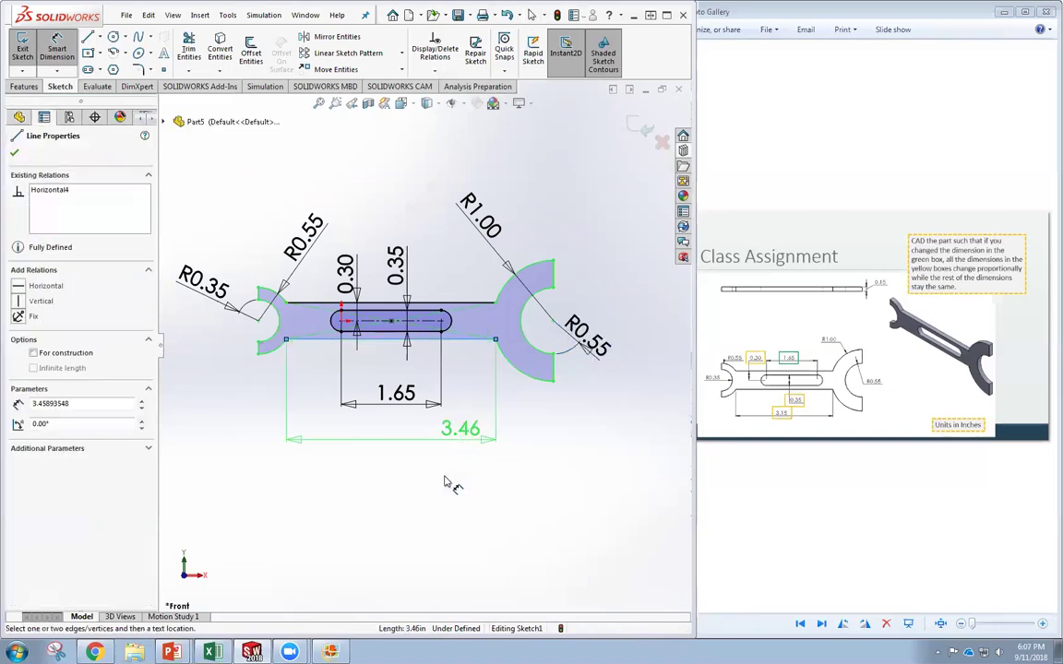
{"action": "left_click", "coordinate": [392, 516]}
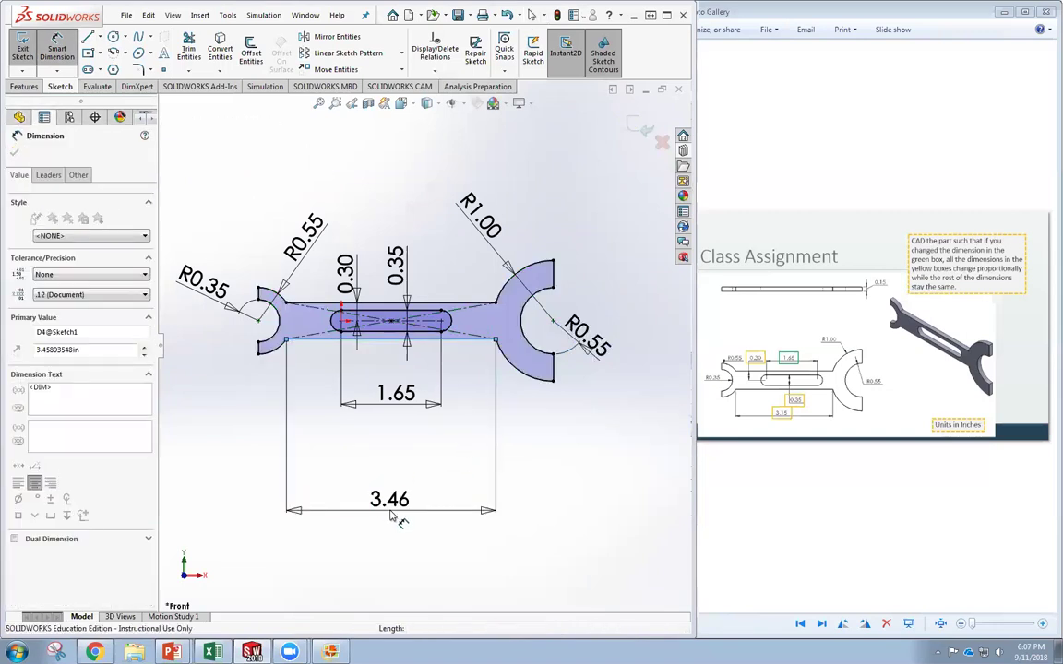
{"action": "type", "text": "3.15"}
{"action": "key", "text": "Return"}
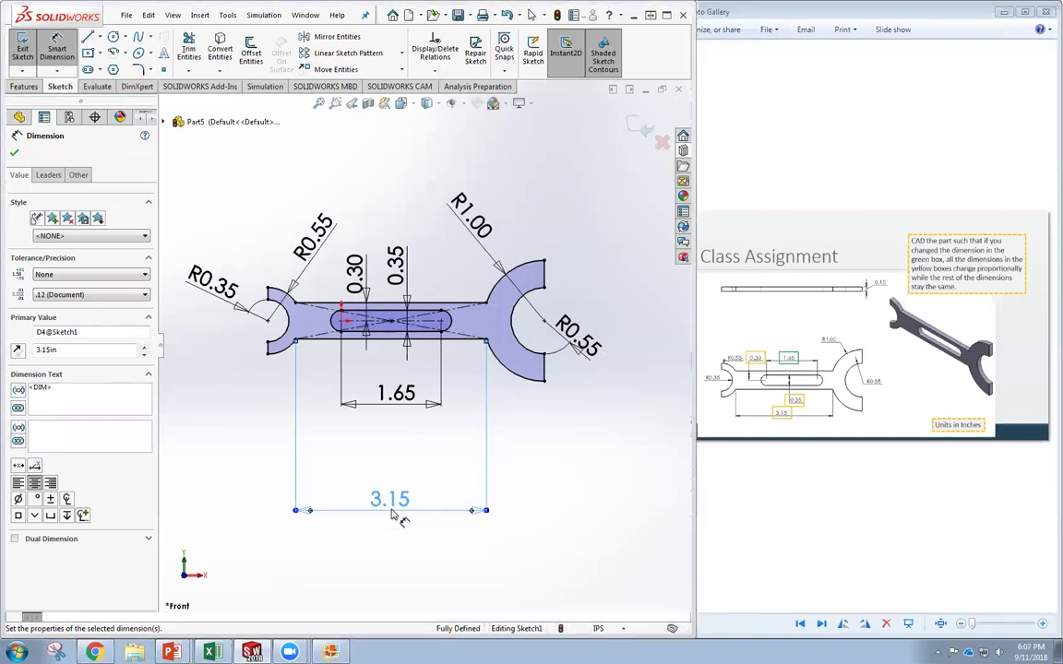
{"action": "left_click_drag", "start_coordinate": [392, 523], "coordinate": [390, 493]}
{"action": "left_click_drag", "start_coordinate": [589, 349], "coordinate": [602, 379]}
{"action": "left_click", "coordinate": [15, 153]}
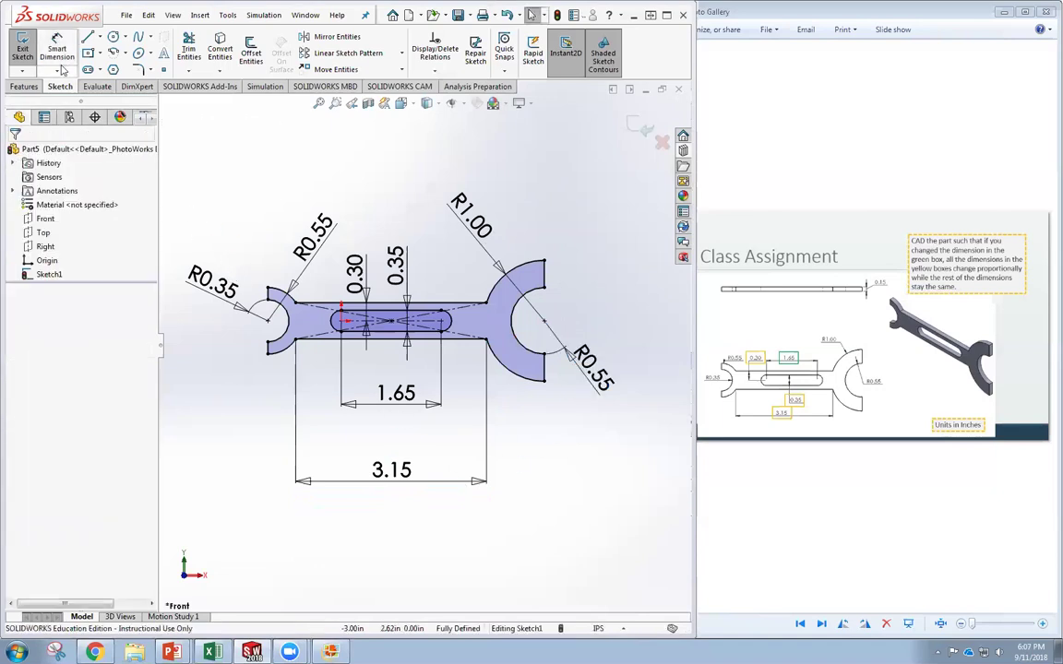
Extrude the wrench profile as a blind boss 0.15 in thick, leaving the slot open.
{"action": "left_click", "coordinate": [24, 86]}
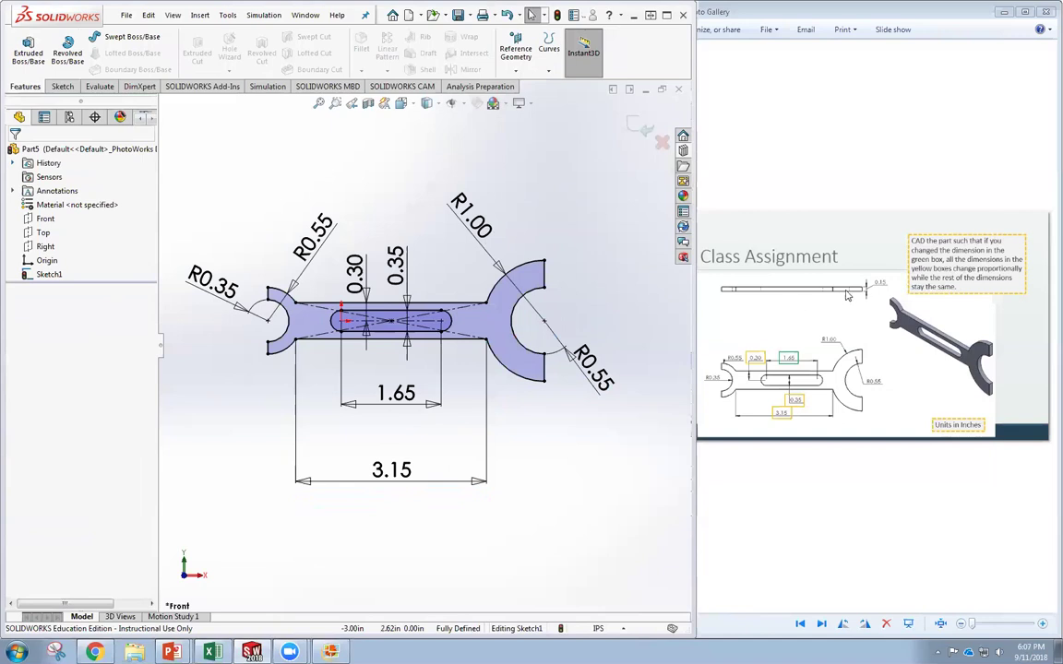
{"action": "left_click", "coordinate": [28, 51]}
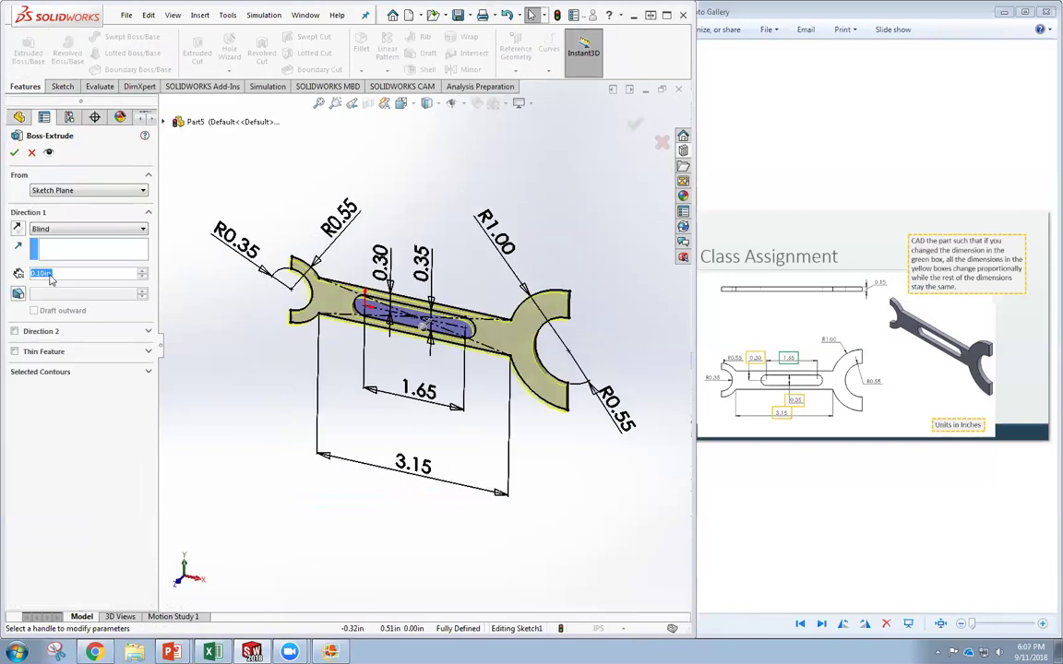
{"action": "type", "text": ".15"}
{"action": "key", "text": "Return"}
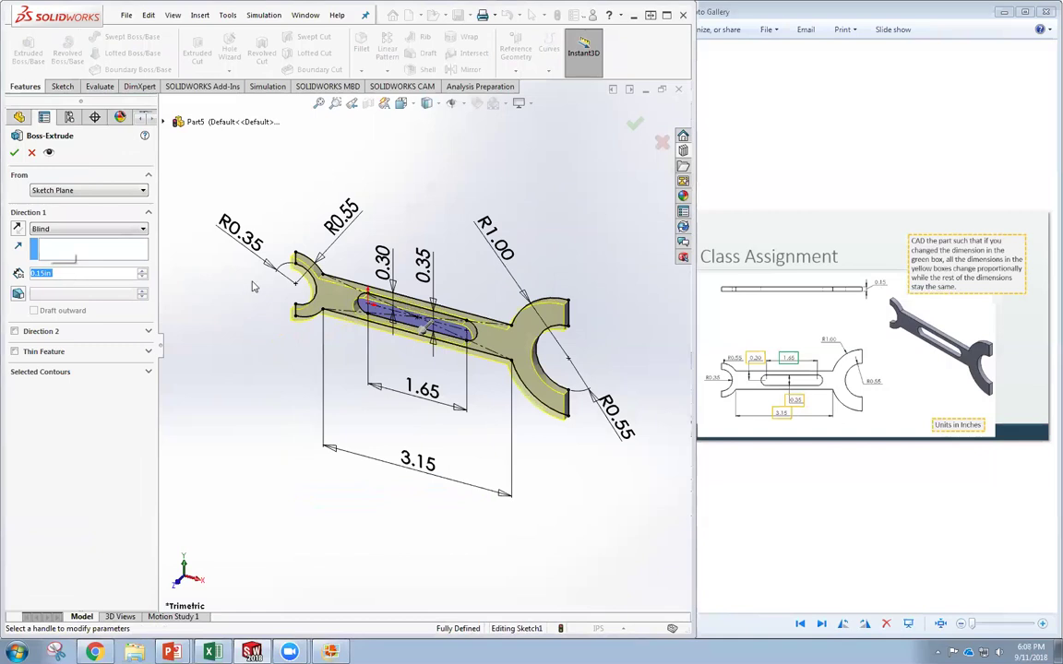
{"action": "middle_click_drag", "start_coordinate": [225, 293], "coordinate": [298, 311]}
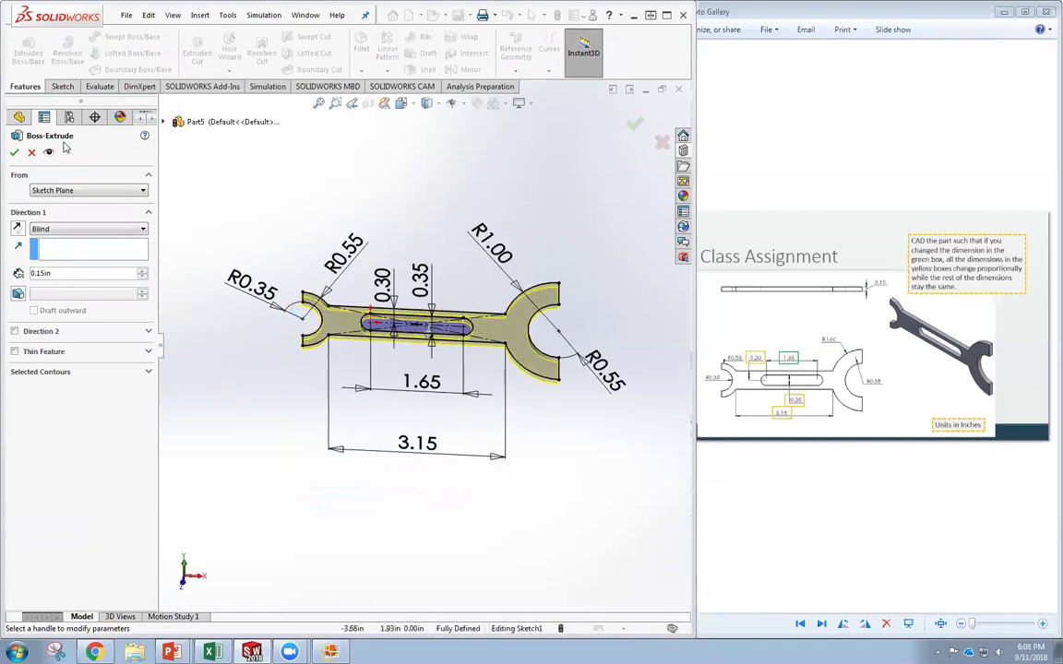
{"action": "left_click", "coordinate": [16, 153]}
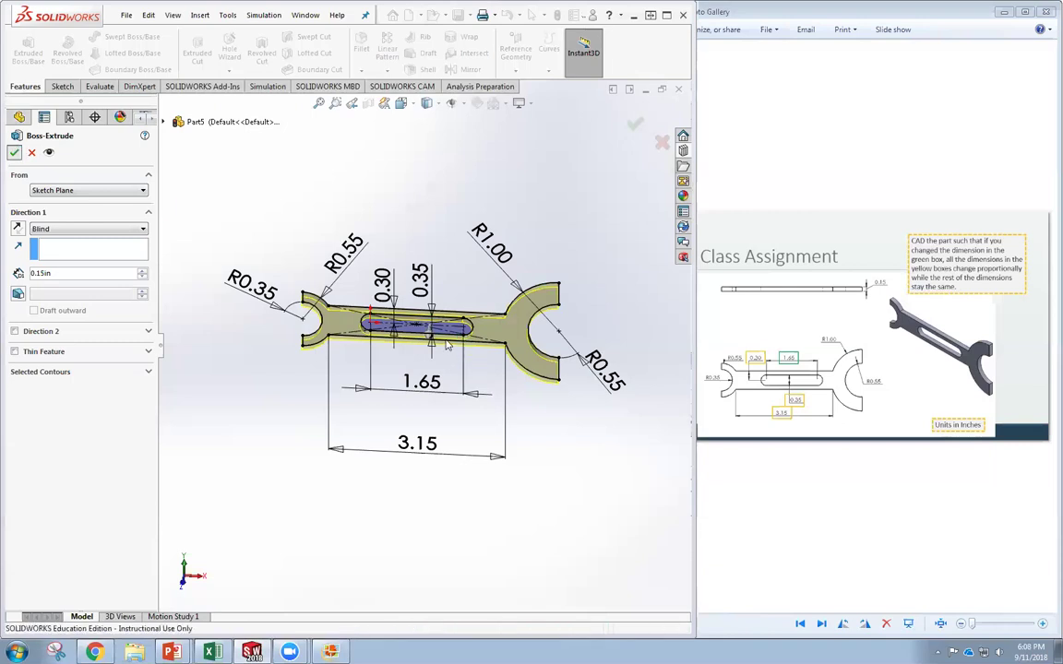
{"action": "middle_click_drag", "start_coordinate": [441, 348], "coordinate": [447, 293]}
{"action": "left_click", "coordinate": [430, 256]}
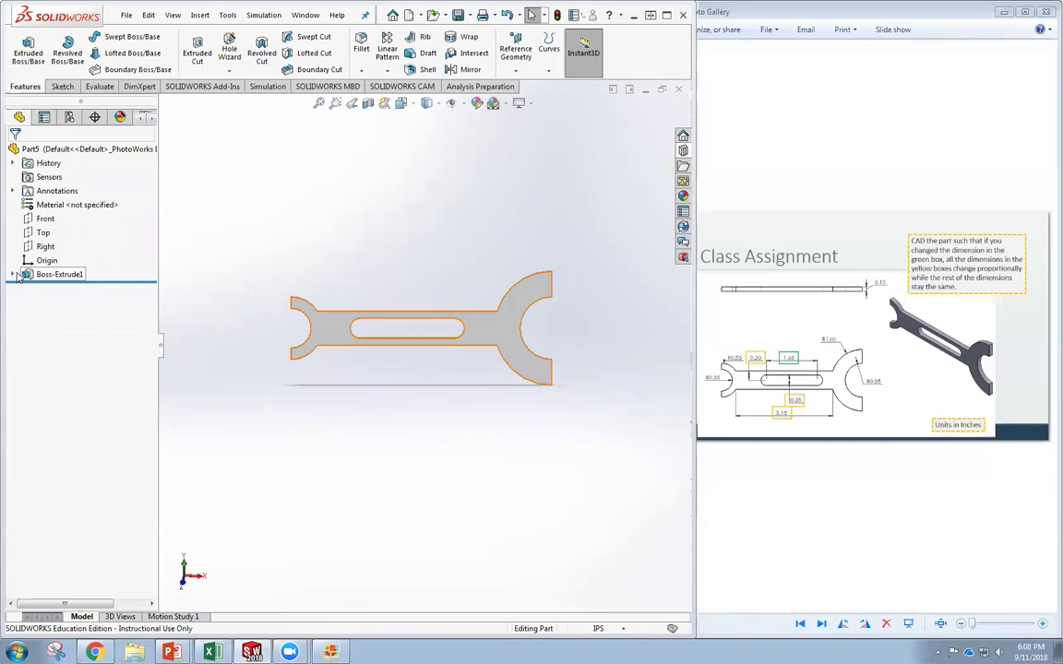
Reopen the wrench extrusion's sketch for editing.
{"action": "left_click", "coordinate": [14, 275]}
{"action": "left_click", "coordinate": [59, 289]}
{"action": "left_click", "coordinate": [74, 250]}
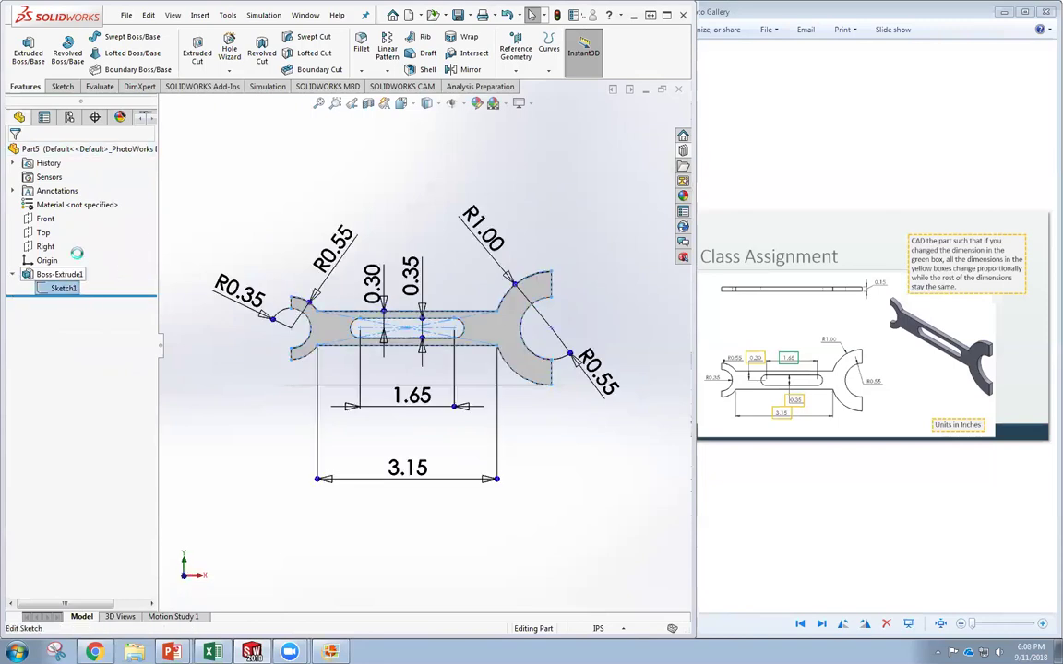
Spread out the slot and handle dimensions and move both ends' outer radius dimensions outward, matching the assignment drawing's layout.
{"action": "scroll", "coordinate": [441, 335], "scroll_direction": "down", "scroll_amount": 3}
{"action": "scroll", "coordinate": [430, 337], "scroll_direction": "up", "scroll_amount": 2}
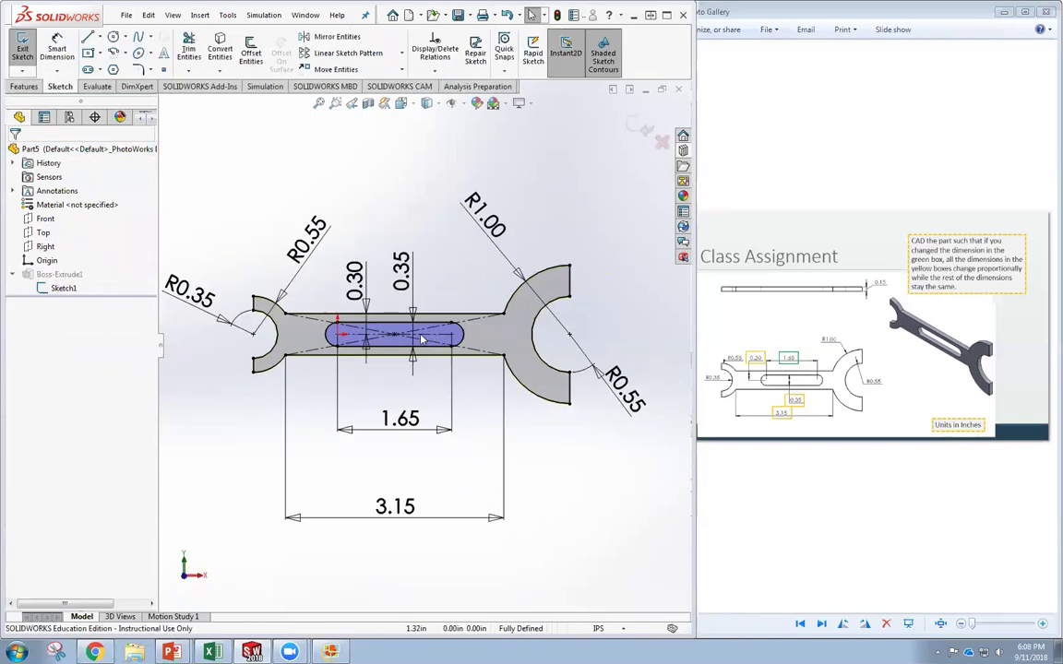
{"action": "scroll", "coordinate": [323, 346], "scroll_direction": "down", "scroll_amount": 1}
{"action": "scroll", "coordinate": [327, 339], "scroll_direction": "up", "scroll_amount": 4}
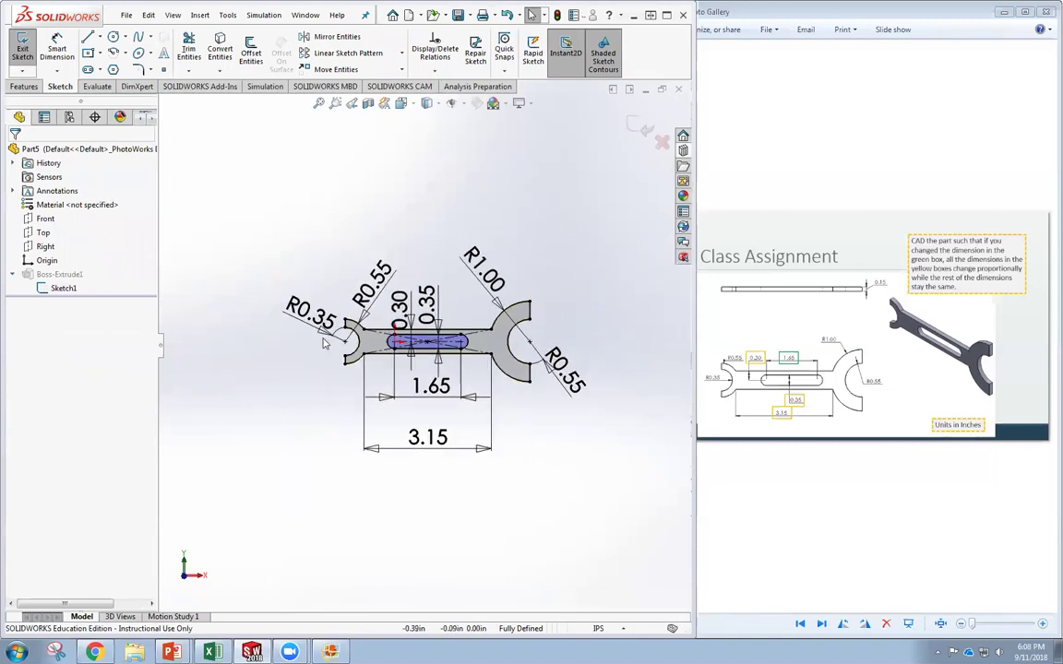
{"action": "scroll", "coordinate": [378, 325], "scroll_direction": "down", "scroll_amount": 3}
{"action": "mouse_move", "coordinate": [413, 421]}
{"action": "left_mouse_down"}
{"action": "mouse_move", "coordinate": [390, 445]}
{"action": "mouse_move", "coordinate": [380, 439]}
{"action": "mouse_move", "coordinate": [405, 442]}
{"action": "left_mouse_up"}
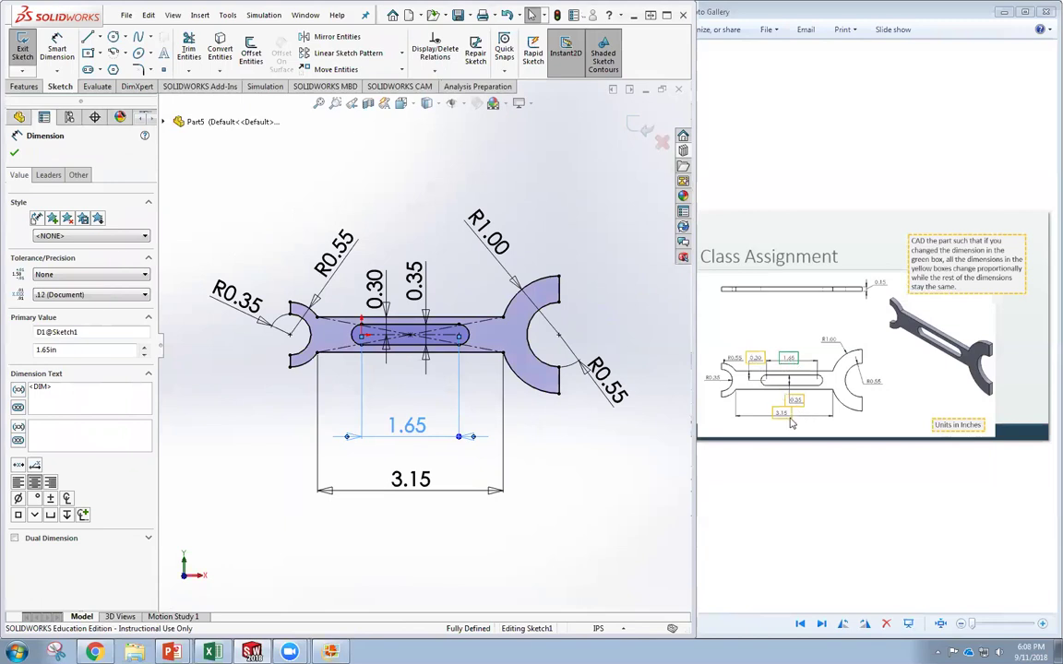
{"action": "left_click_drag", "start_coordinate": [319, 241], "coordinate": [247, 174]}
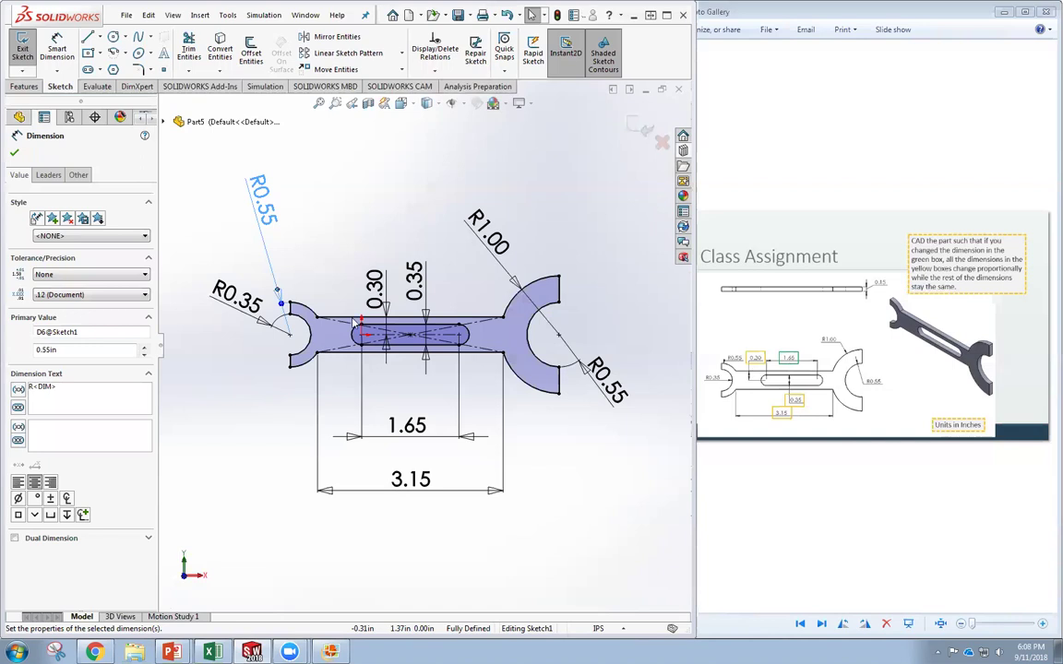
{"action": "mouse_move", "coordinate": [262, 205]}
{"action": "left_mouse_down"}
{"action": "mouse_move", "coordinate": [246, 203]}
{"action": "mouse_move", "coordinate": [238, 221]}
{"action": "mouse_move", "coordinate": [251, 220]}
{"action": "left_mouse_up"}
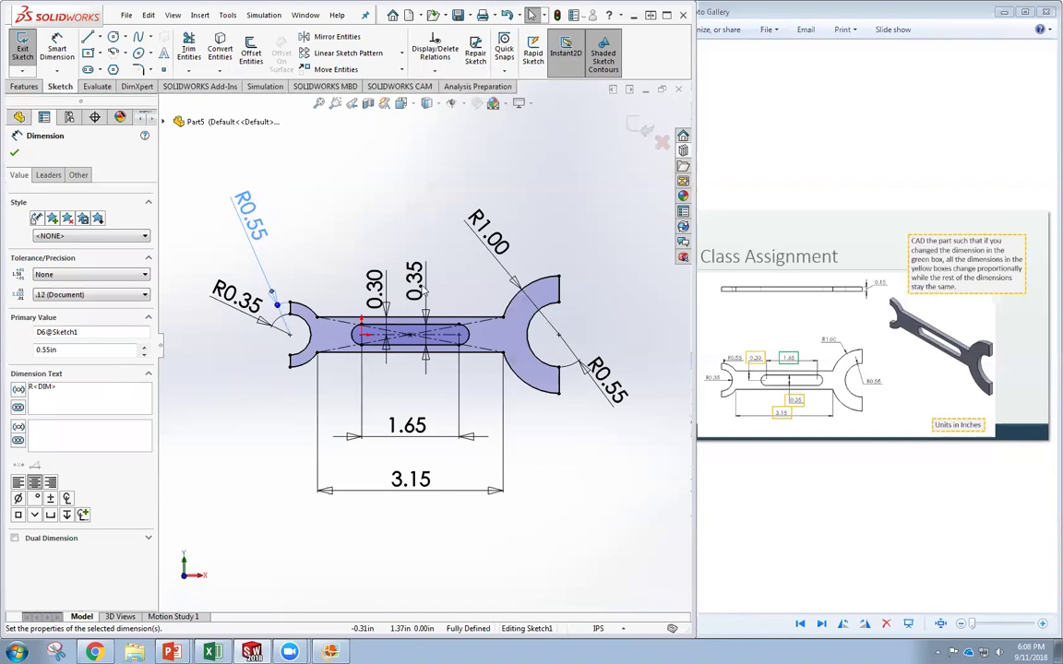
{"action": "left_click_drag", "start_coordinate": [425, 289], "coordinate": [439, 289]}
{"action": "left_click_drag", "start_coordinate": [374, 289], "coordinate": [373, 261]}
{"action": "left_click_drag", "start_coordinate": [482, 232], "coordinate": [636, 304]}
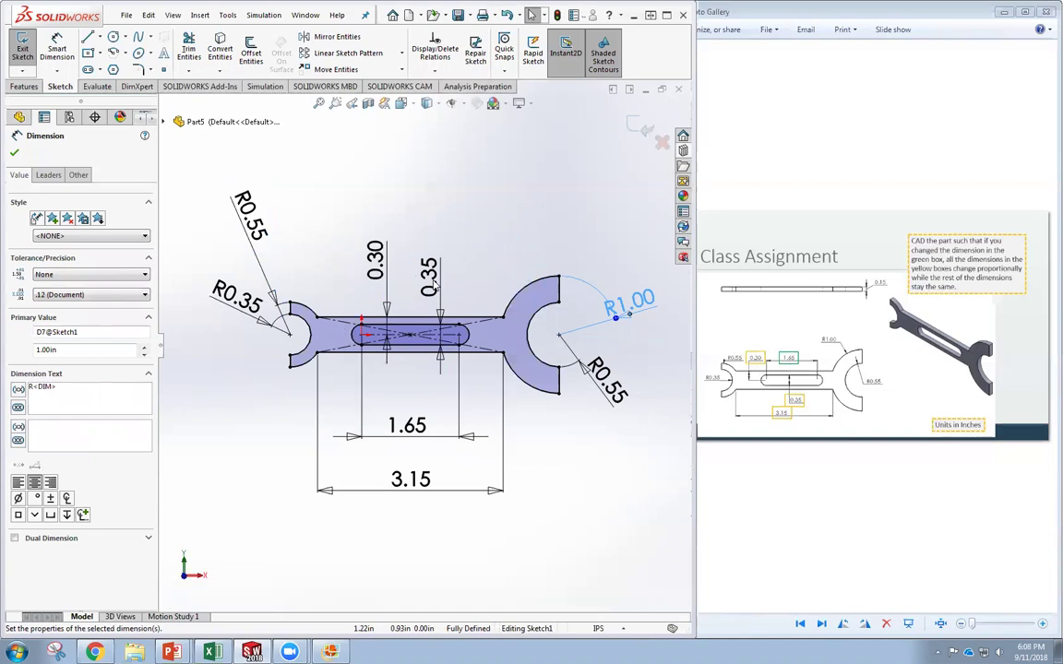
Link the slot centerline-to-upper-edge dimension to the slot length with the equation =0.3/1.65*"D1@Sketch1", and move it higher above the handle.
{"action": "left_click", "coordinate": [375, 261]}
{"action": "double_click", "coordinate": [374, 258]}
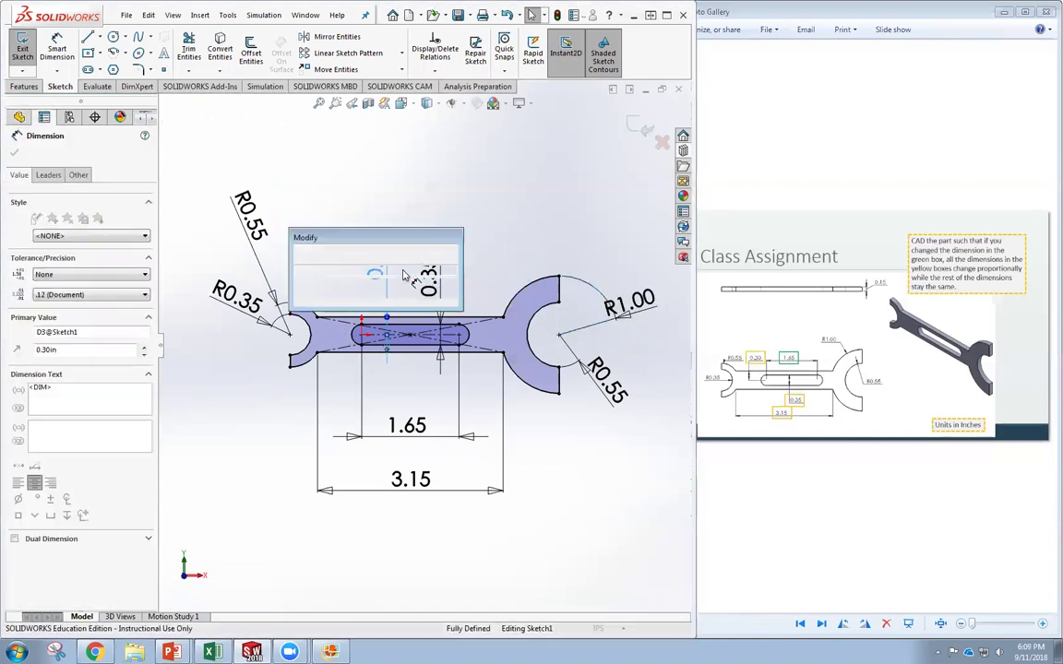
{"action": "left_click_drag", "start_coordinate": [386, 236], "coordinate": [411, 151]}
{"action": "type", "text": "="}
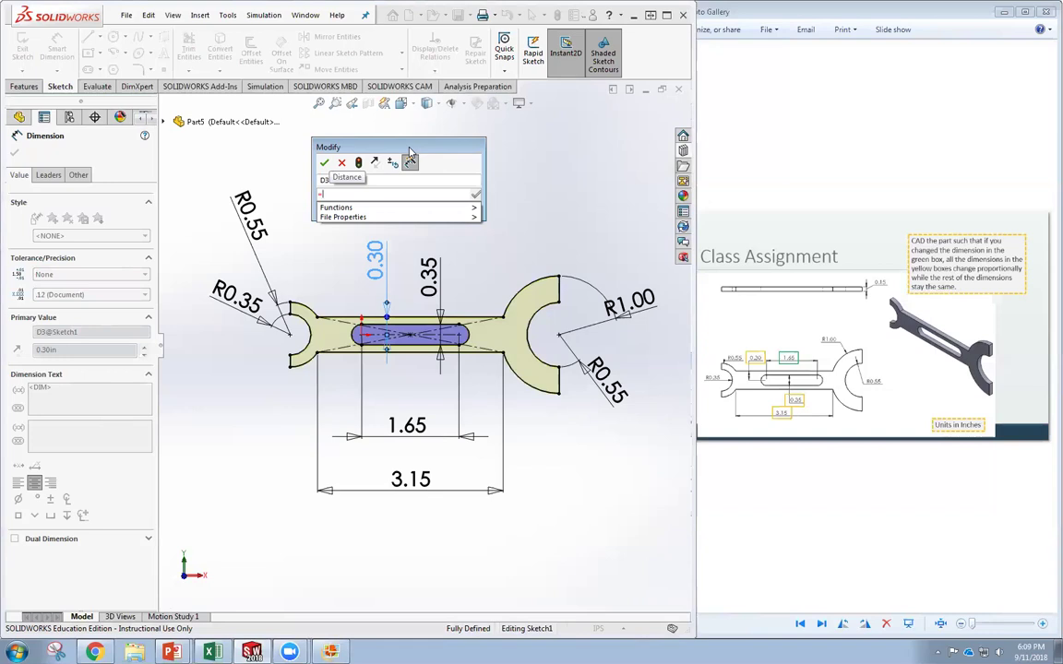
{"action": "type", "text": "0.3"}
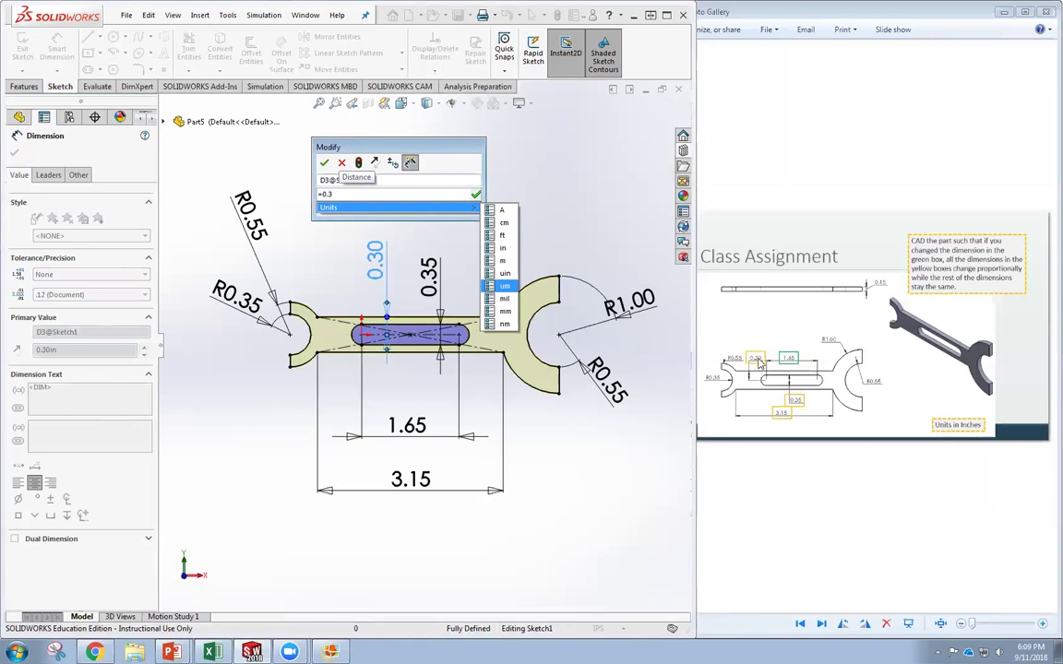
{"action": "left_click", "coordinate": [350, 194]}
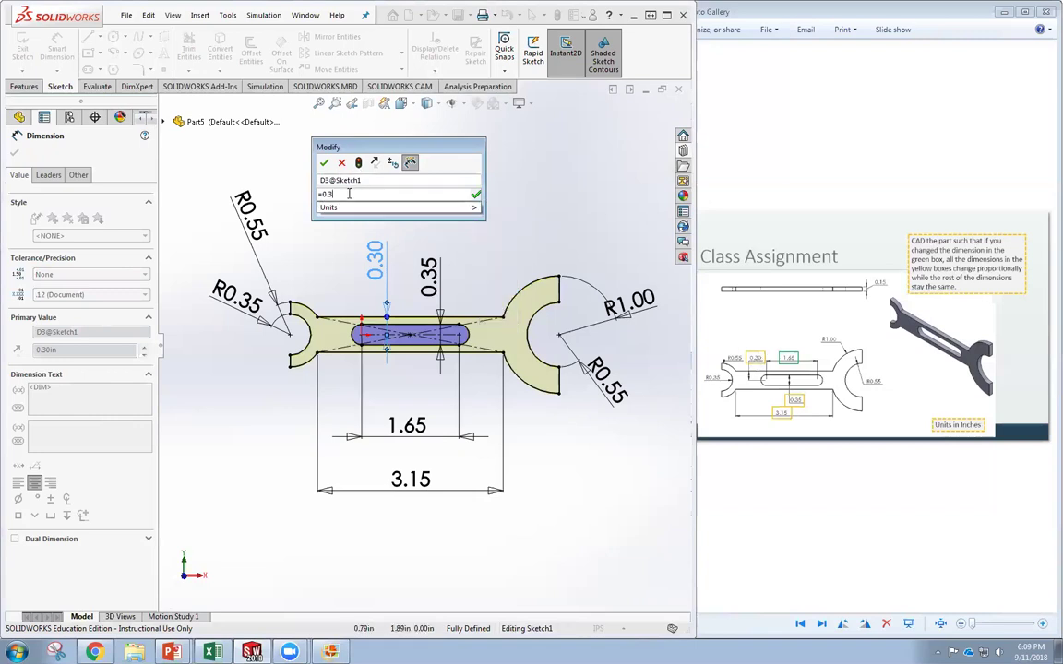
{"action": "type", "text": "/"}
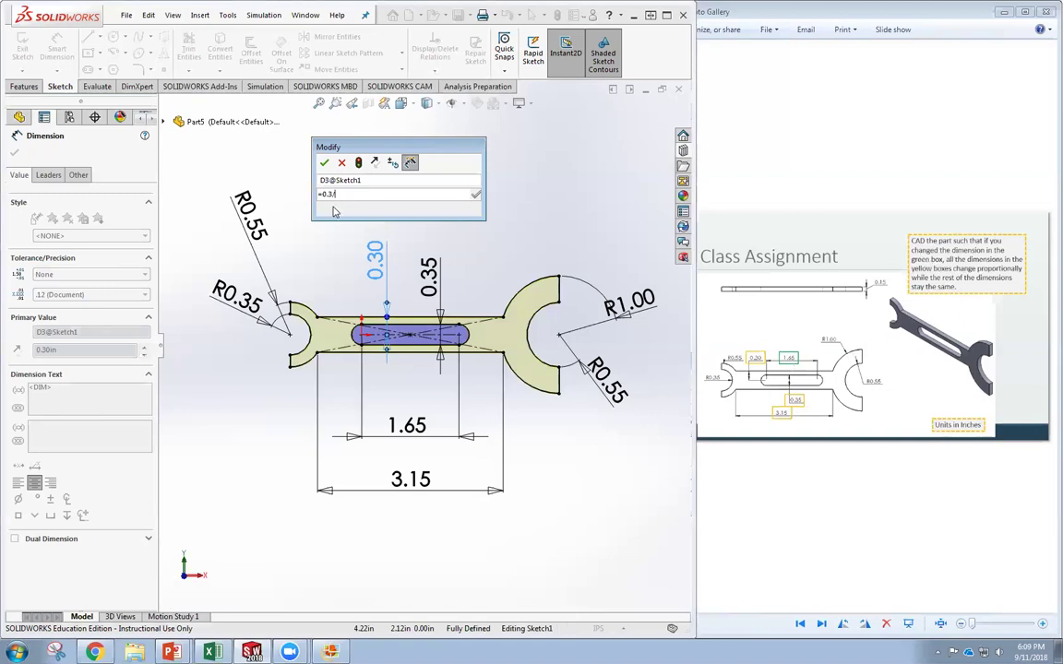
{"action": "type", "text": "1"}
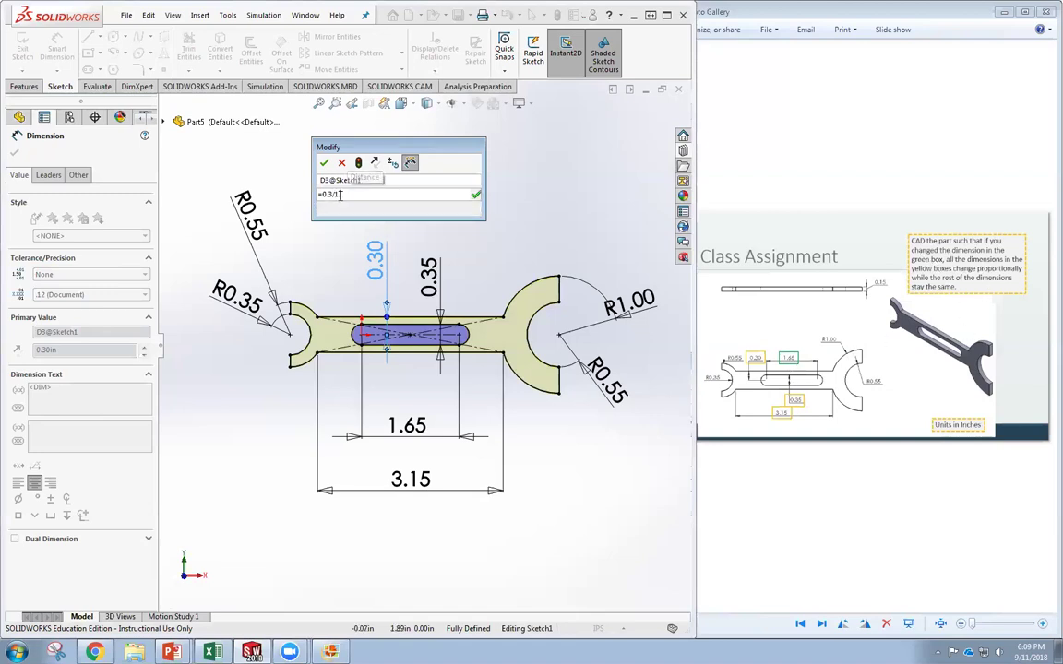
{"action": "type", "text": ".65\""}
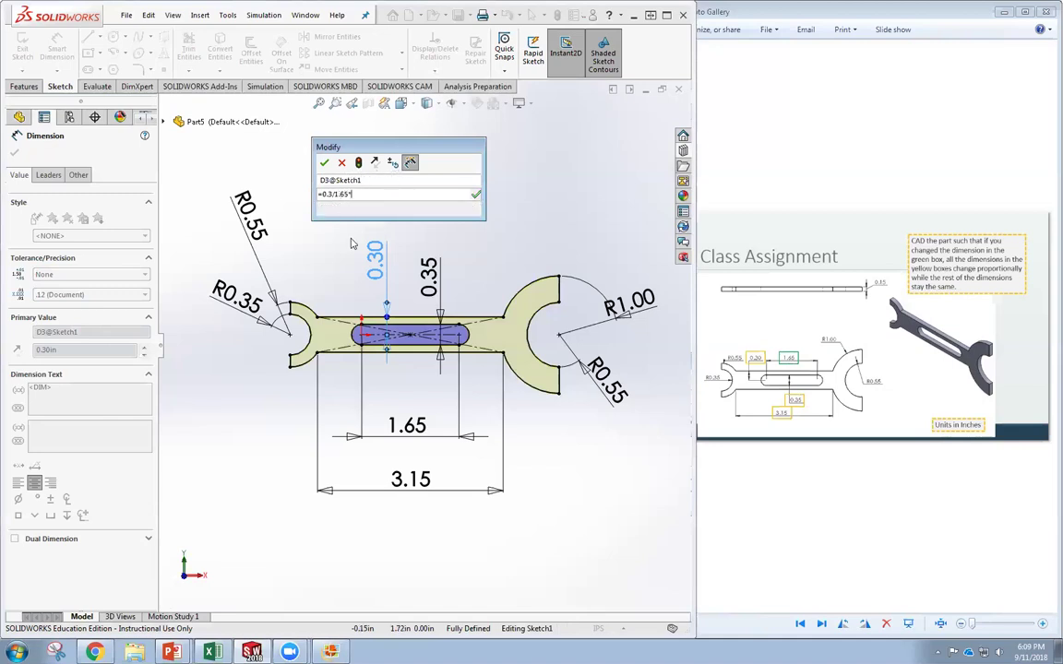
{"action": "left_click", "coordinate": [411, 430]}
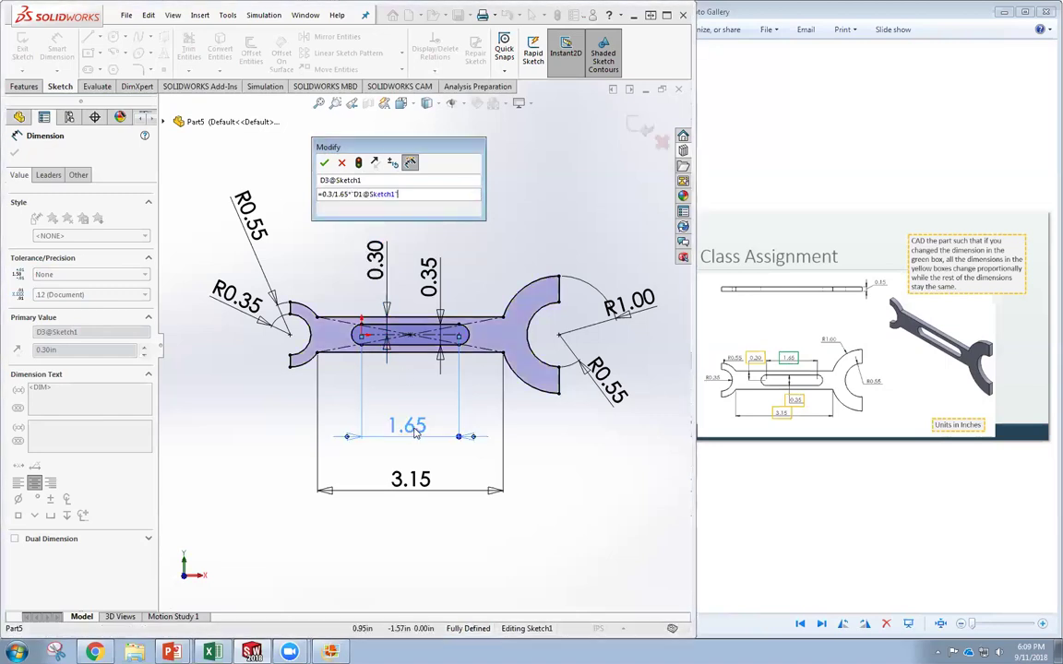
{"action": "left_click", "coordinate": [325, 164]}
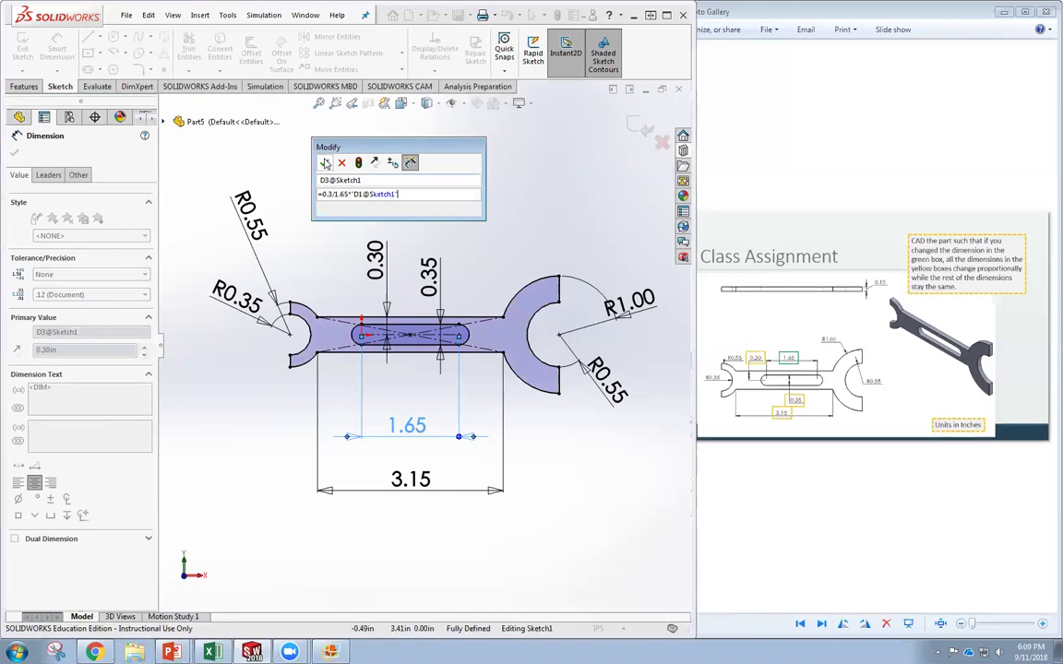
{"action": "left_click", "coordinate": [316, 246]}
{"action": "left_click_drag", "start_coordinate": [376, 281], "coordinate": [367, 249]}
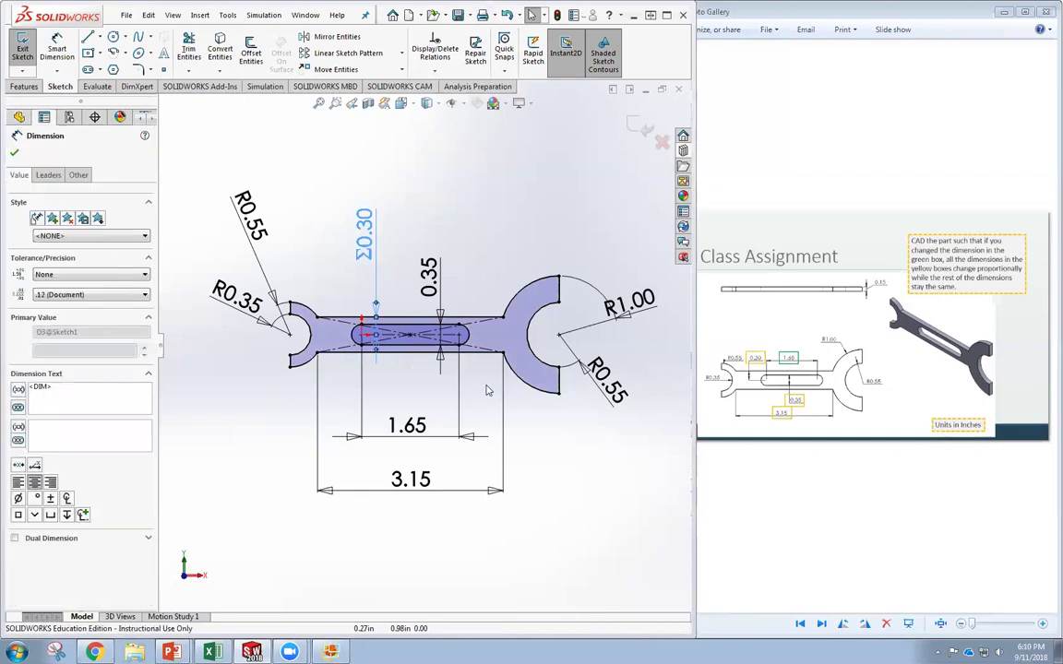
Link the slot width dimension to the slot length with the equation =0.35/1.65*"D1@Sketch1", and place it higher above the handle.
{"action": "left_click_drag", "start_coordinate": [435, 281], "coordinate": [438, 247]}
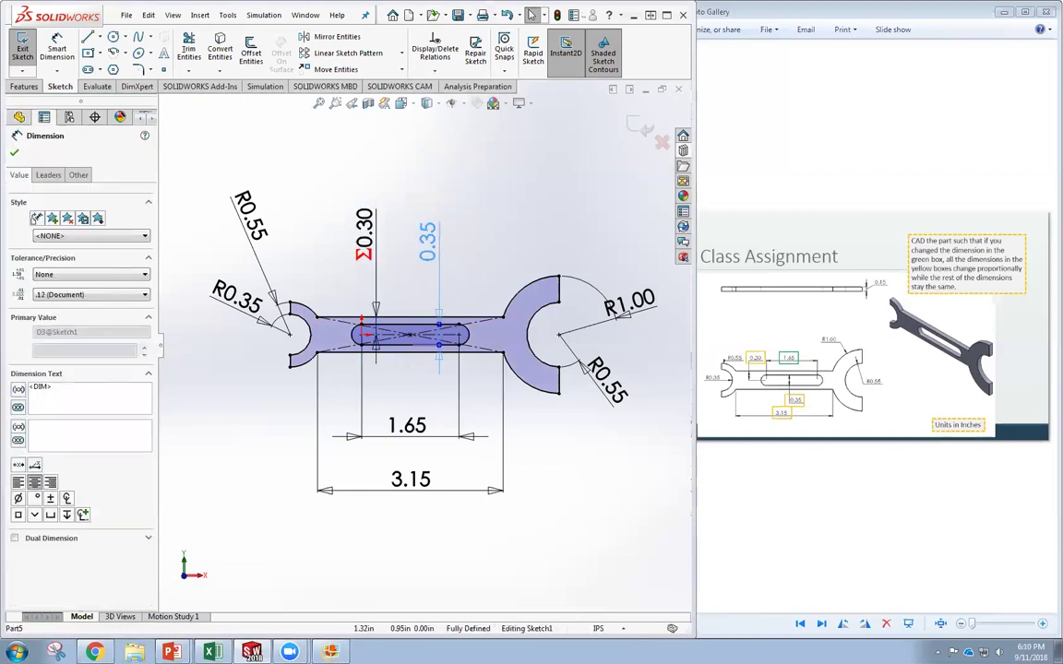
{"action": "double_click", "coordinate": [430, 241]}
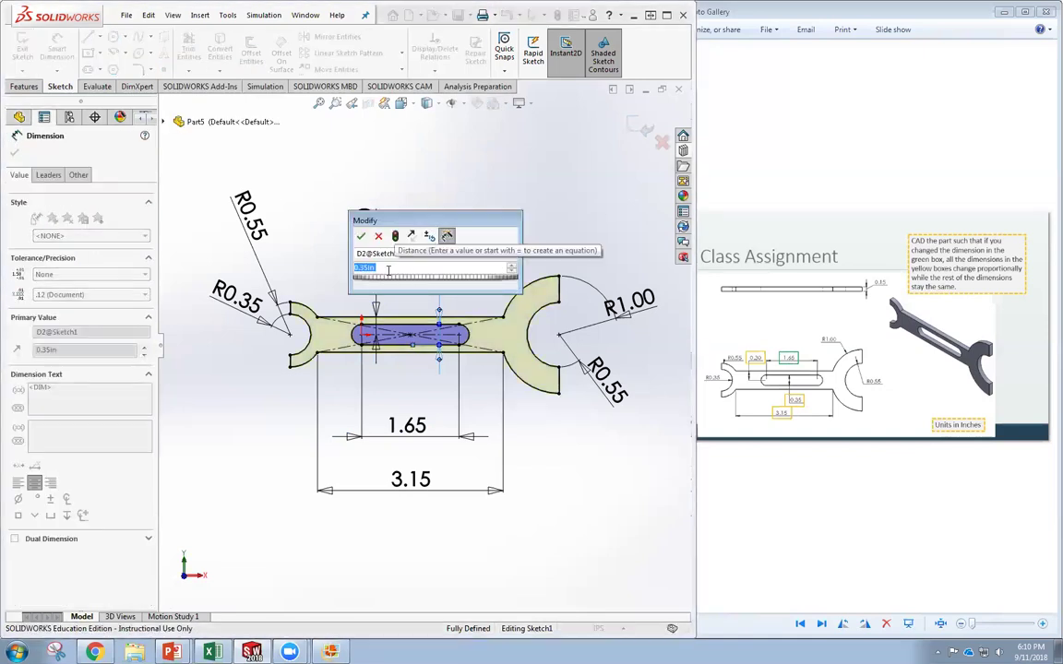
{"action": "type", "text": "="}
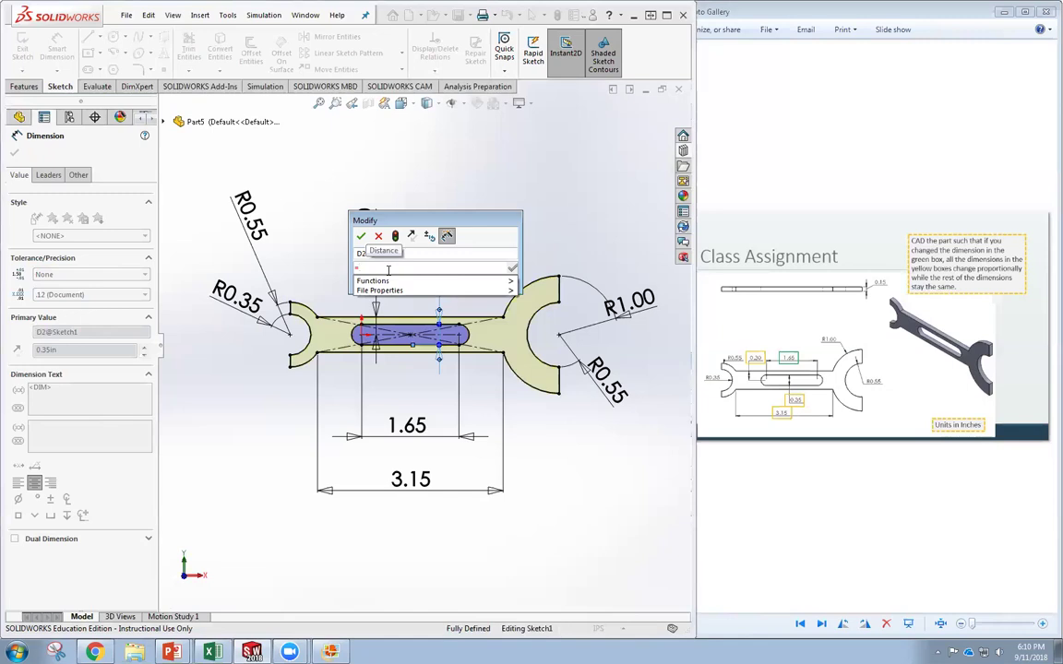
{"action": "type", "text": "0.35"}
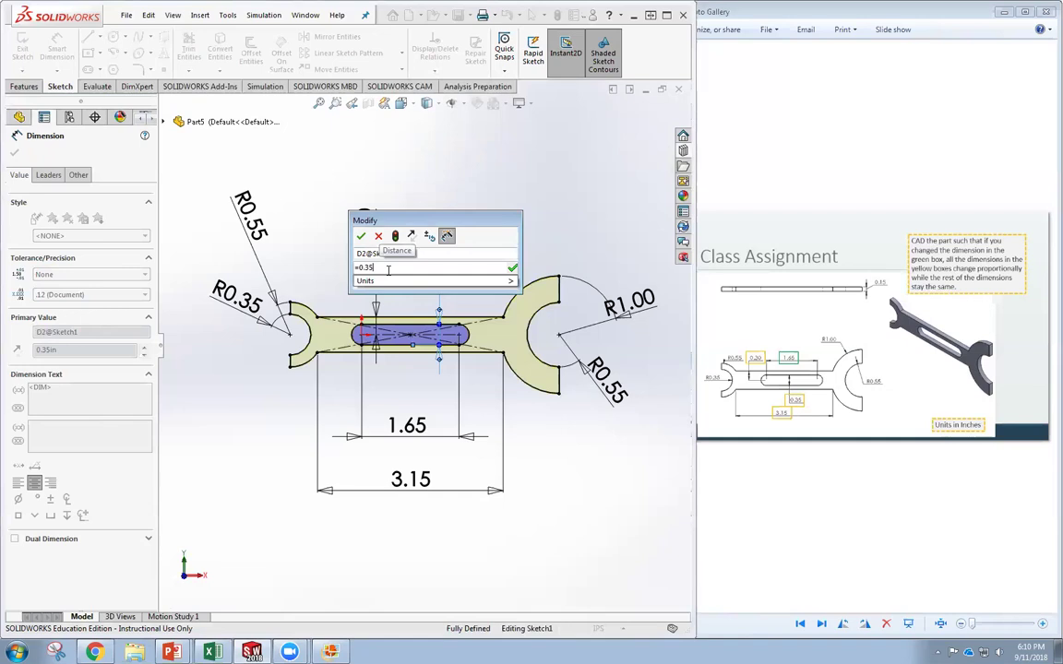
{"action": "type", "text": "/"}
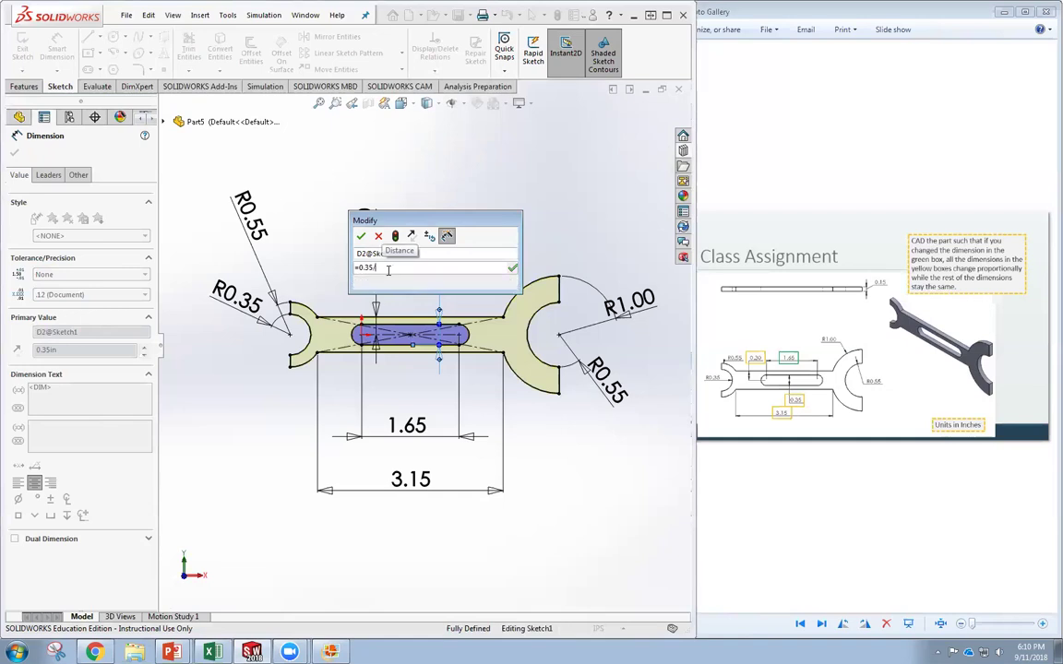
{"action": "type", "text": "1.65*"}
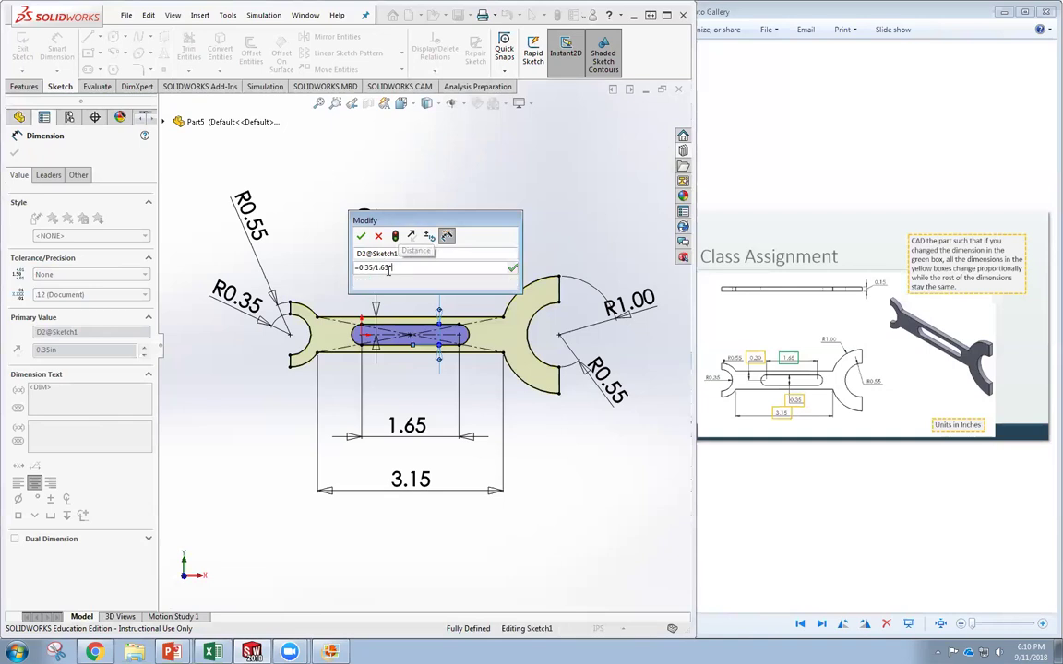
{"action": "left_click", "coordinate": [409, 426]}
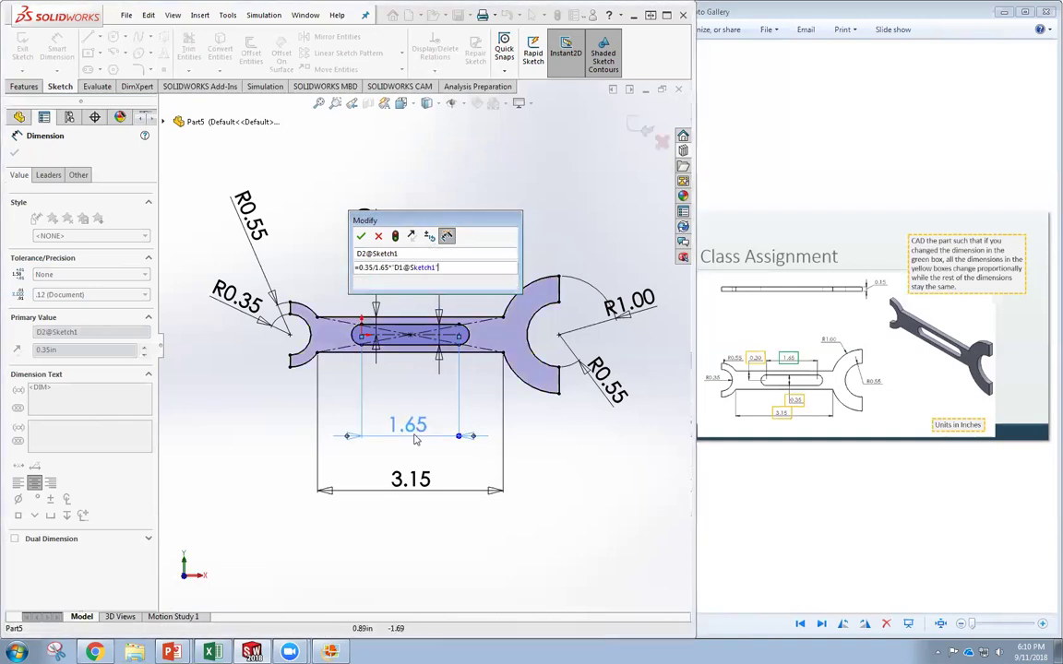
{"action": "left_click_drag", "start_coordinate": [427, 218], "coordinate": [517, 180]}
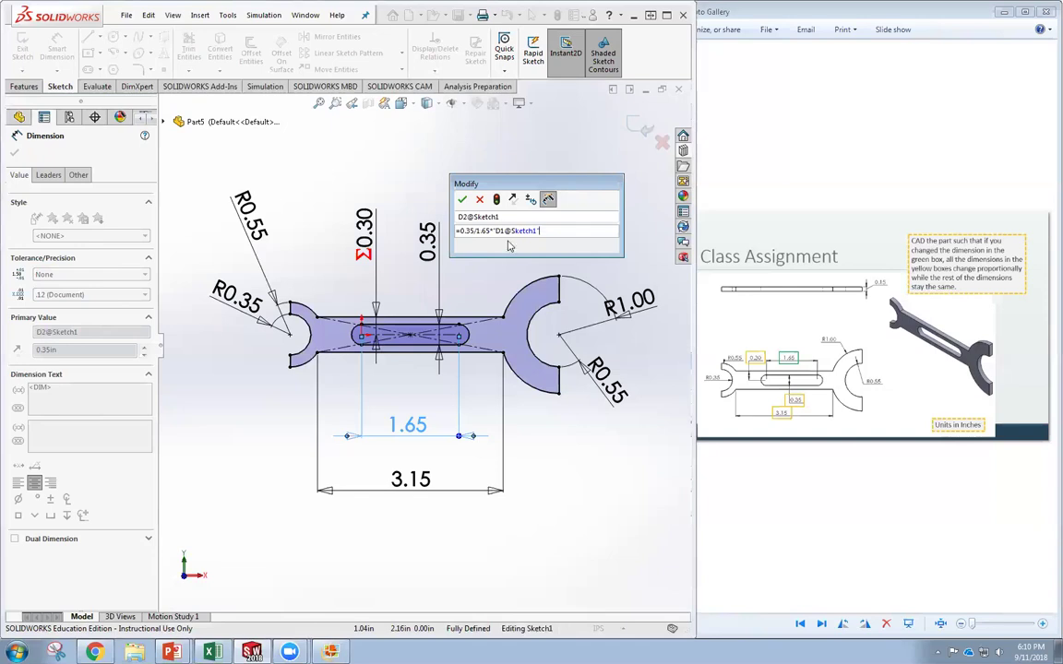
{"action": "left_click", "coordinate": [465, 203]}
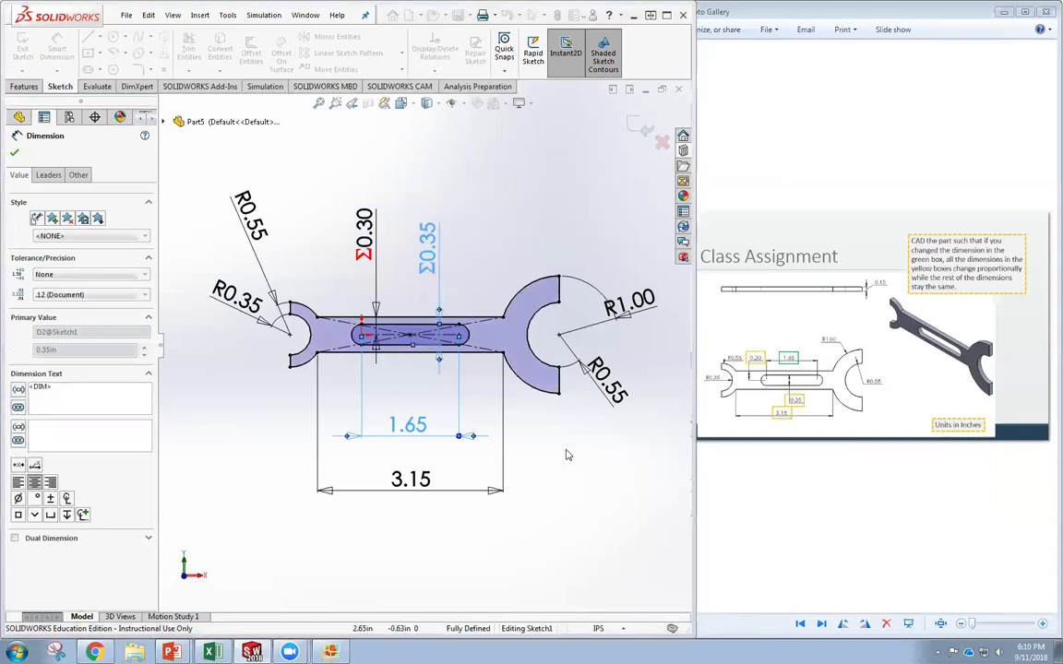
{"action": "key", "text": "Escape"}
{"action": "mouse_move", "coordinate": [430, 241]}
{"action": "left_mouse_down"}
{"action": "mouse_move", "coordinate": [435, 230]}
{"action": "mouse_move", "coordinate": [419, 236]}
{"action": "left_mouse_up"}
{"action": "left_click", "coordinate": [464, 245]}
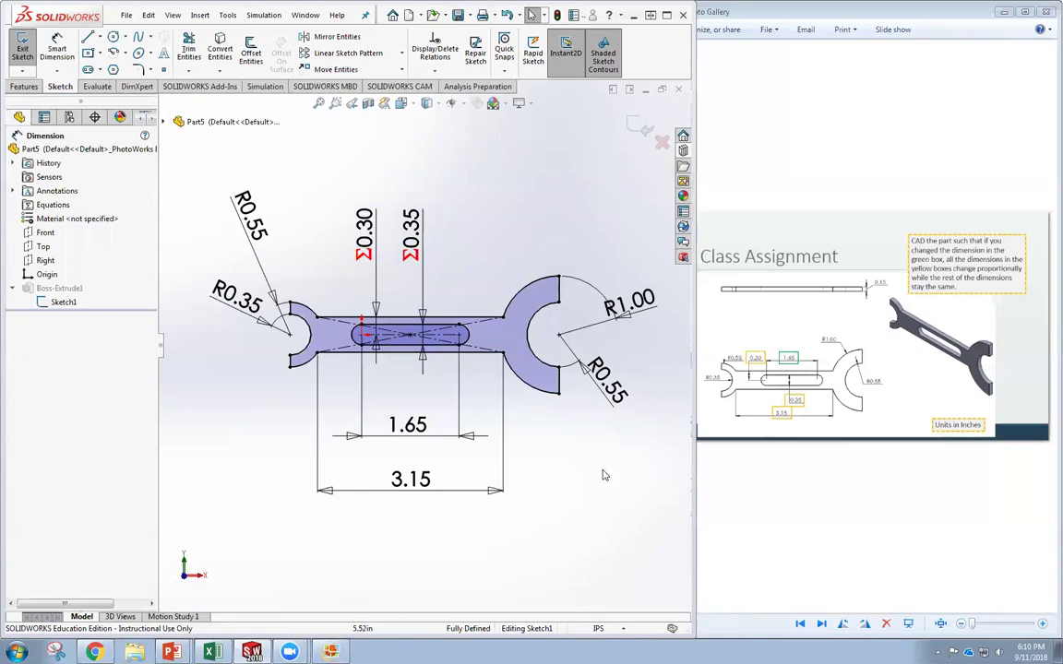
Link the overall handle length dimension below the wrench to the slot length with the equation =3.15/1.65*"D1@Sketch1".
{"action": "double_click", "coordinate": [406, 479]}
{"action": "left_click", "coordinate": [417, 508]}
{"action": "double_click", "coordinate": [425, 488]}
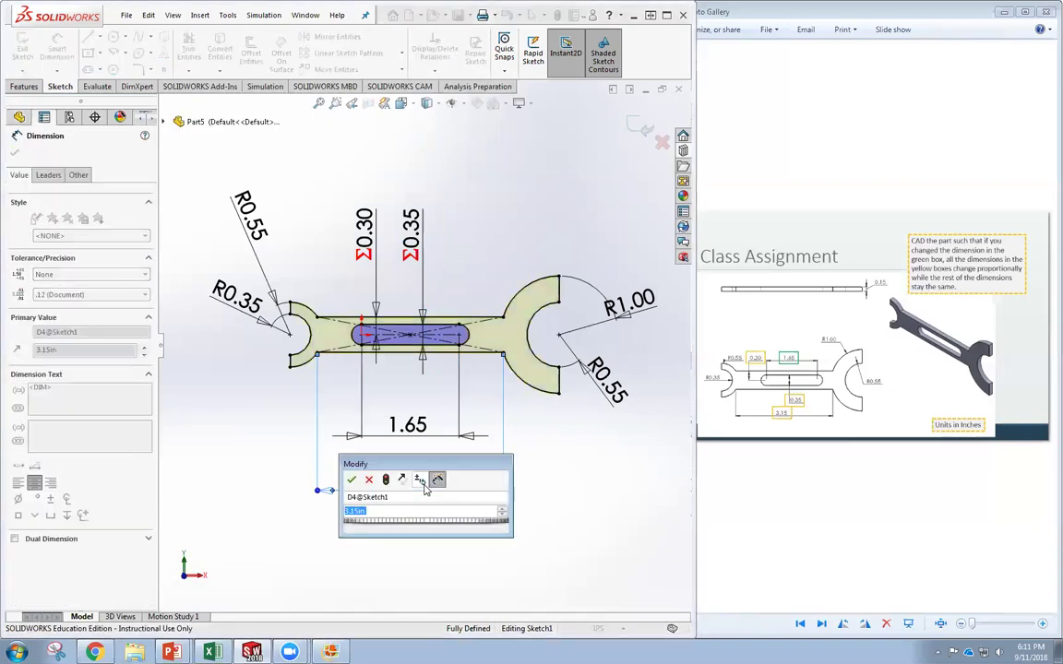
{"action": "left_click_drag", "start_coordinate": [427, 462], "coordinate": [577, 438]}
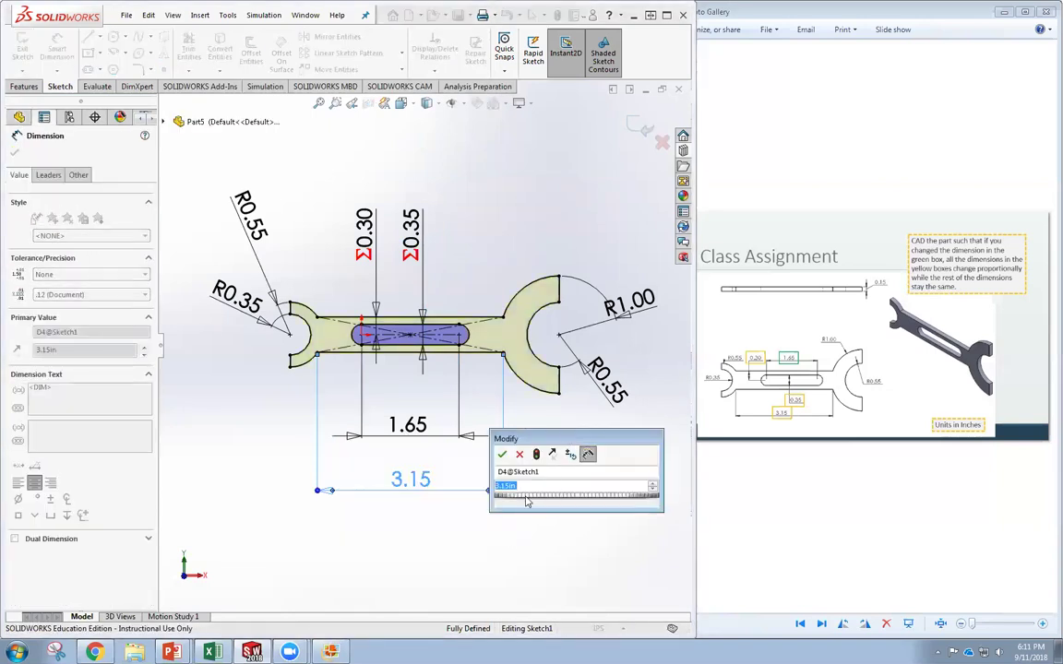
{"action": "type", "text": "="}
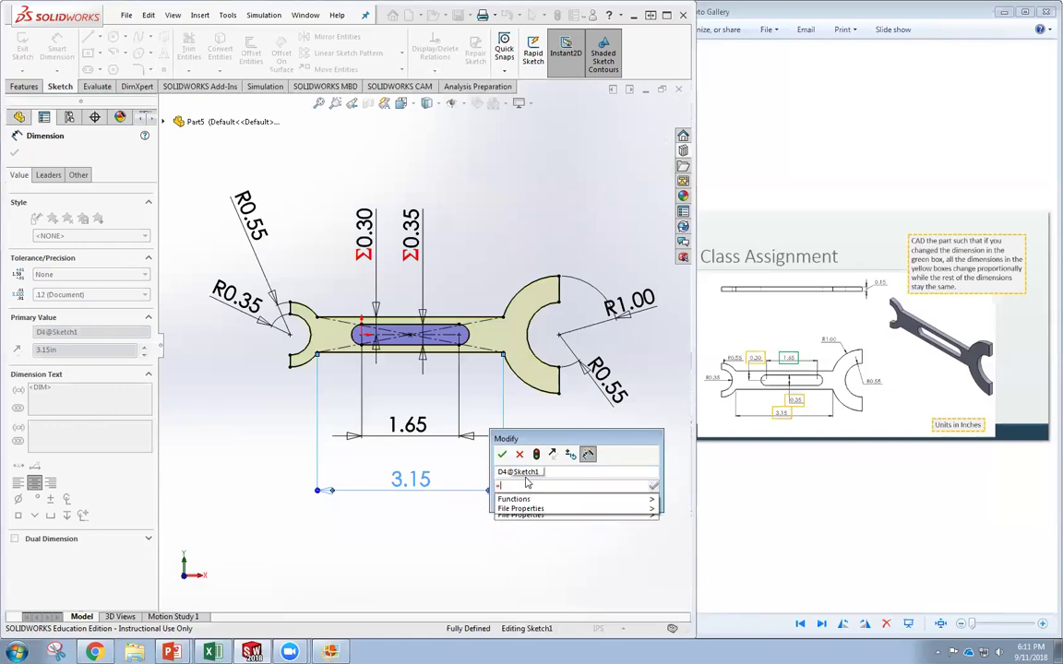
{"action": "type", "text": "3.15/"}
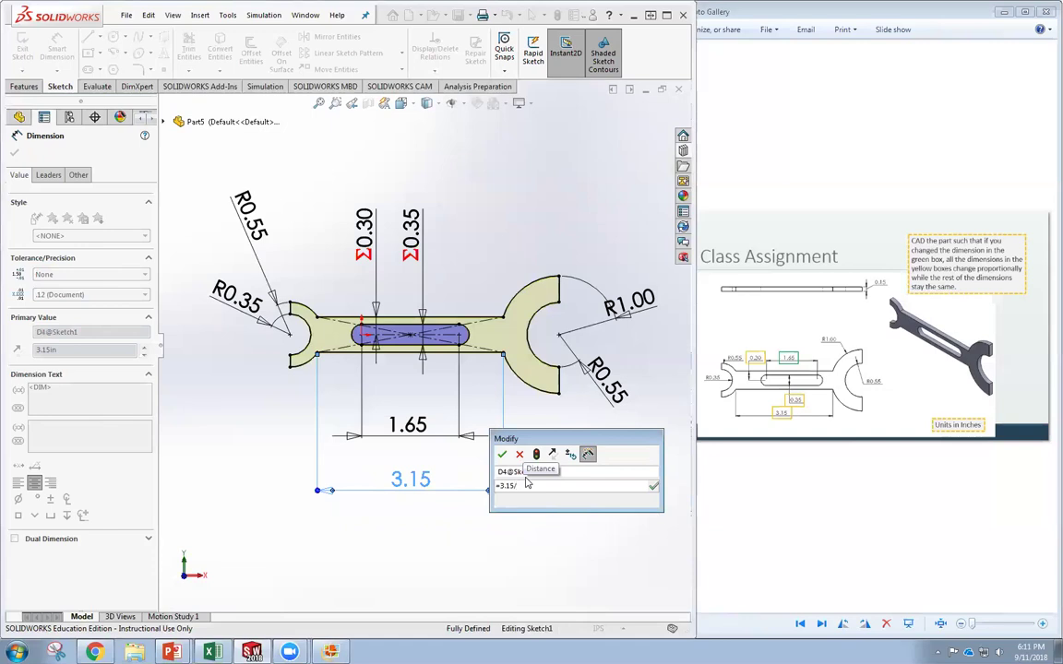
{"action": "type", "text": "1.65"}
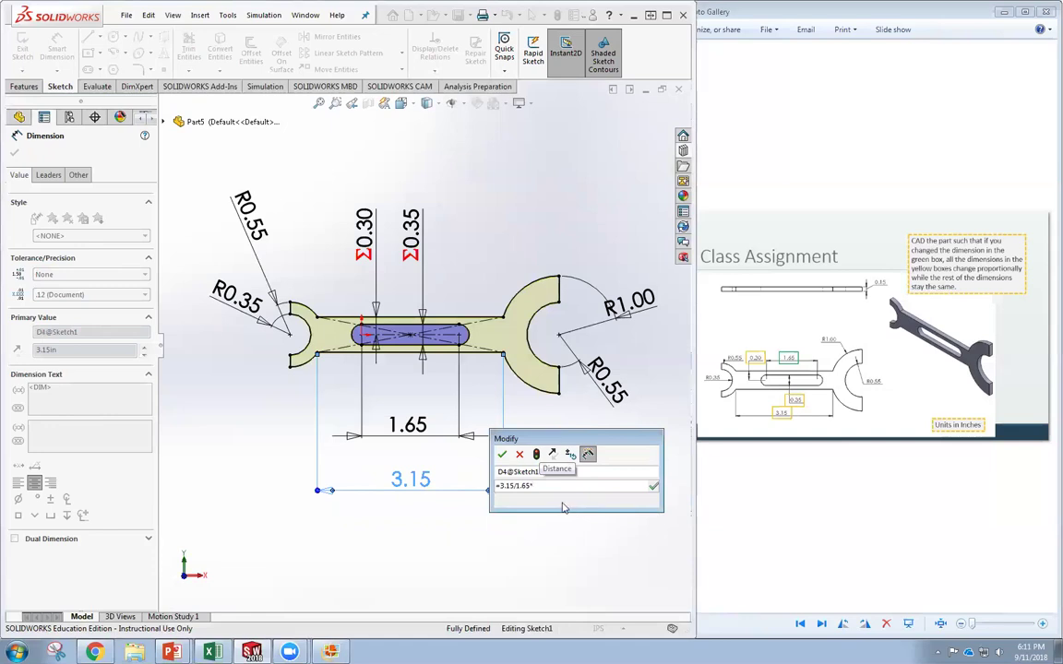
{"action": "left_click", "coordinate": [375, 380]}
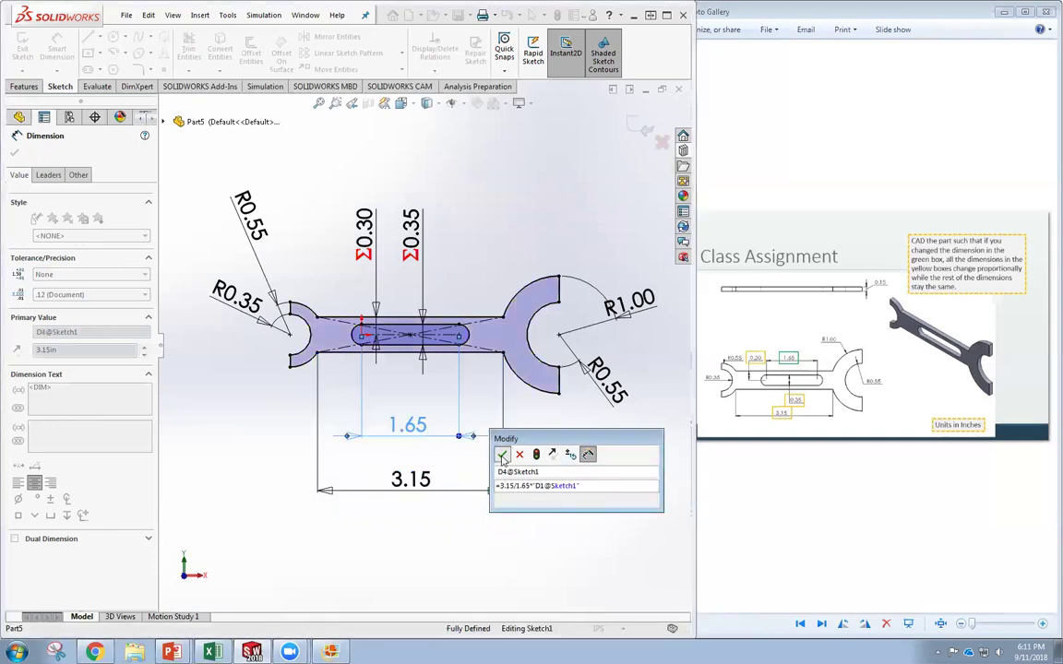
{"action": "key", "text": "Return"}
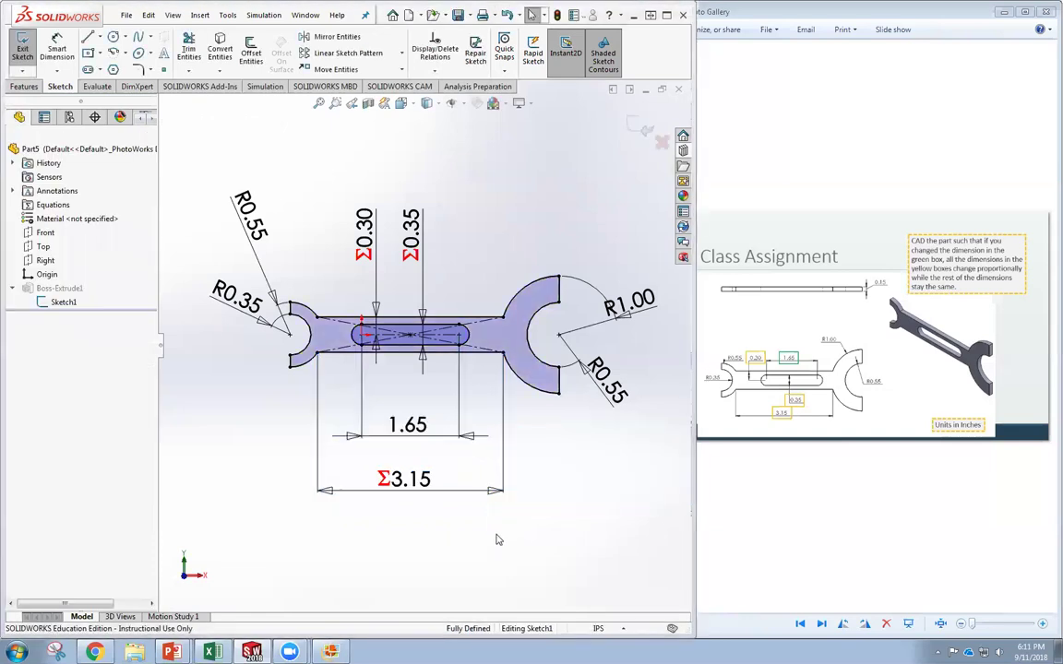
Set the slot length to 2 in to test the proportional scaling of the linked dimensions.
{"action": "left_click", "coordinate": [417, 435]}
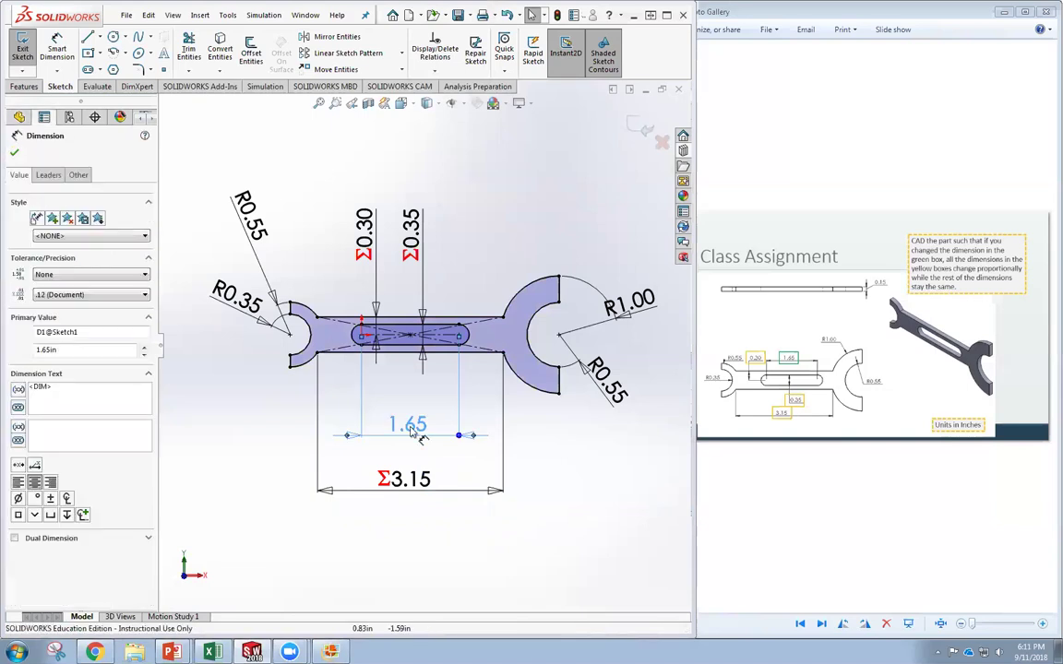
{"action": "double_click", "coordinate": [413, 430]}
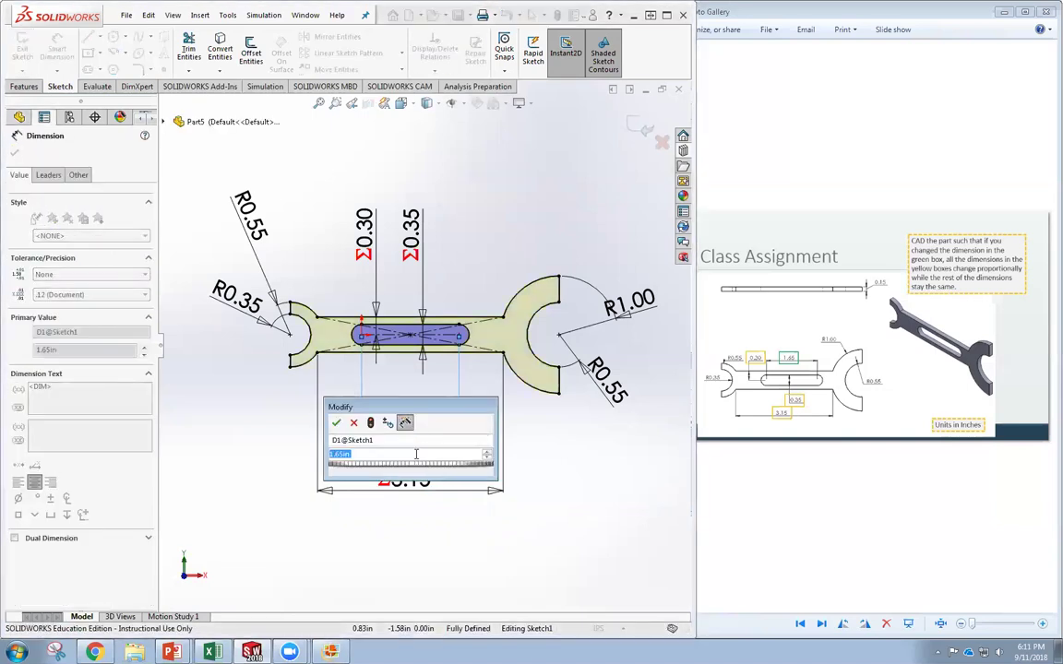
{"action": "type", "text": "2"}
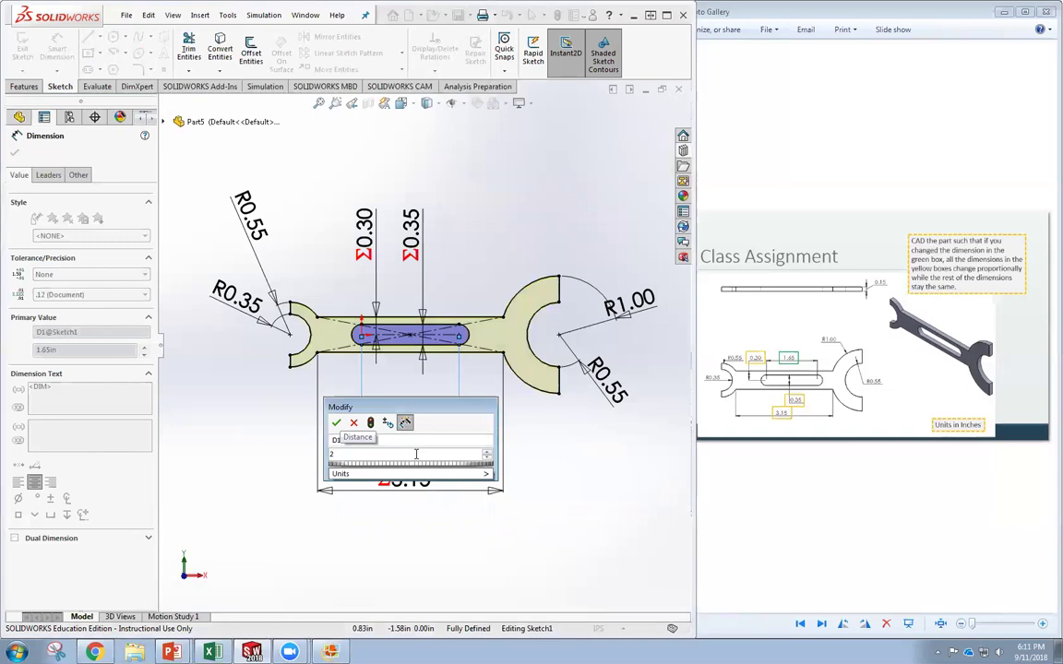
{"action": "key", "text": "Return"}
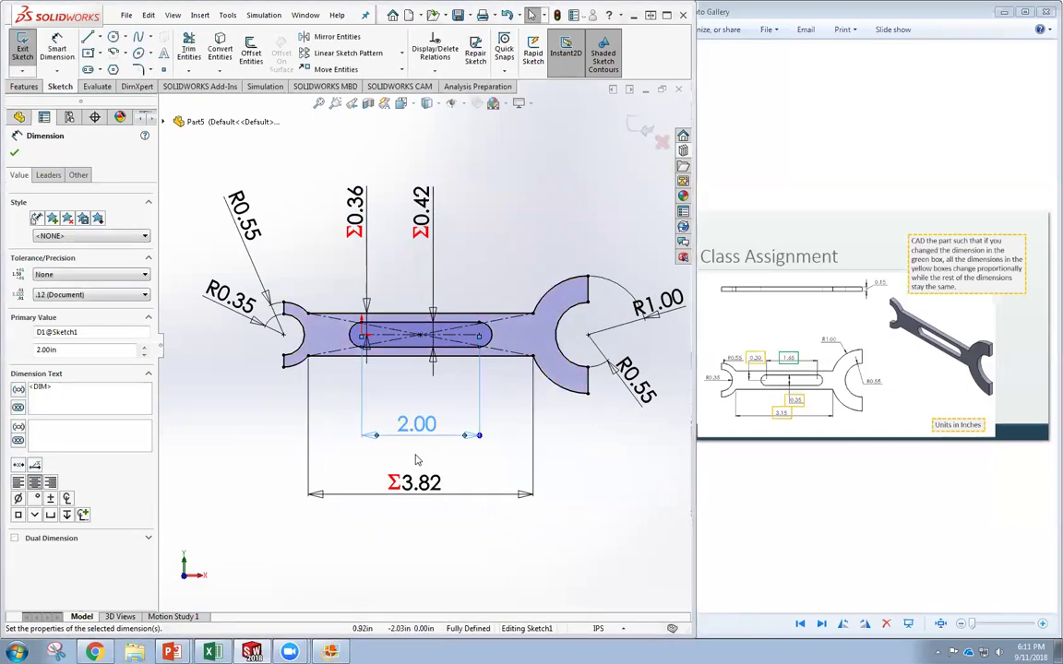
{"action": "left_click", "coordinate": [608, 458]}
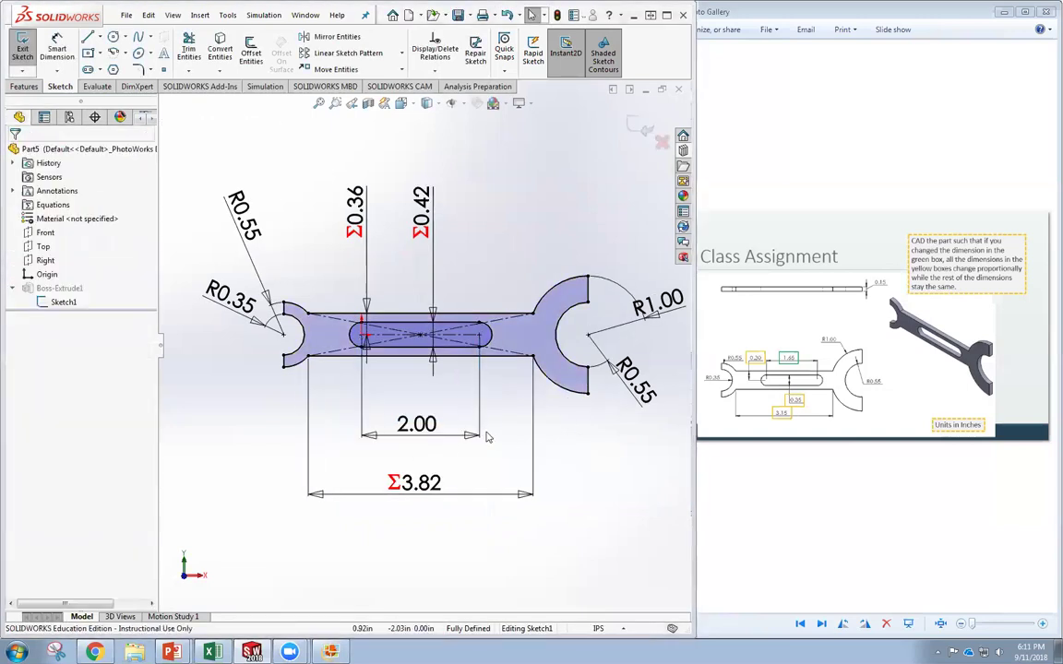
Set the slot length to 1.65 in and exit the wrench sketch.
{"action": "double_click", "coordinate": [433, 426]}
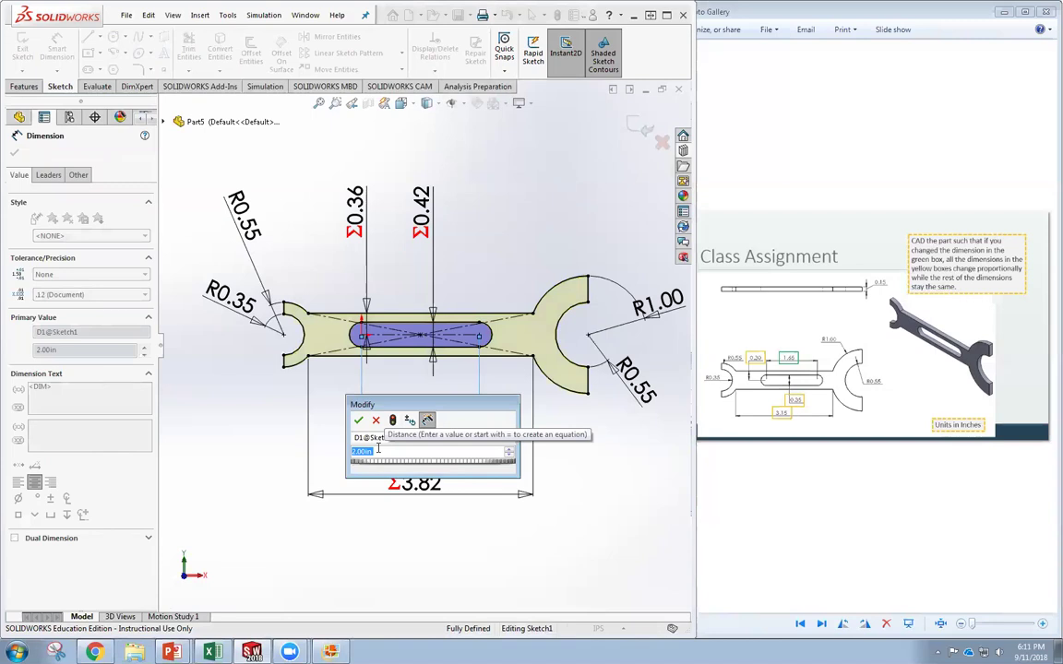
{"action": "type", "text": "1.65"}
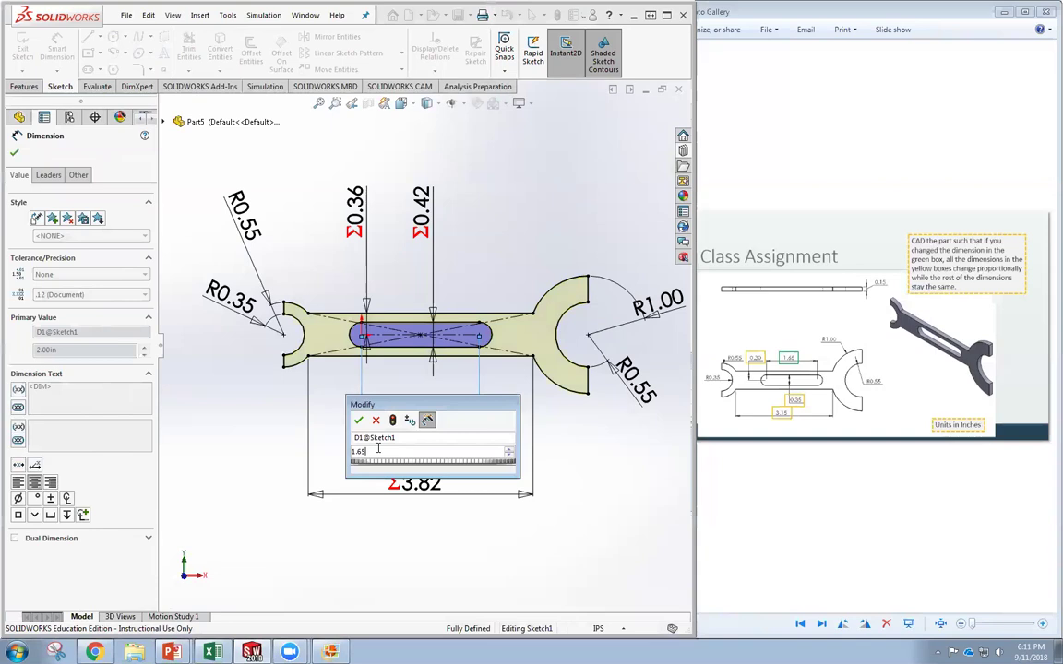
{"action": "key", "text": "Return"}
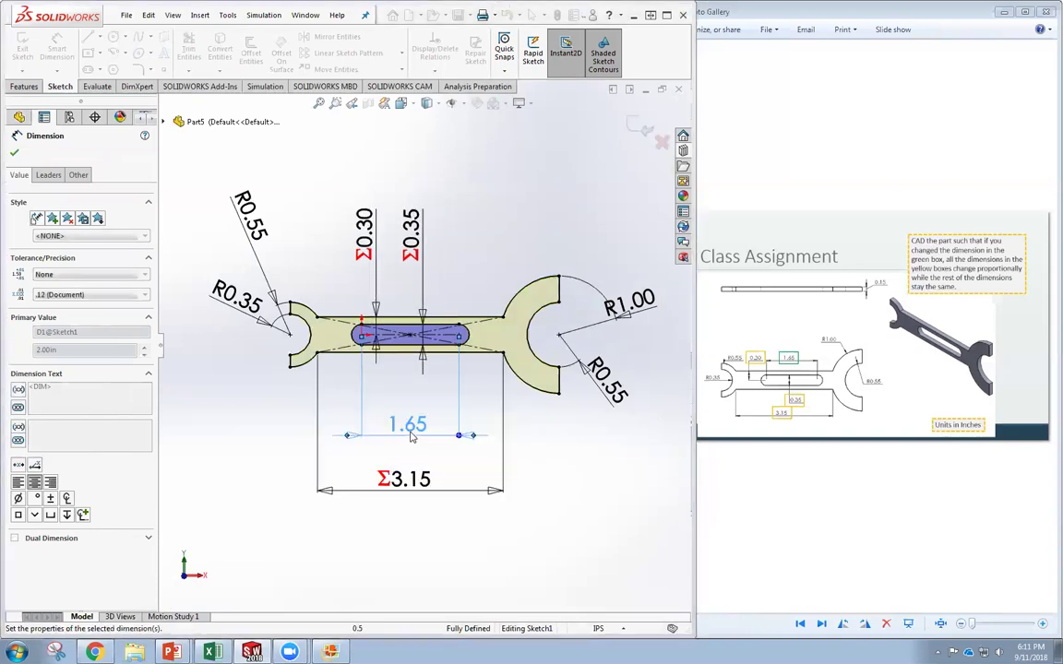
{"action": "left_click", "coordinate": [577, 479]}
{"action": "left_click", "coordinate": [412, 423]}
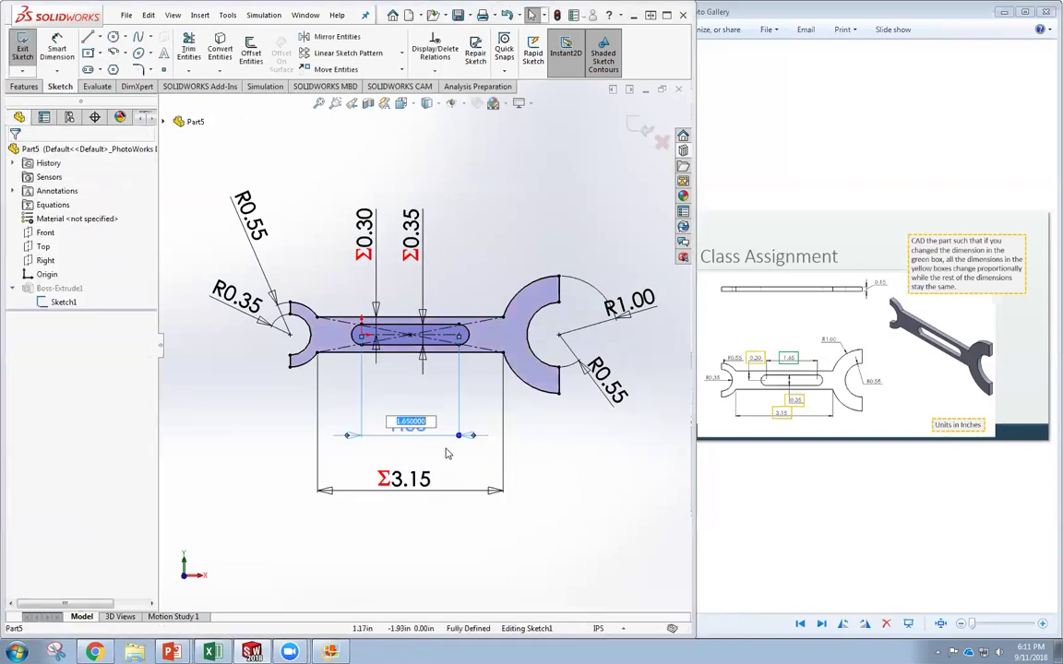
{"action": "left_click", "coordinate": [583, 481]}
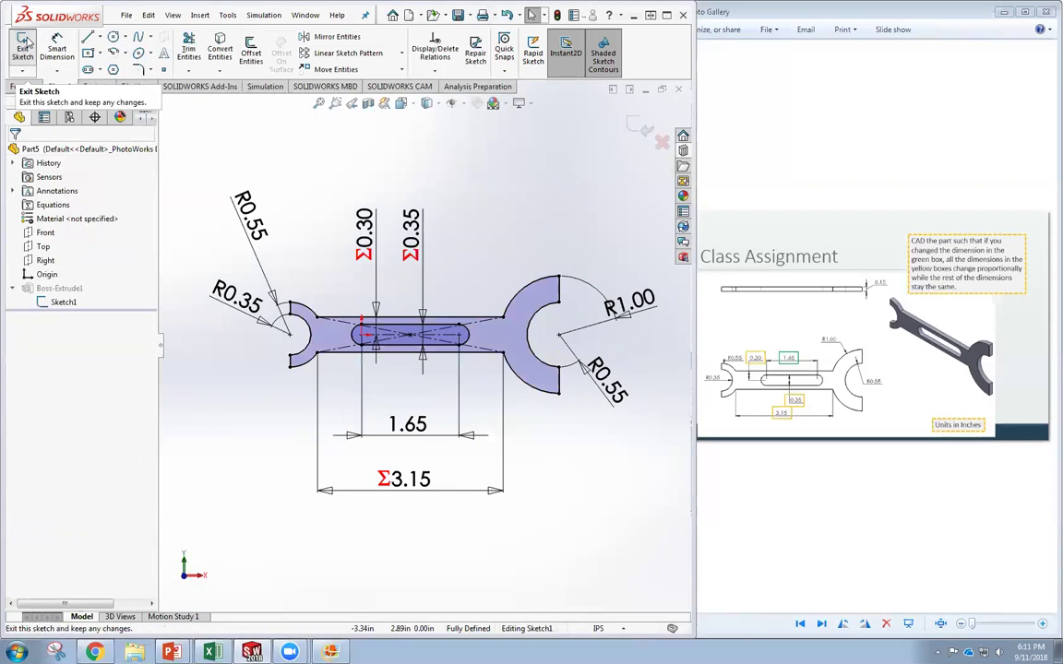
{"action": "left_click", "coordinate": [24, 46]}
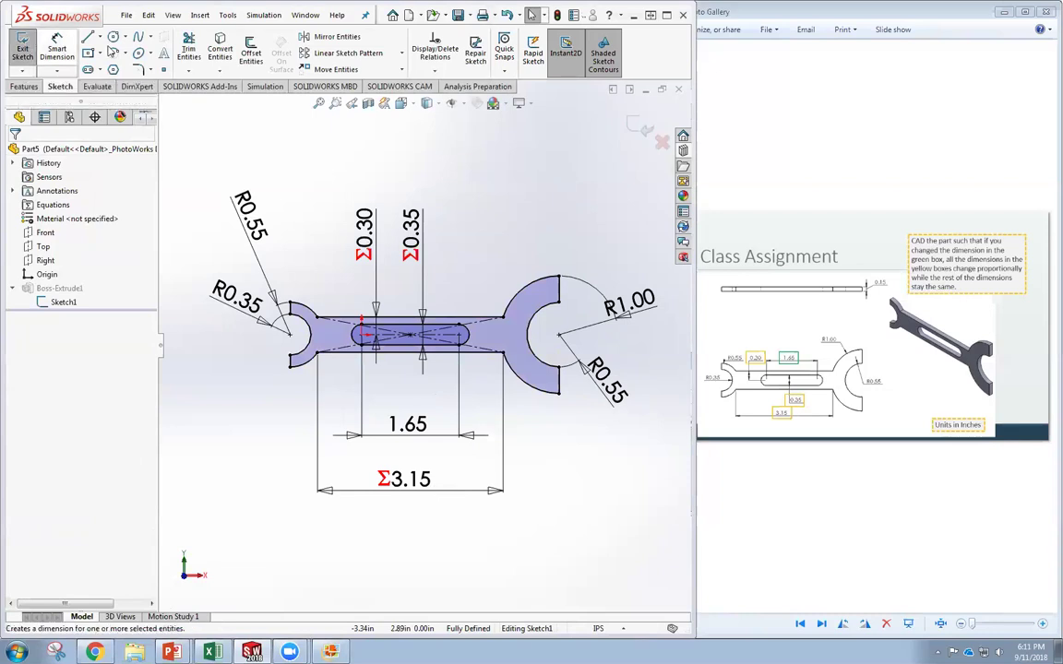